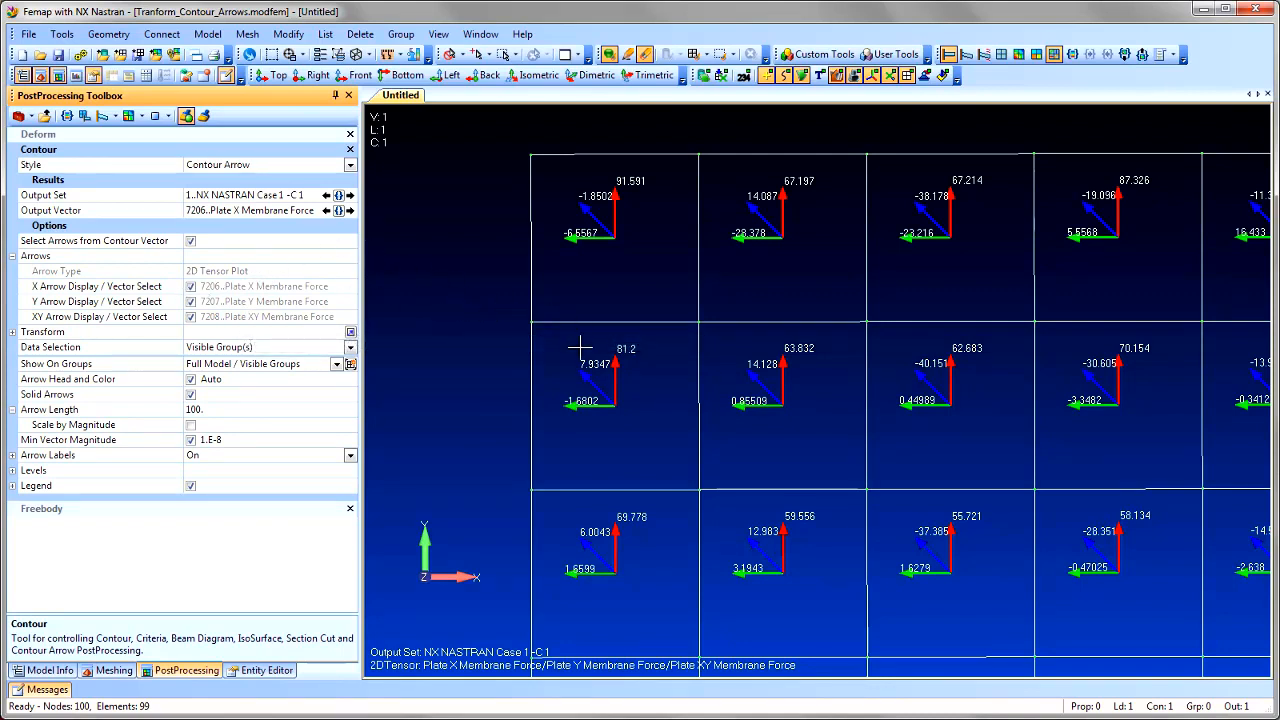
Step: Transform the plate force/stress/strain contour arrows into the 0..Global Rectangular coordinate system
click(12, 332)
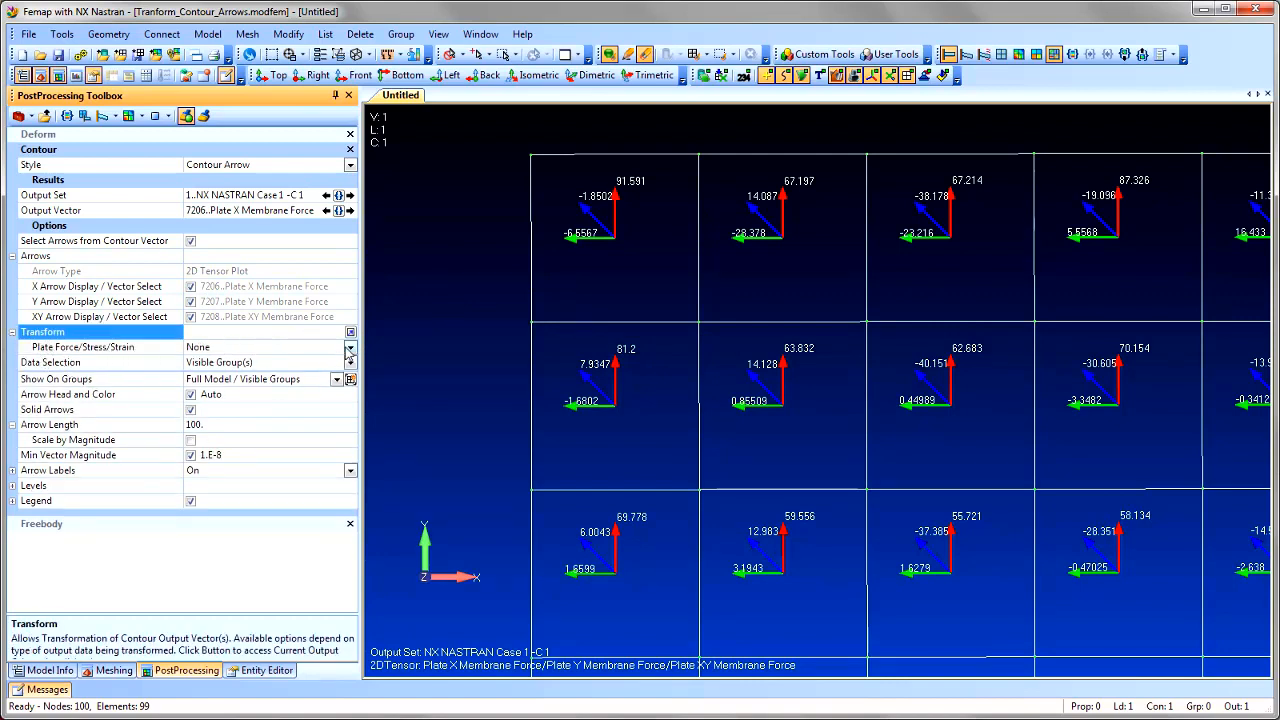
click(350, 348)
click(222, 407)
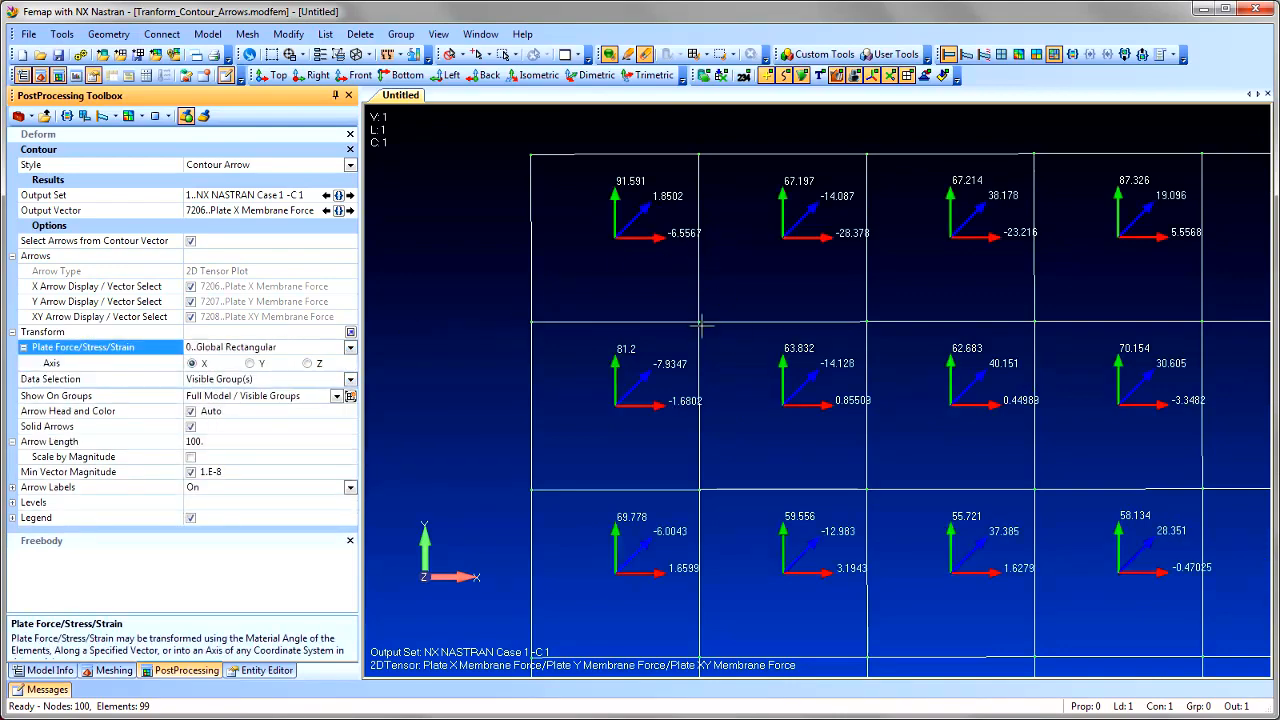
Step: Try the plate force/stress/strain transform in Rectangular Coordinate Systems 3 and 9 and in 2..Global Spherical
click(350, 347)
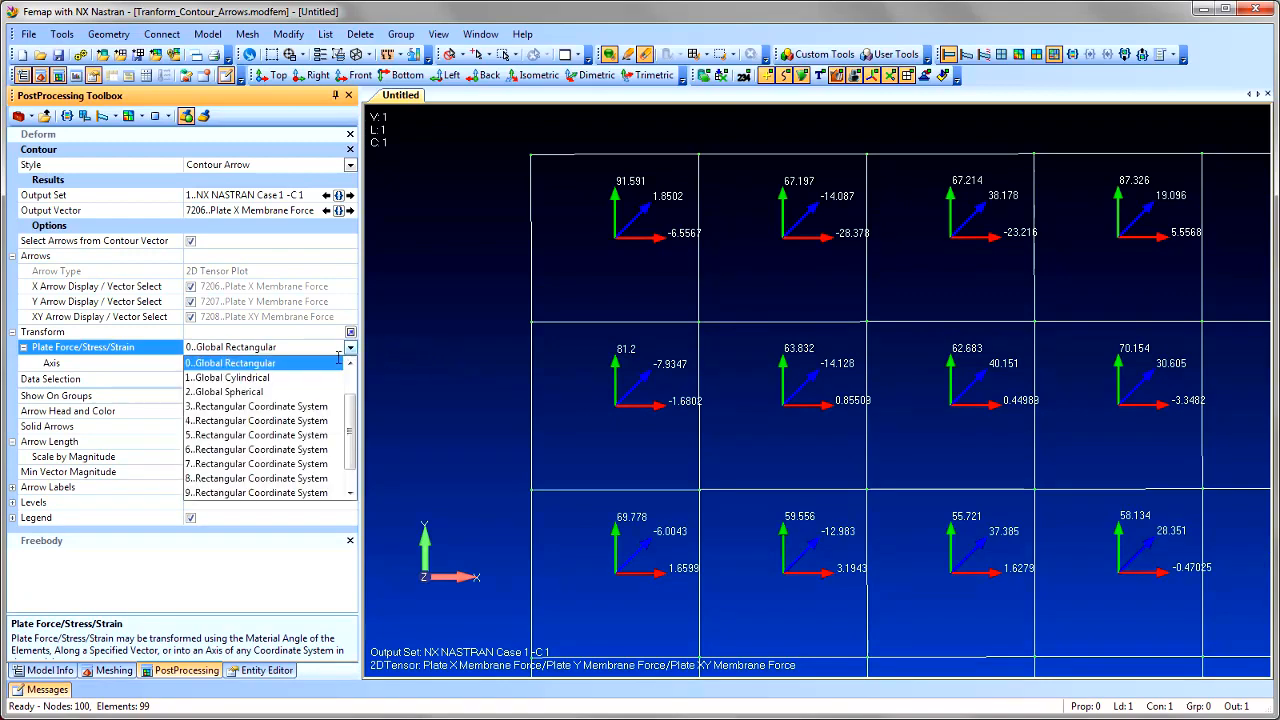
click(256, 406)
click(350, 347)
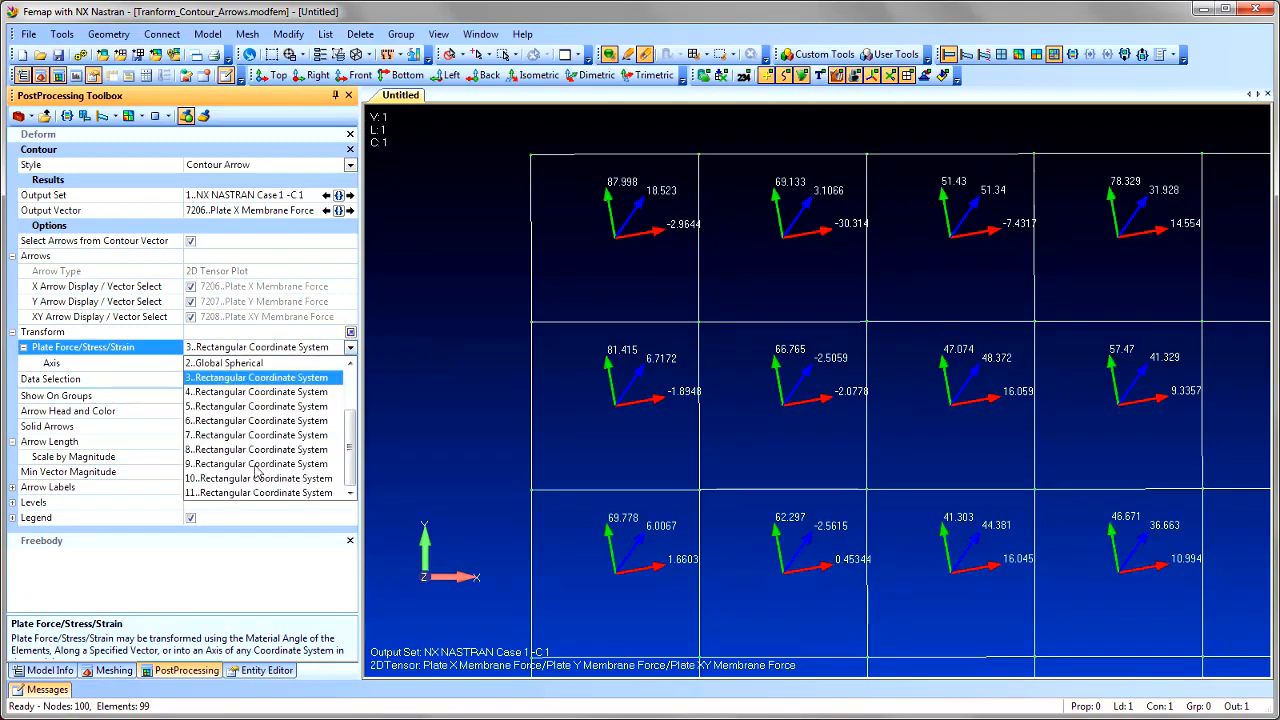
click(257, 464)
click(350, 347)
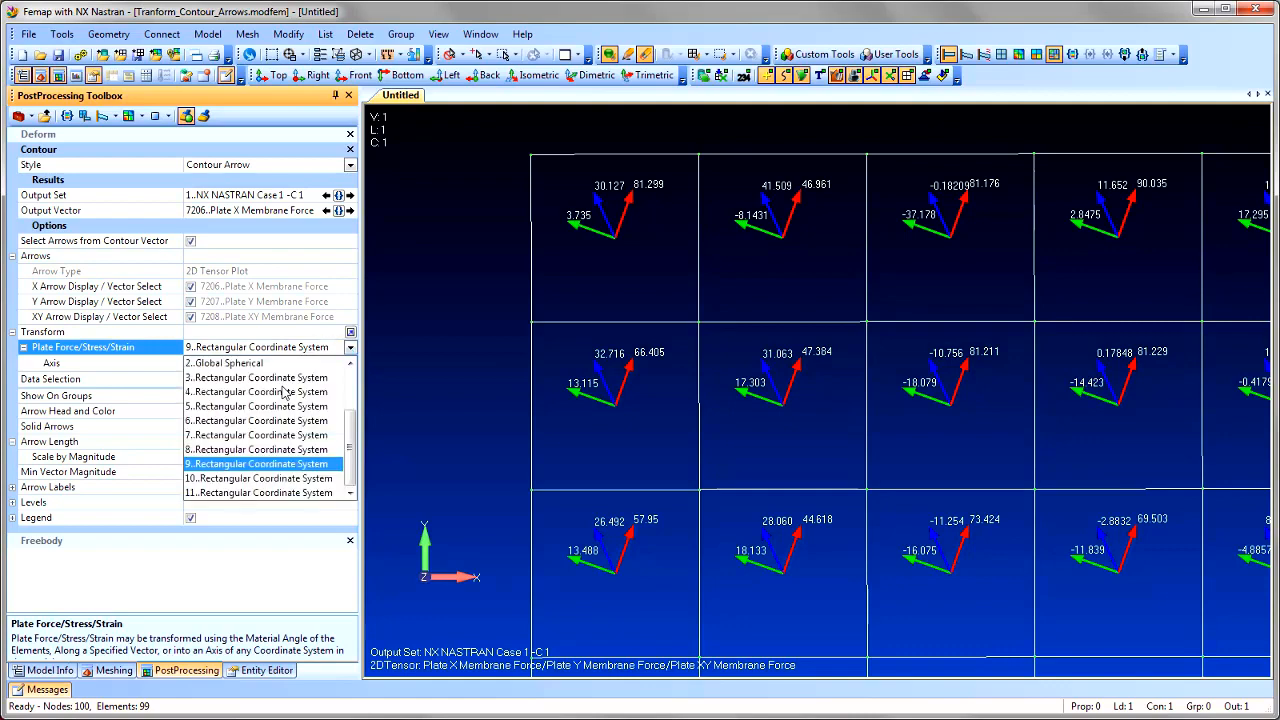
click(238, 363)
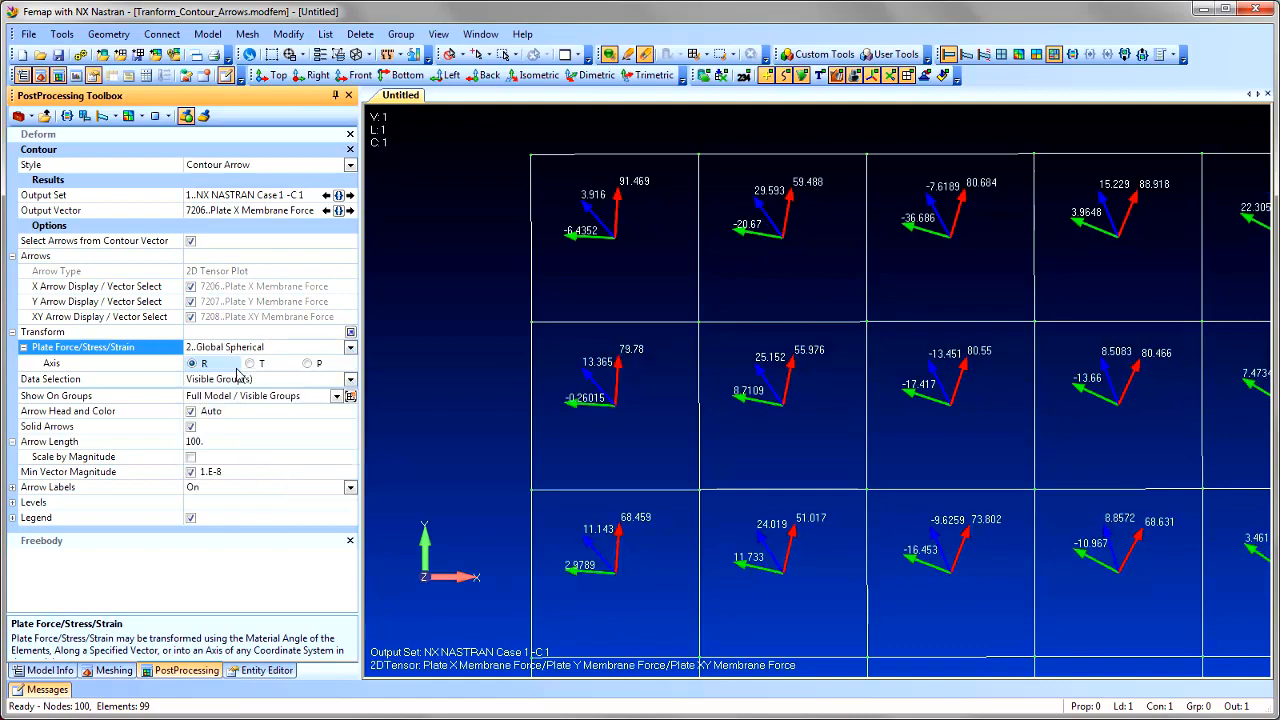
Step: Reset the plate force/stress/strain transform to None
click(350, 347)
scroll(305, 372, up, 2)
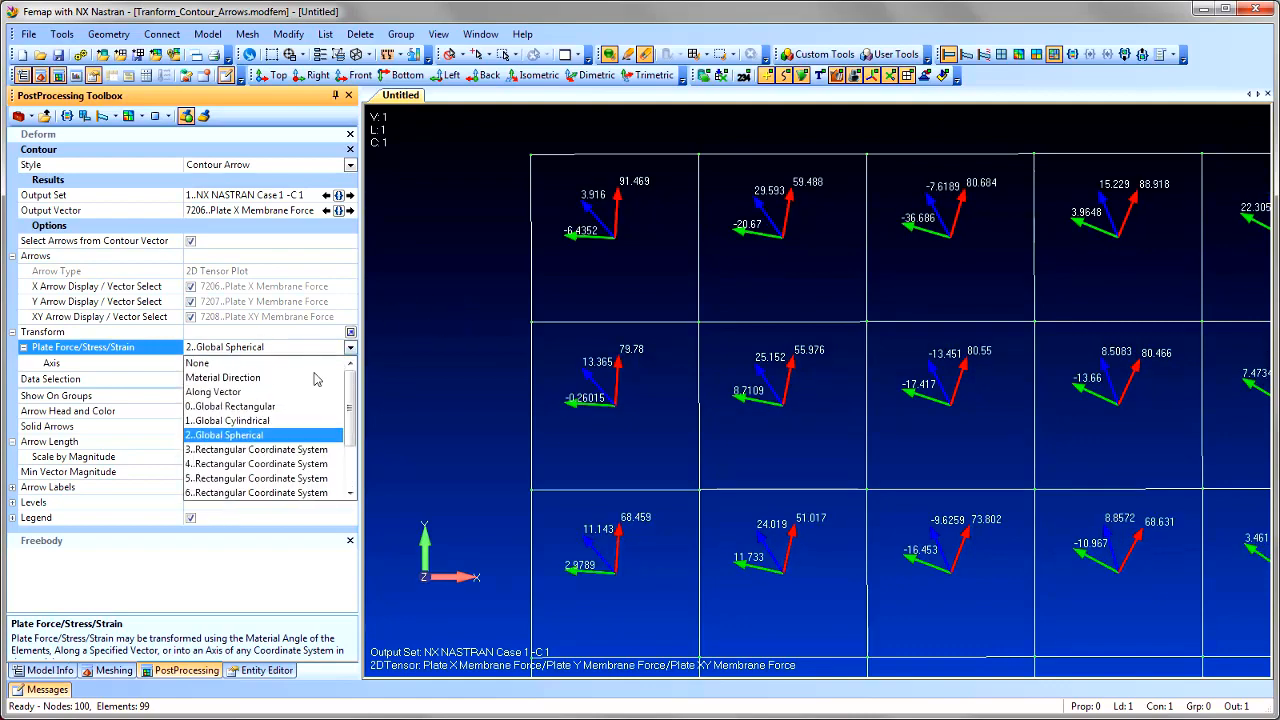
click(290, 363)
Step: Transform the plate output along a vector from the left-edge node just below the plate's upper corner to the second node on the upper edge
click(350, 348)
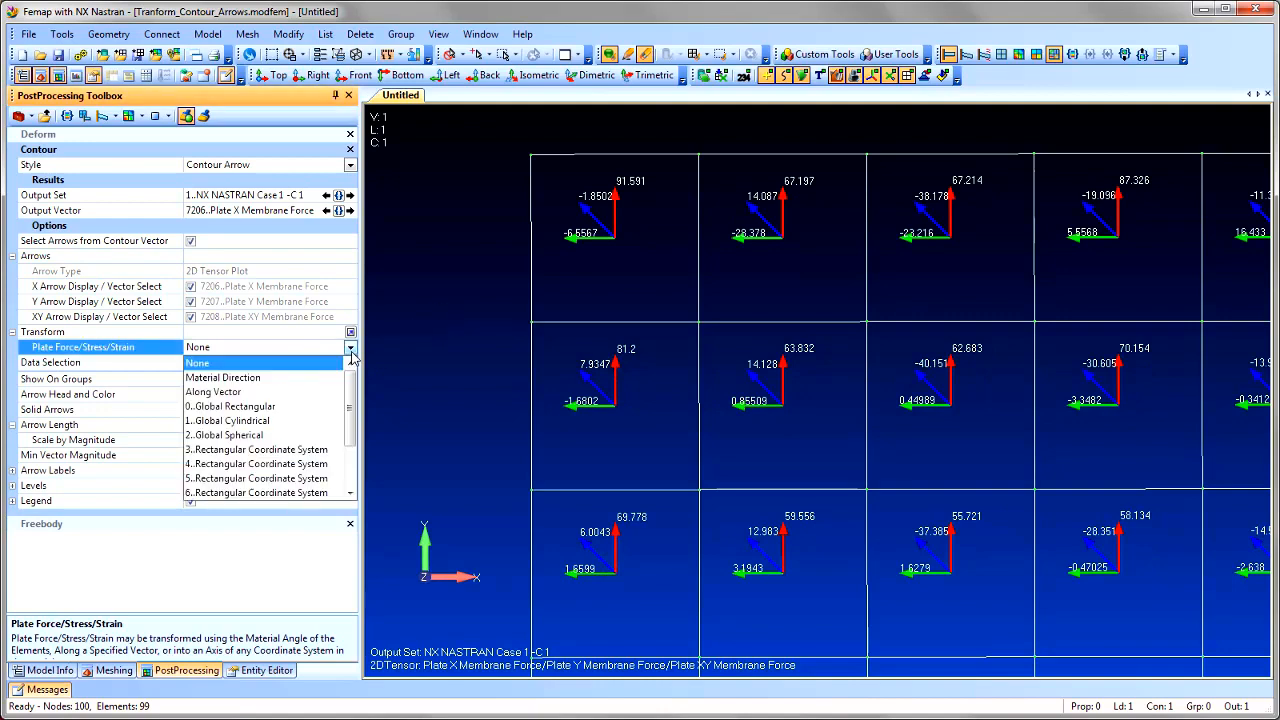
click(240, 392)
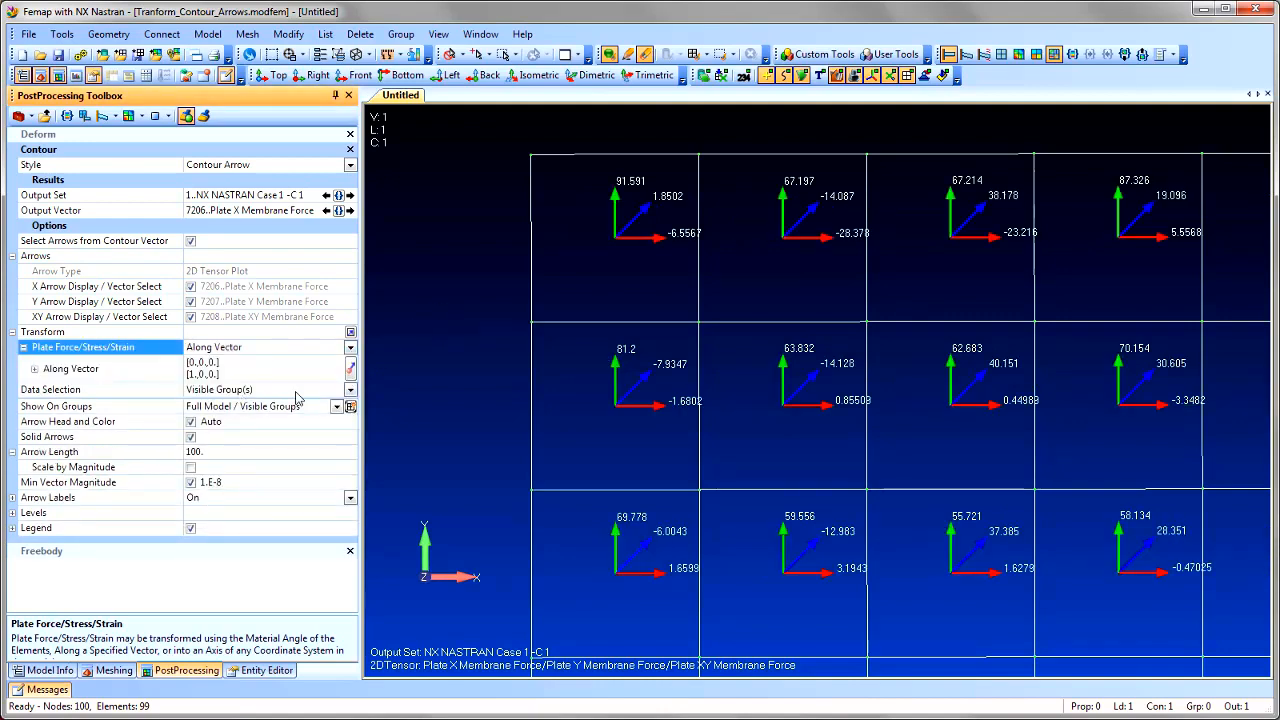
click(350, 369)
right_click(510, 312)
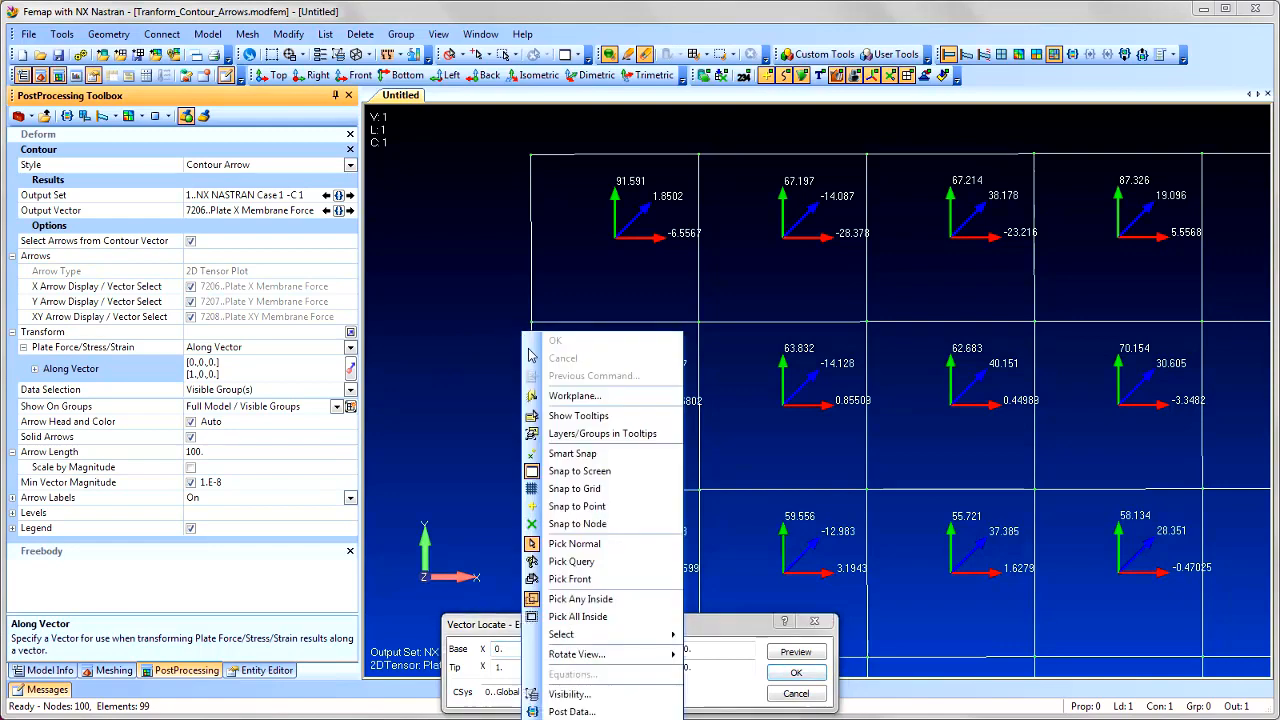
click(550, 372)
click(550, 372)
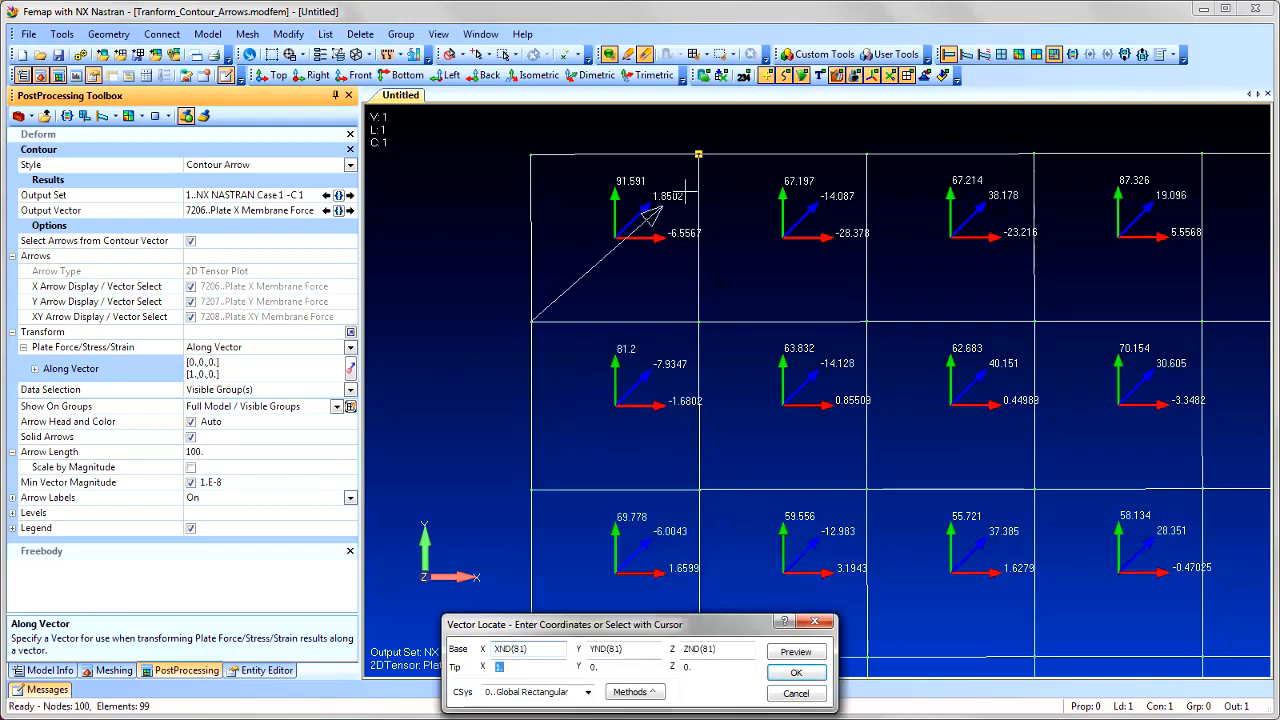
click(697, 154)
click(796, 672)
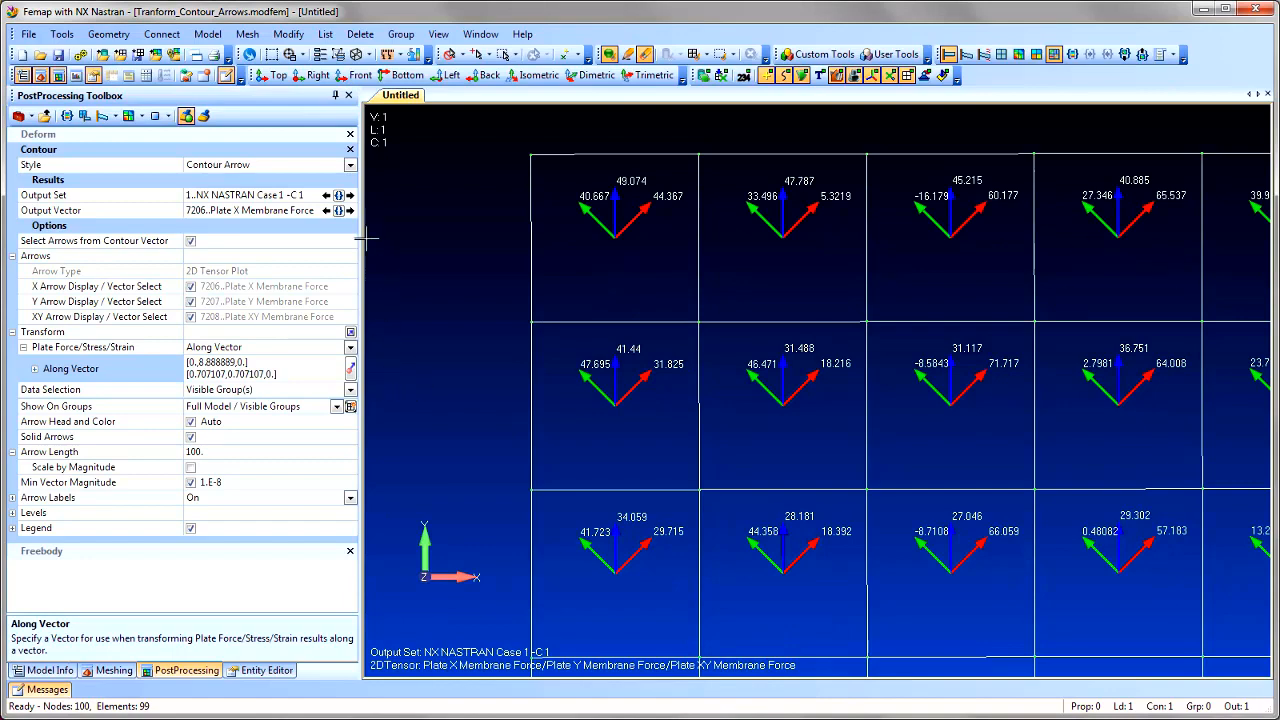
Step: Filter the output vectors by the title "plate" and contour 7026..Plate Top MajorPrn Stress
click(339, 211)
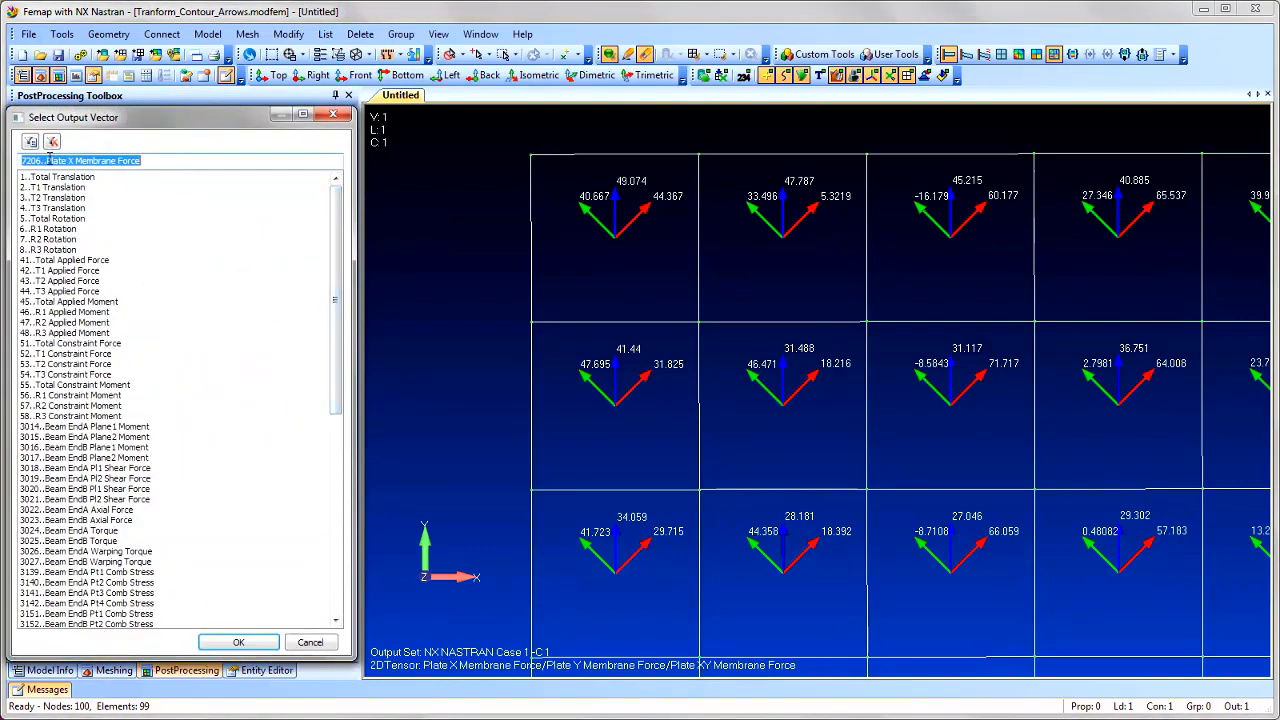
click(30, 143)
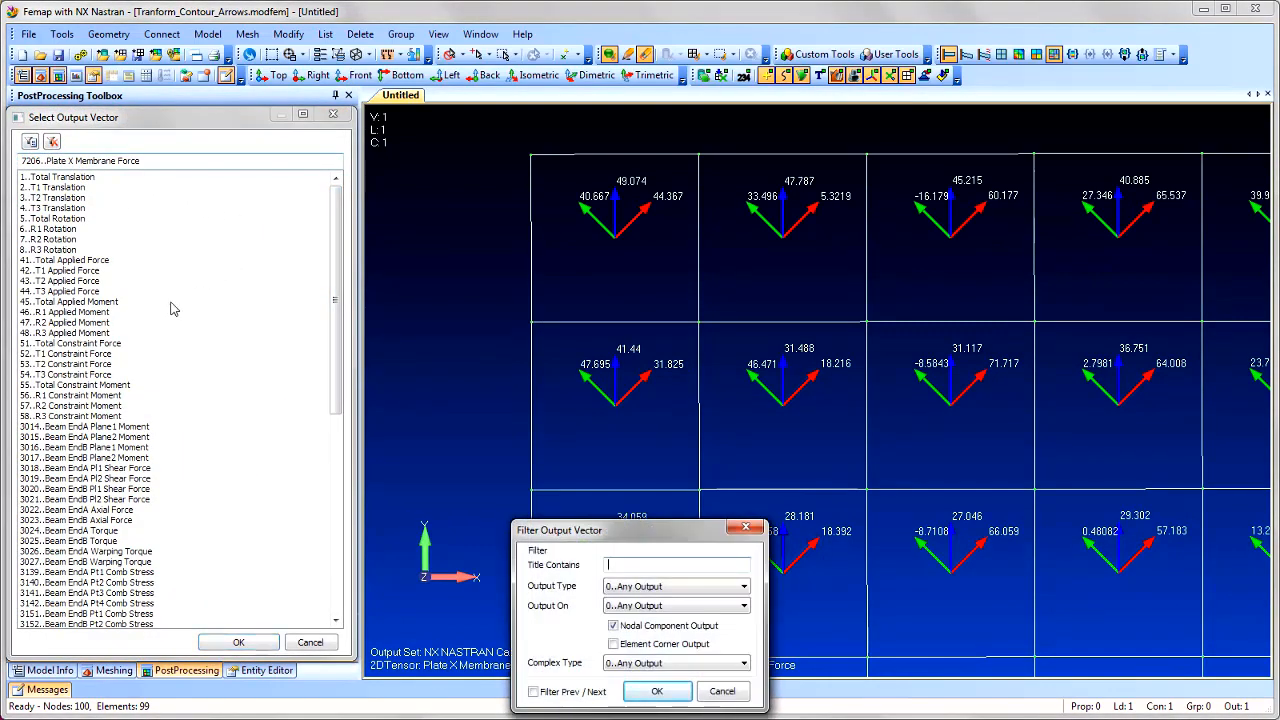
key(Return)
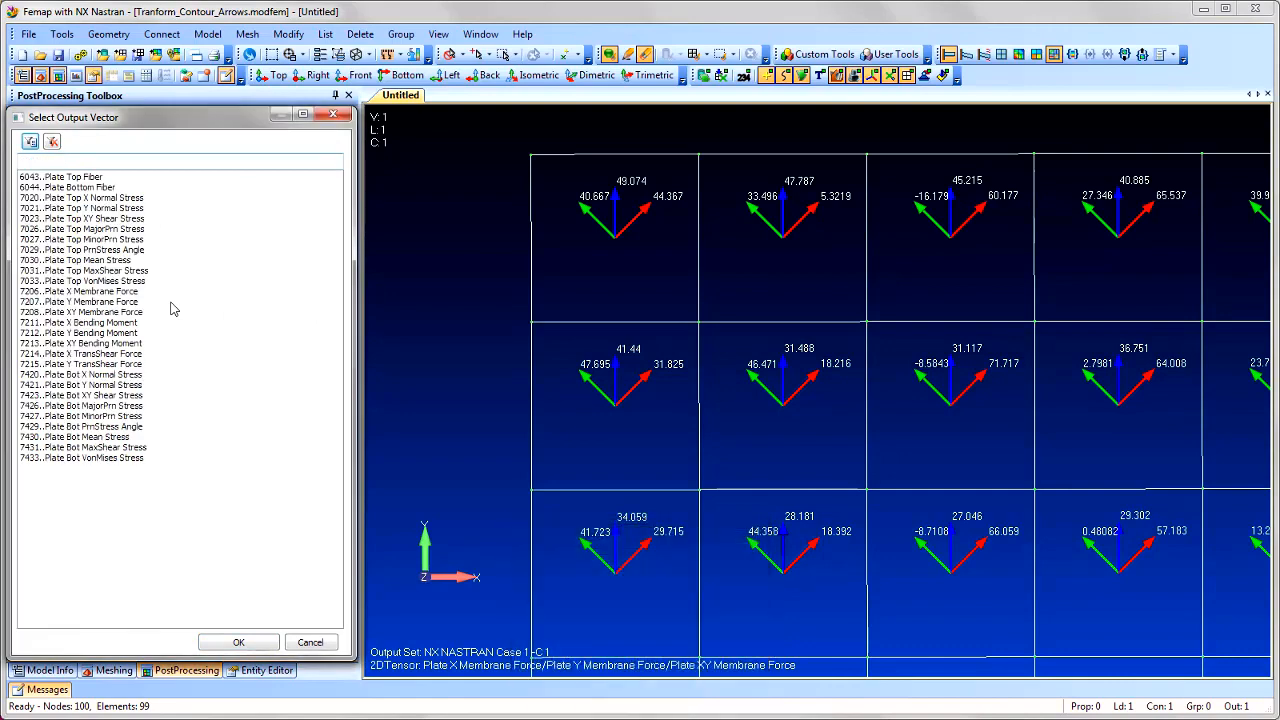
double_click(100, 229)
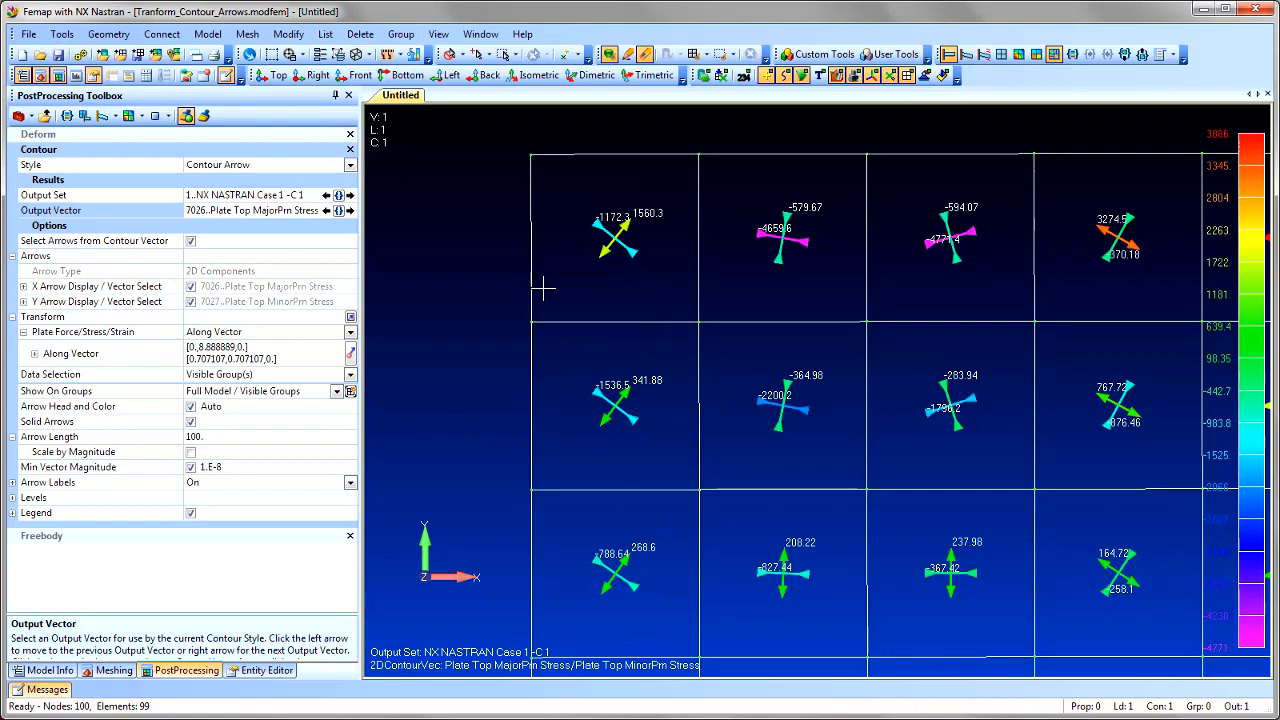
click(338, 210)
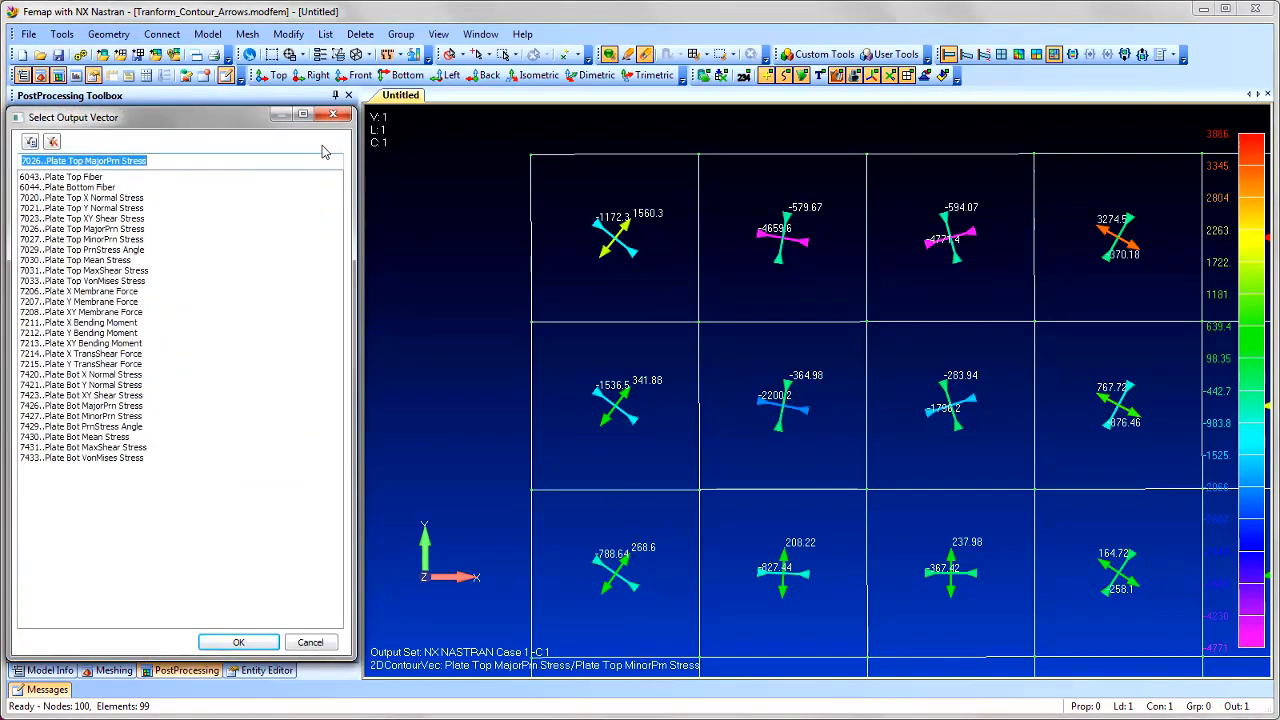
click(333, 114)
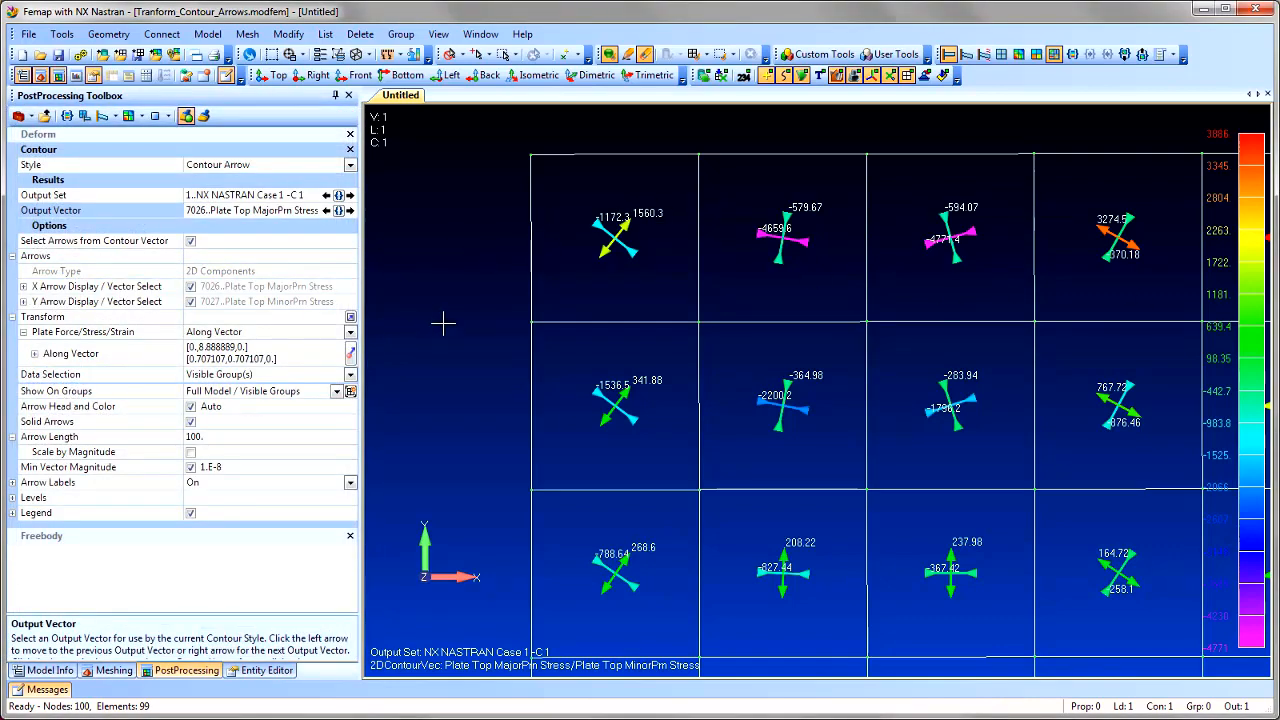
Step: Hide the linear plate elements so that only the linear beam elements are displayed
scroll(480, 295, down, 6)
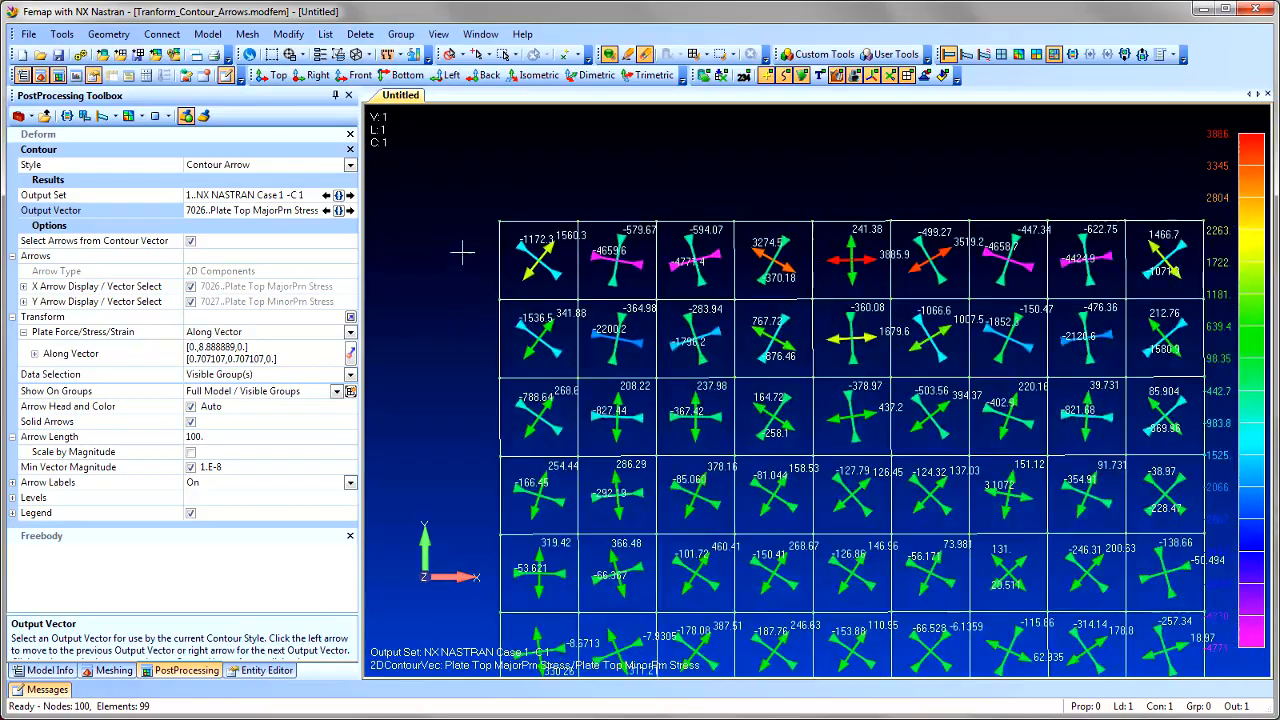
click(48, 670)
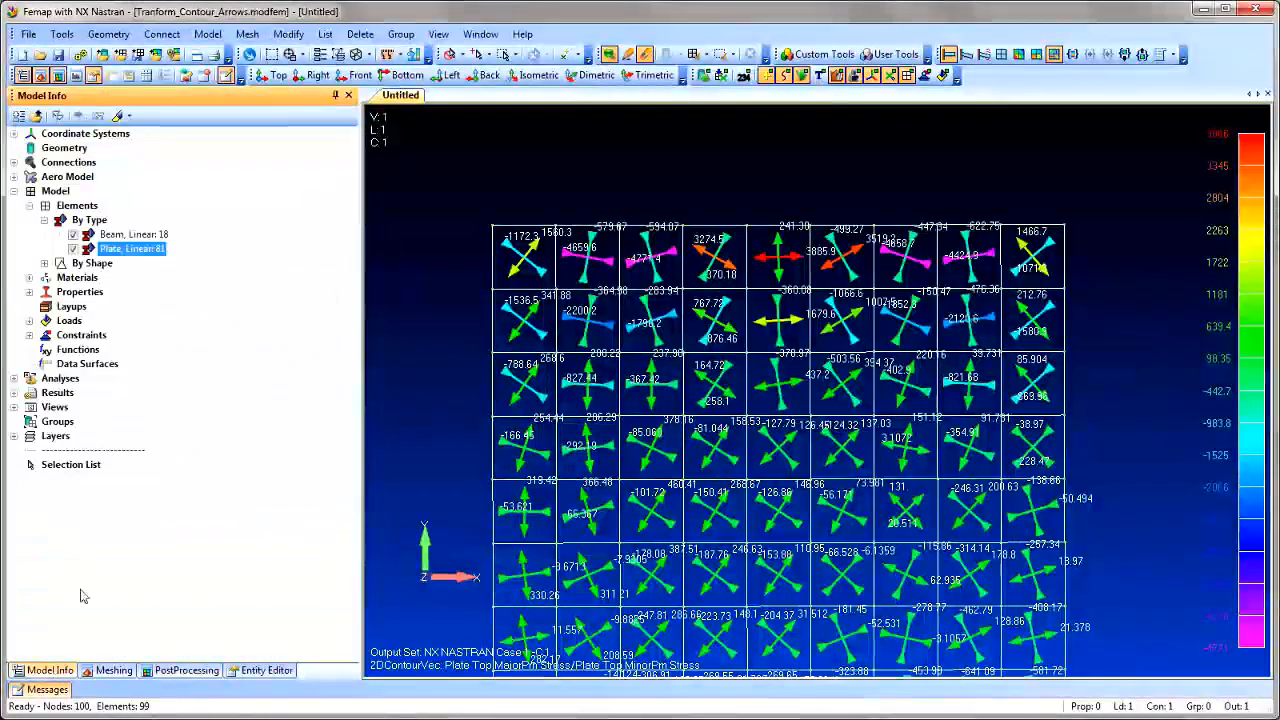
click(72, 248)
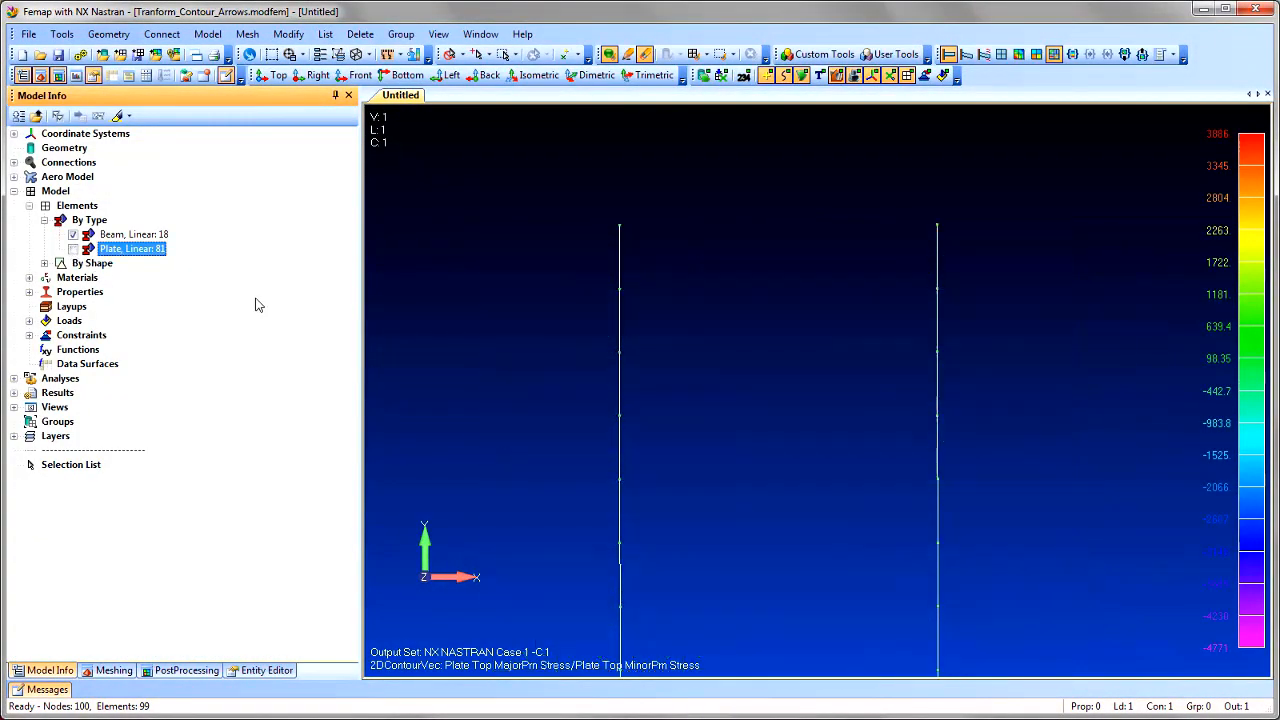
click(684, 183)
scroll(700, 188, down, 3)
scroll(638, 400, down, 3)
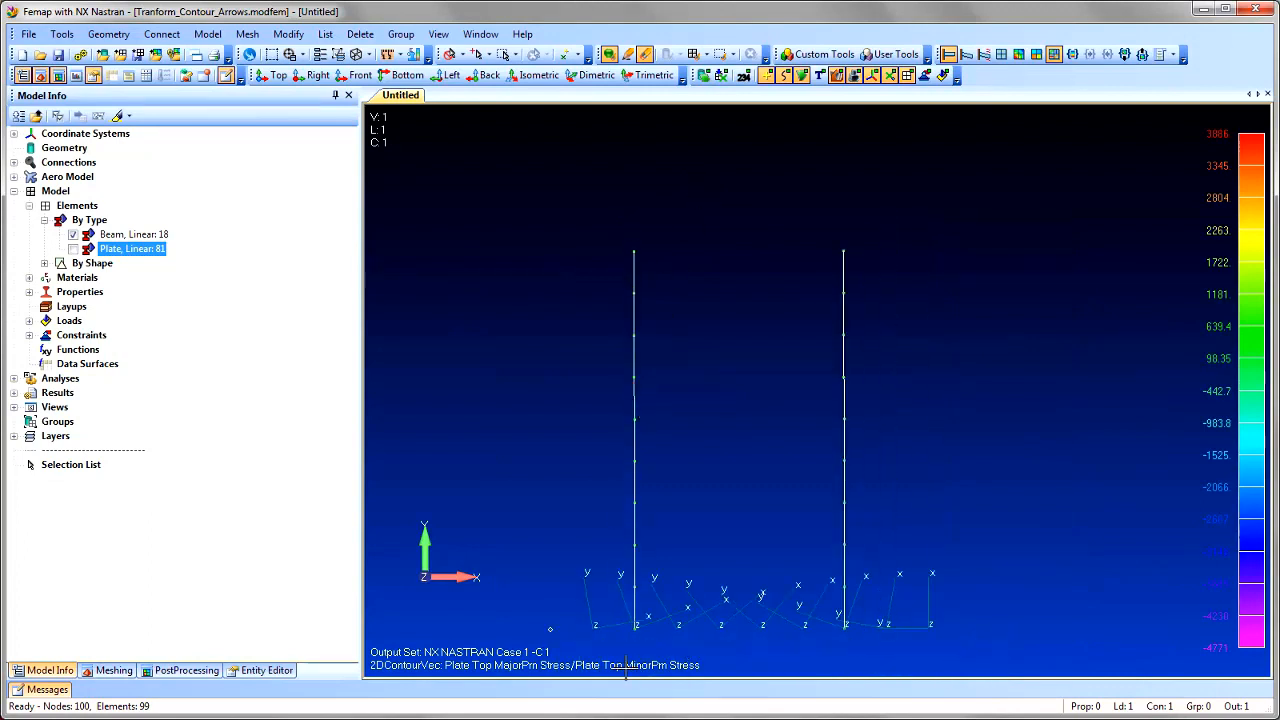
scroll(615, 621, up, 2)
scroll(608, 618, up, 2)
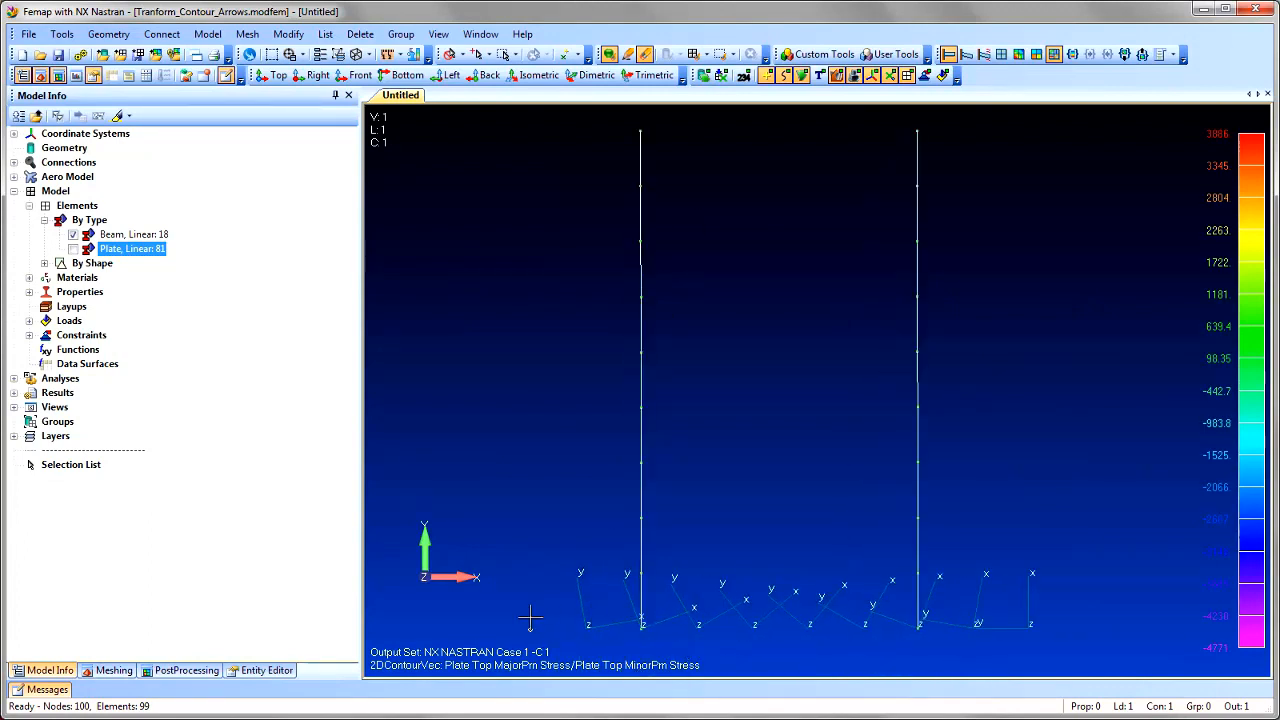
Step: Filter the output vectors by the title "beam" and contour 3022..Beam EndA Axial Force
click(180, 670)
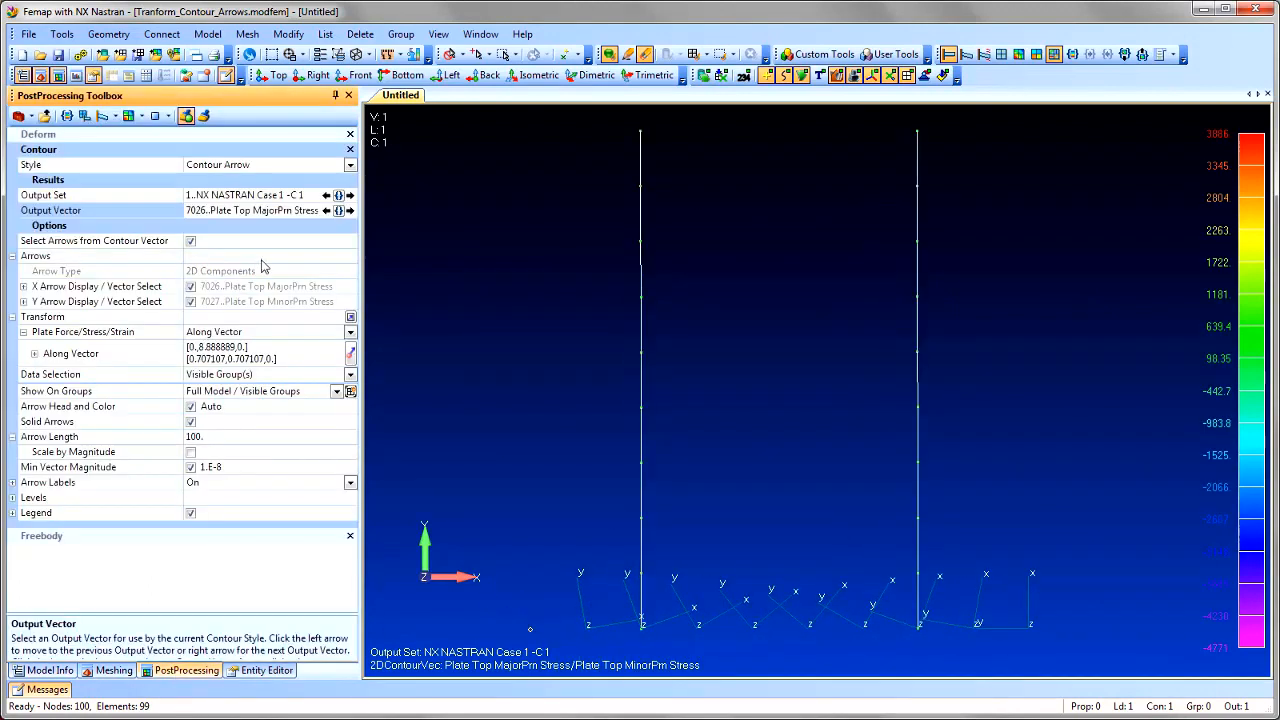
click(338, 210)
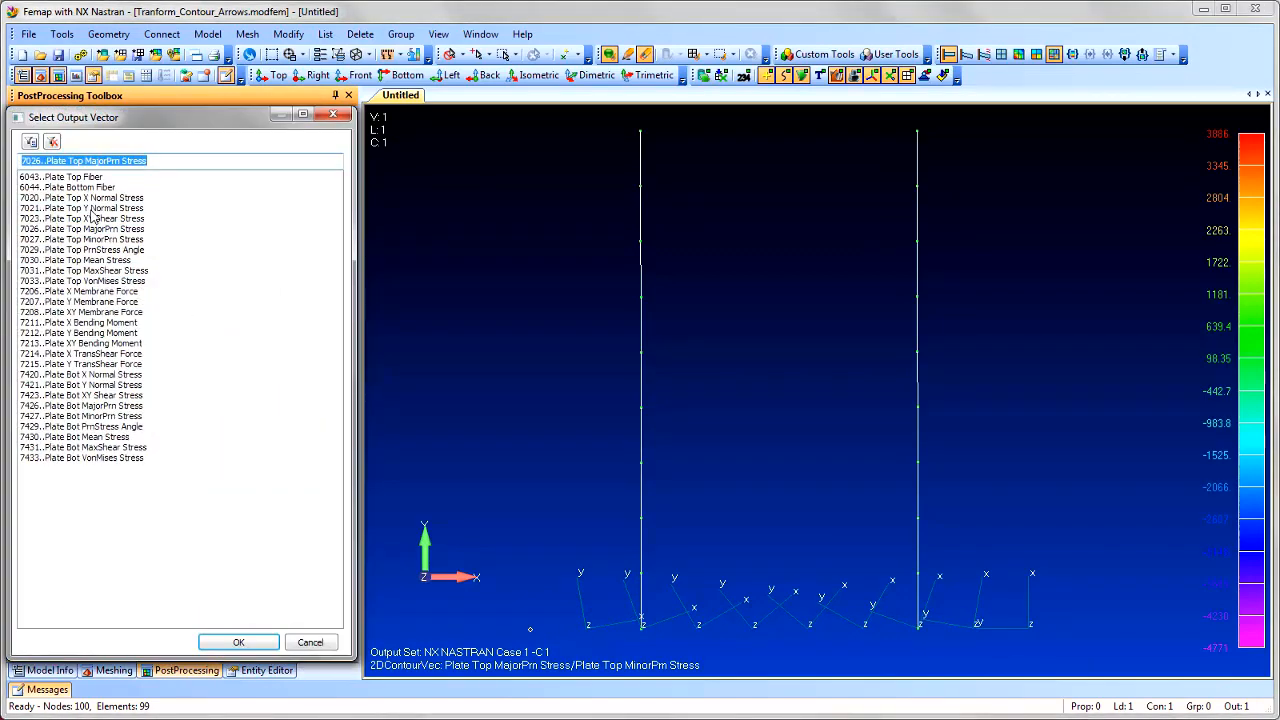
click(31, 141)
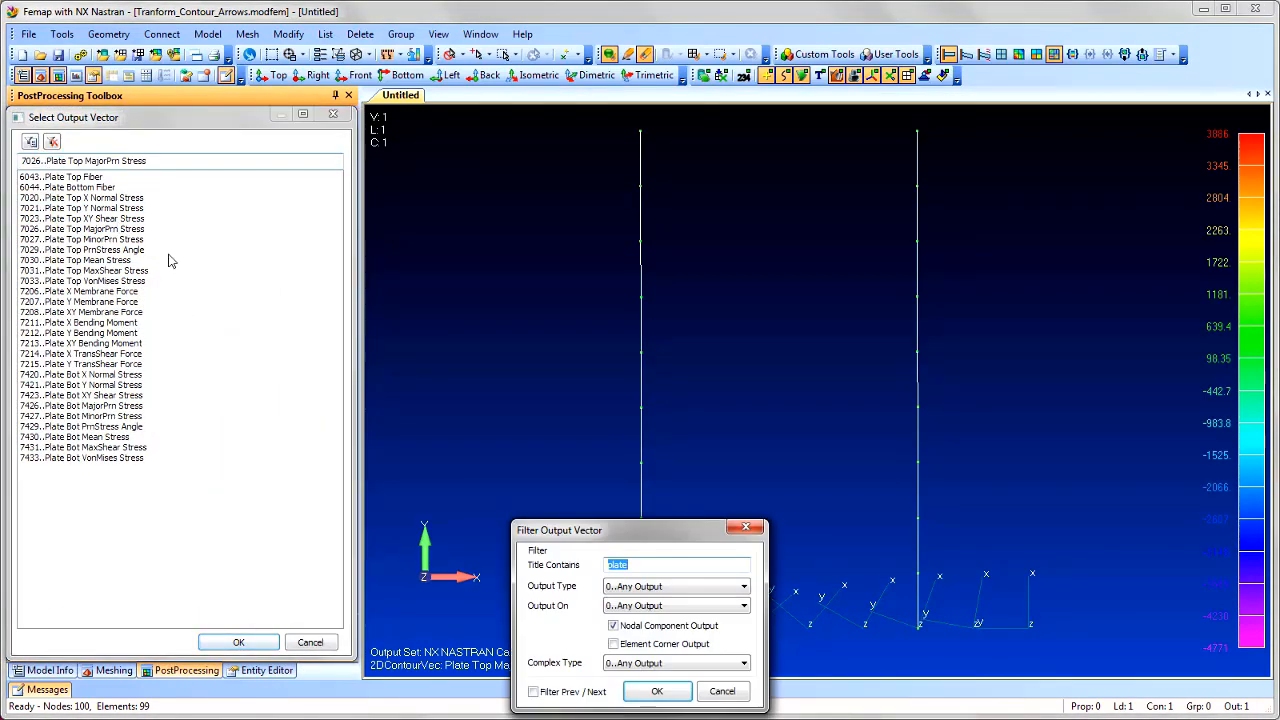
text(beam)
key(Return)
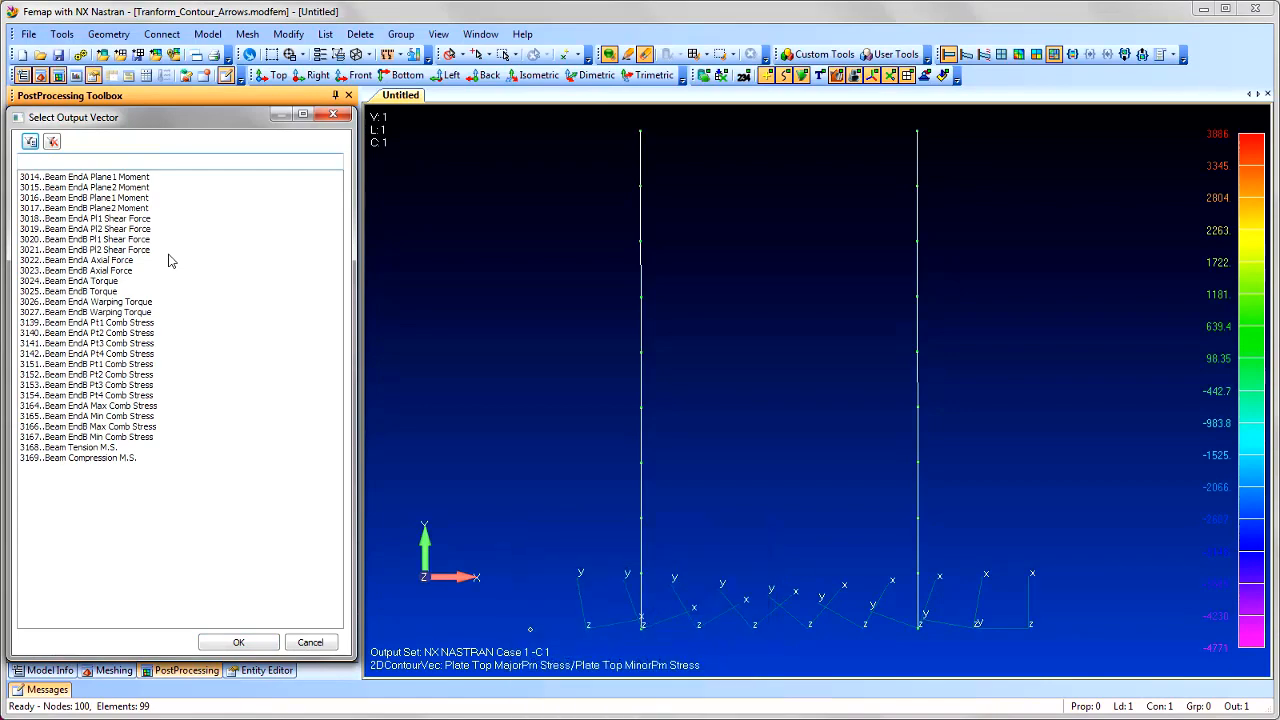
click(155, 260)
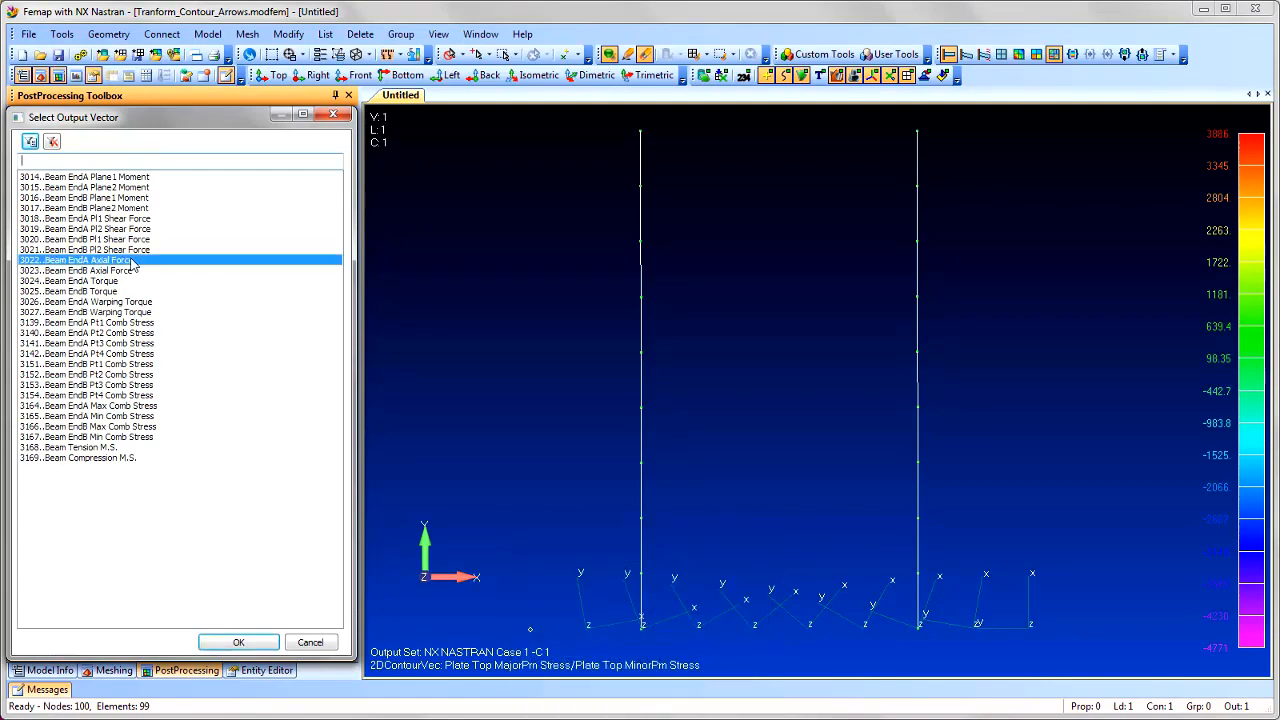
click(238, 642)
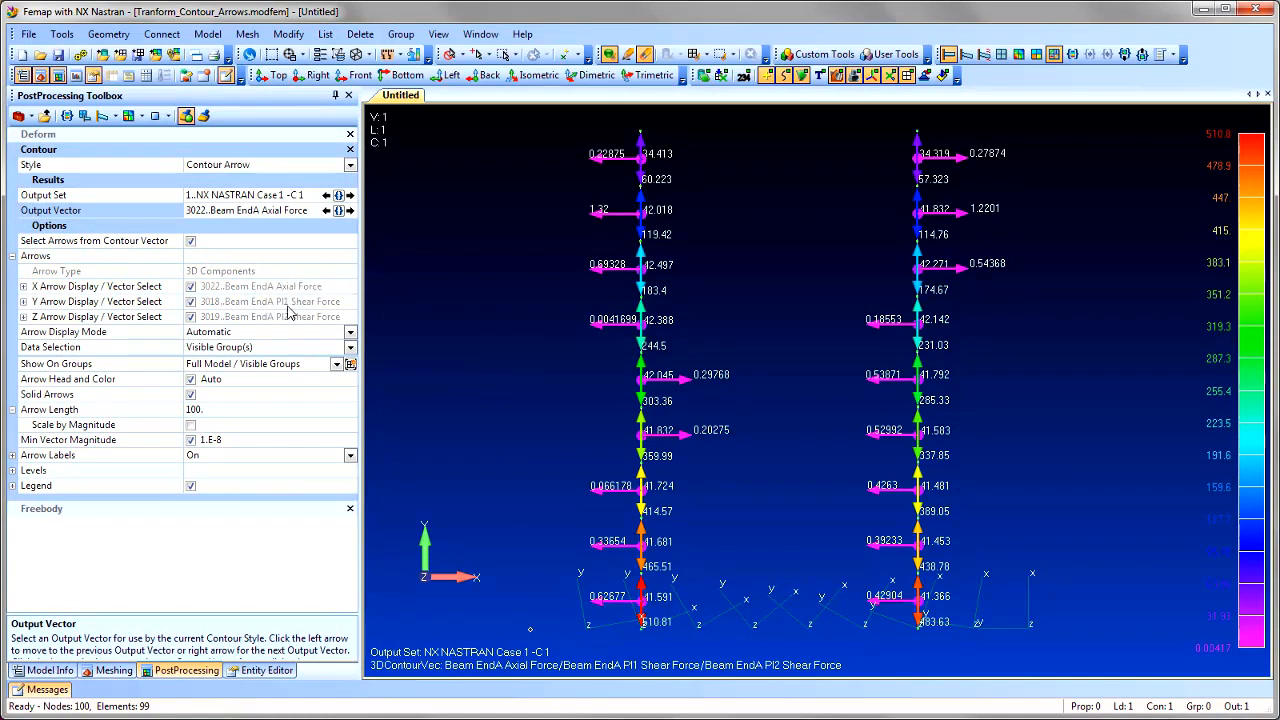
Step: Set the beam arrows' display mode to Shear (YZ) / Axial (X) and inspect them from several angles
middle_drag(552, 332, 507, 329)
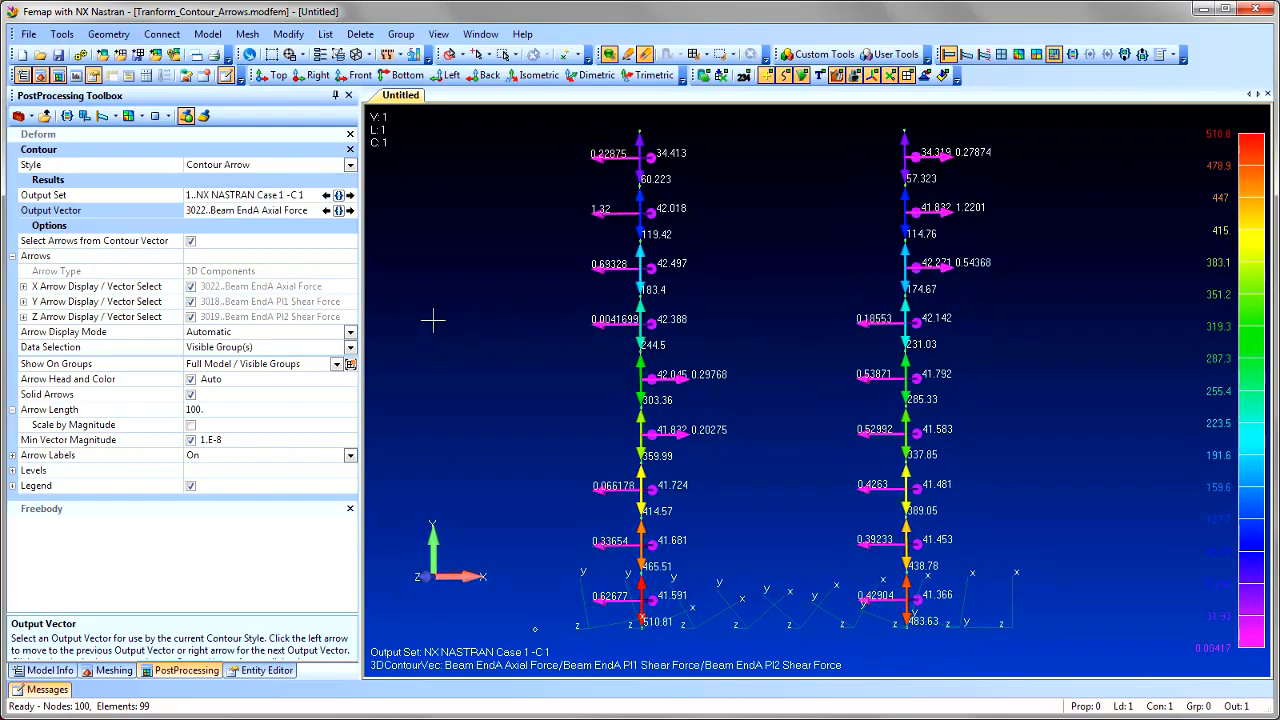
click(349, 334)
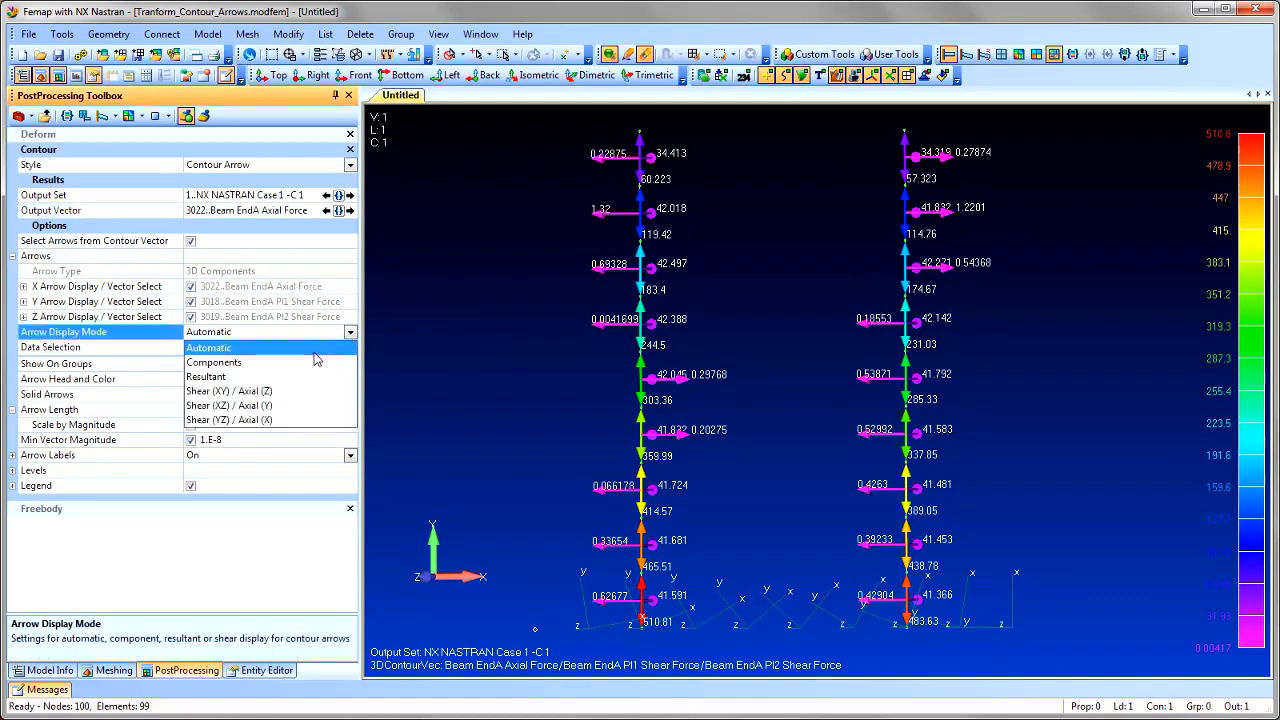
click(250, 420)
middle_drag(500, 363, 415, 288)
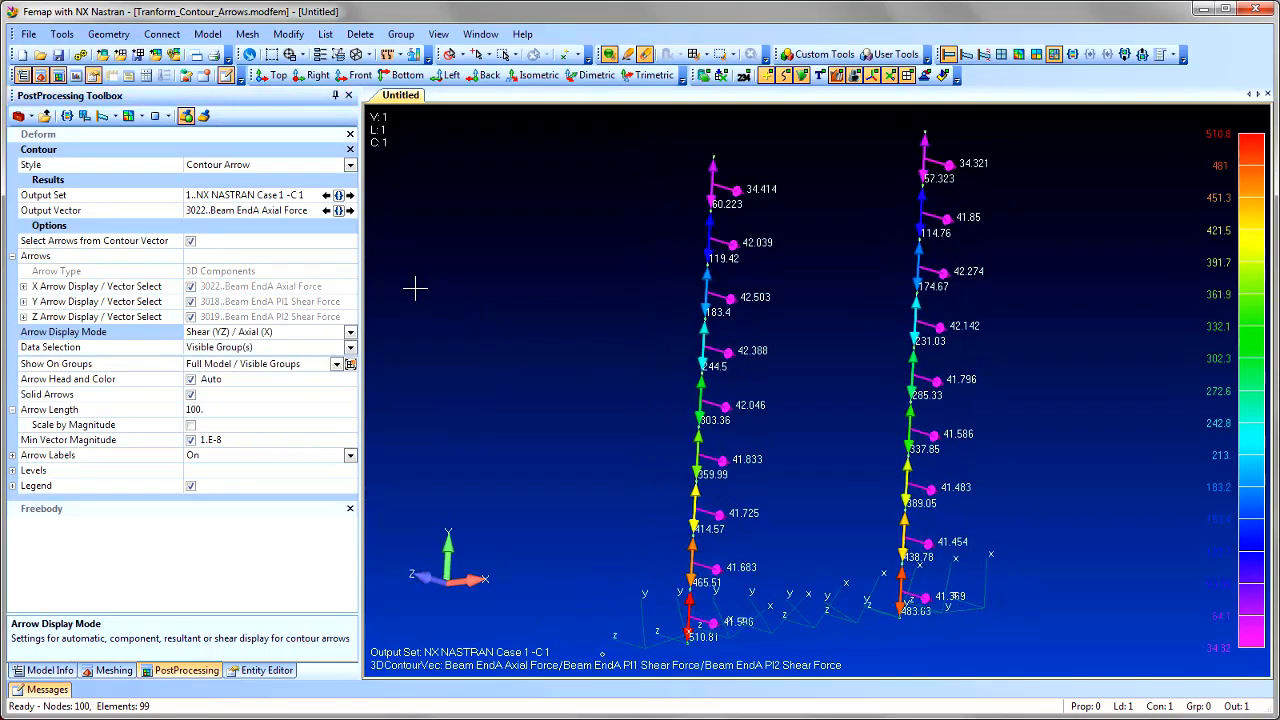
middle_drag(506, 301, 529, 369)
middle_drag(633, 513, 493, 401)
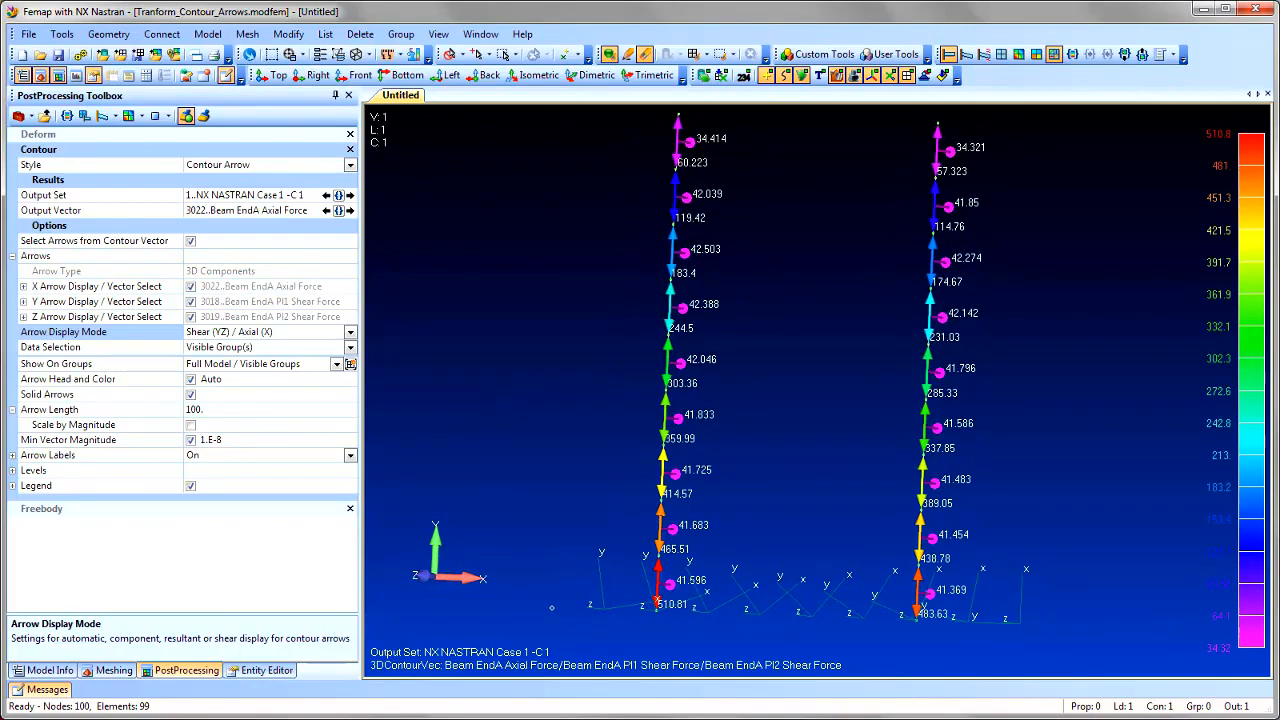
Step: Remove the output vector filter and contour 52..T1 Constraint Force
click(338, 210)
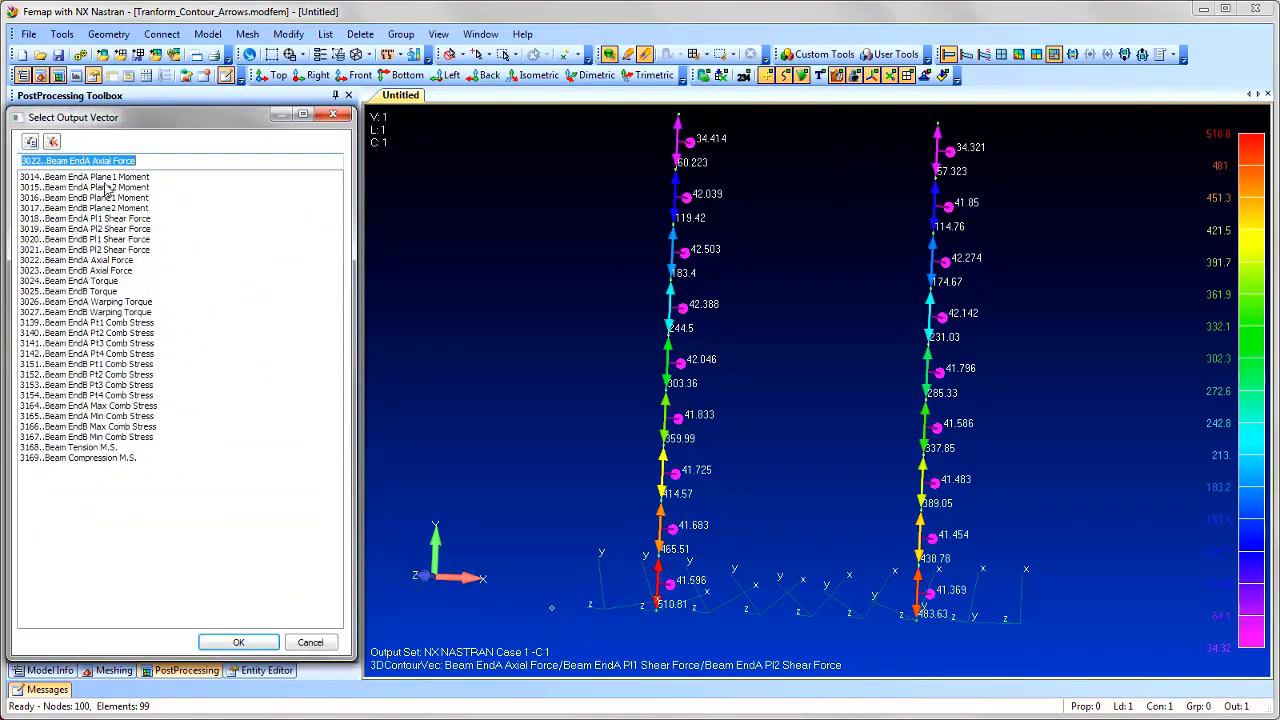
click(54, 142)
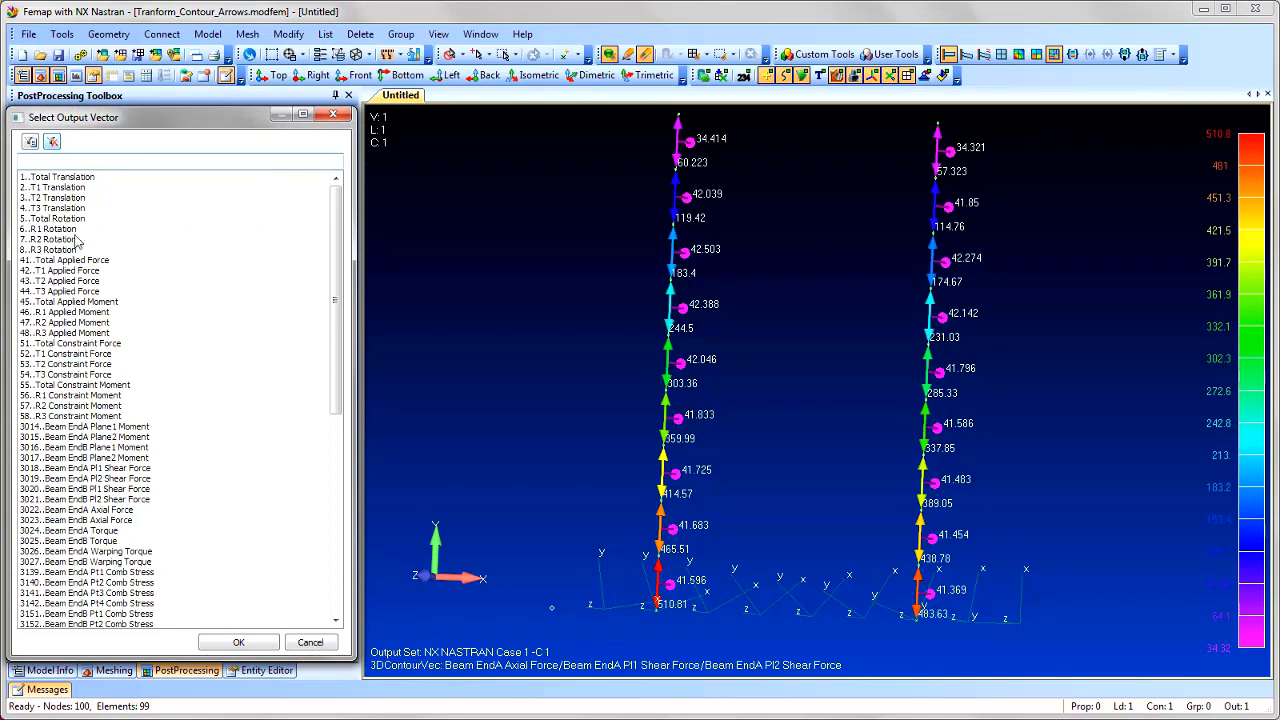
click(72, 354)
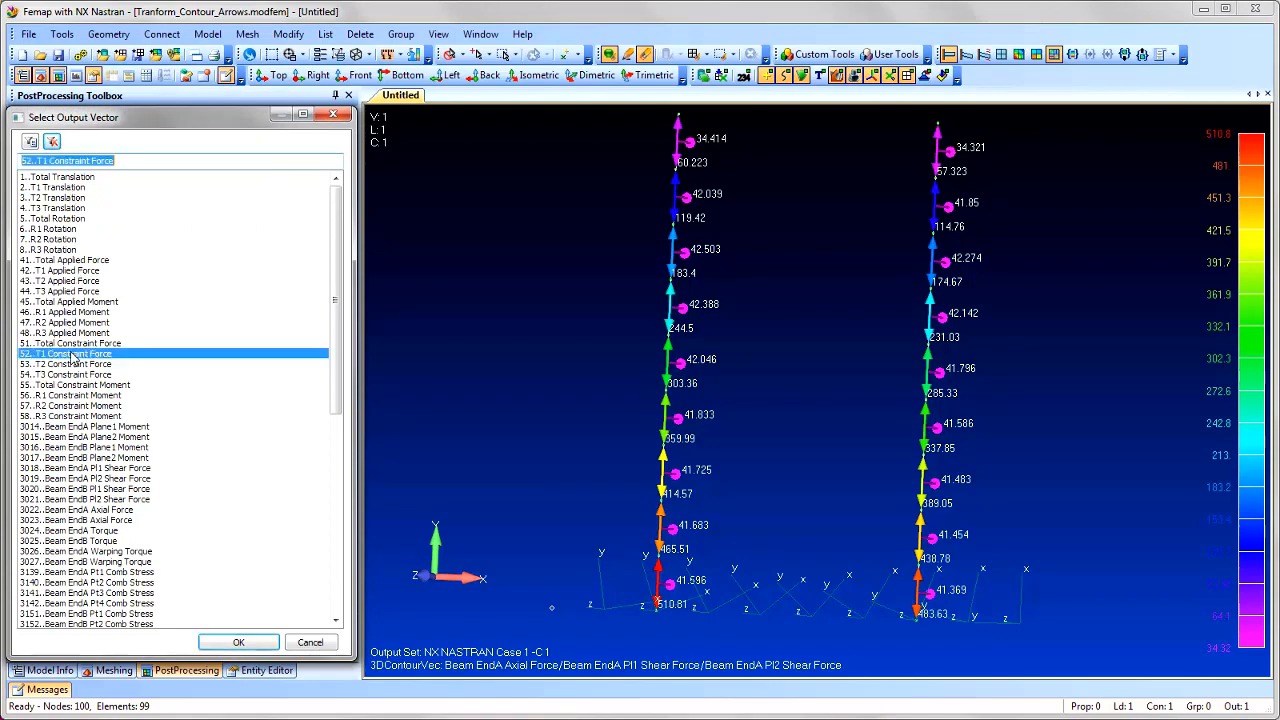
click(239, 646)
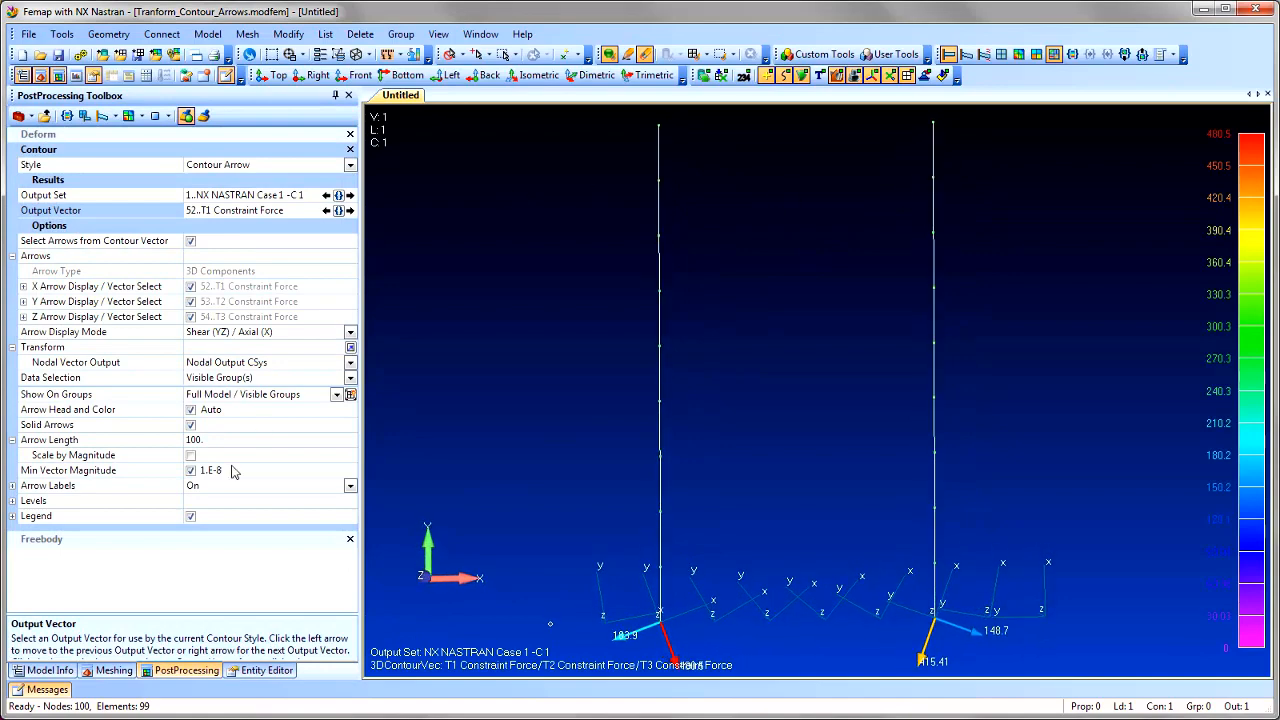
Step: Display the linear plate elements again and view the constraint force arrows along the model's base square-on in the XY plane
click(48, 670)
click(72, 248)
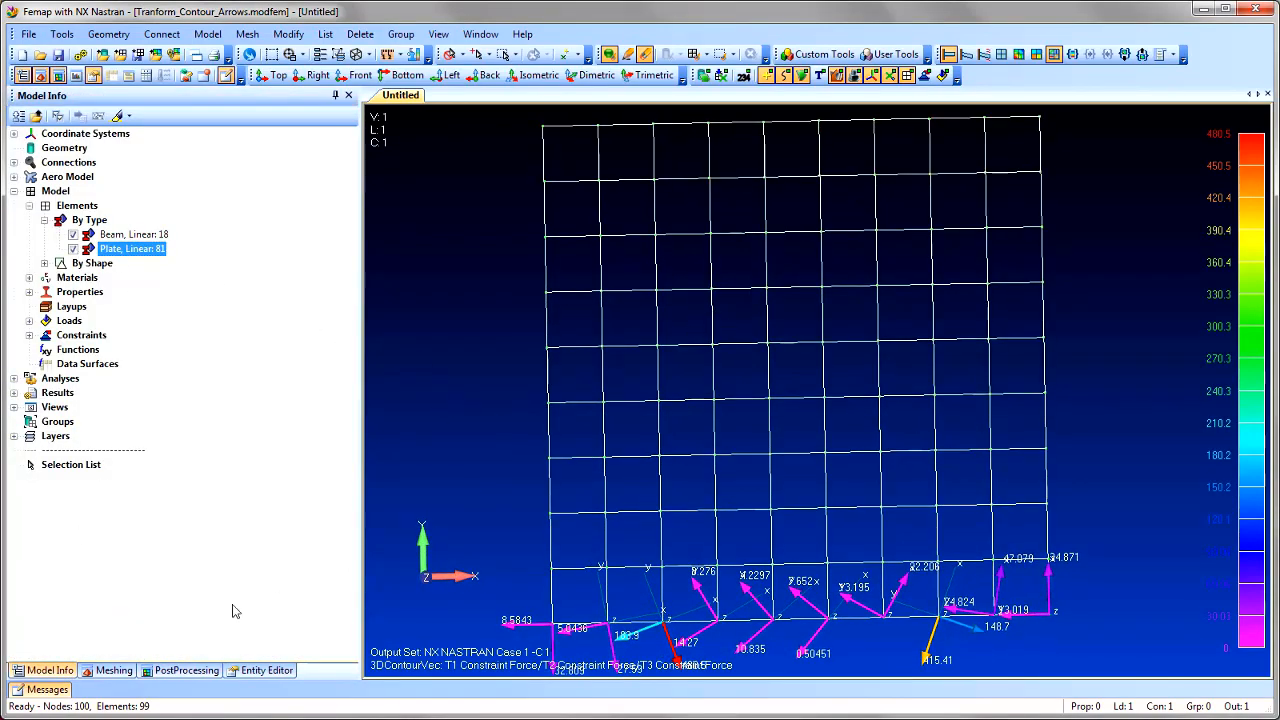
click(180, 670)
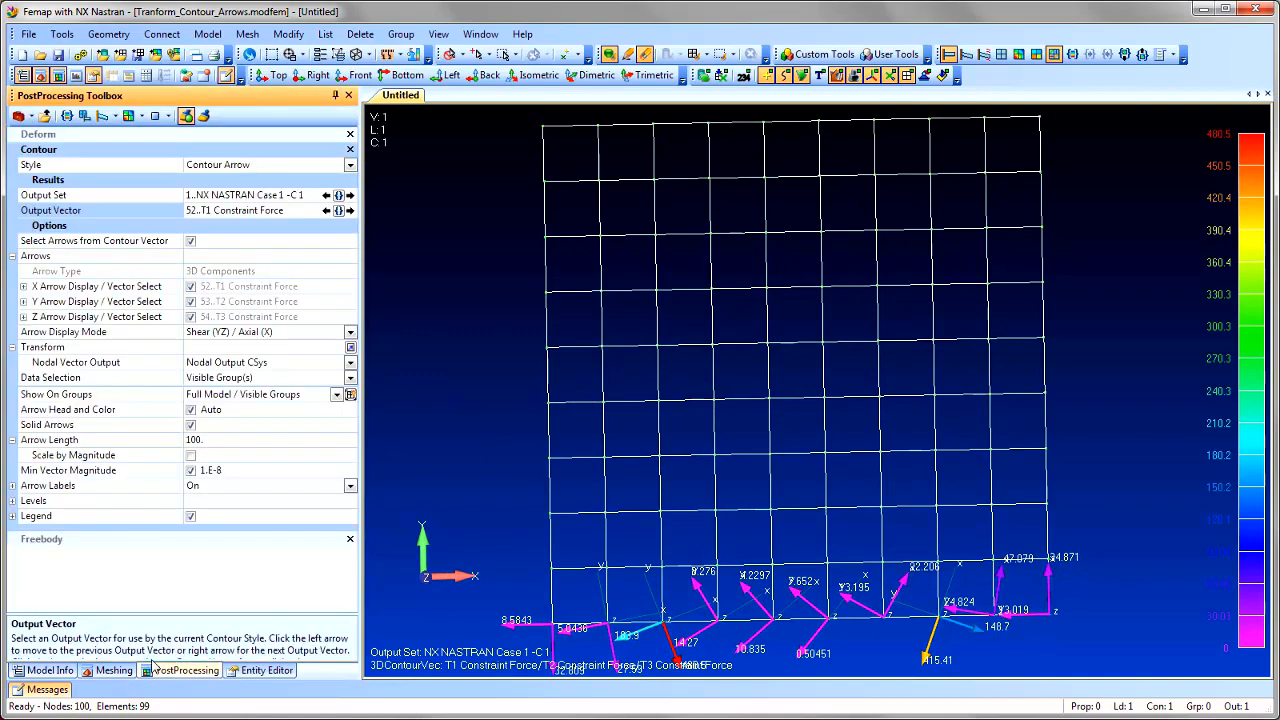
click(273, 76)
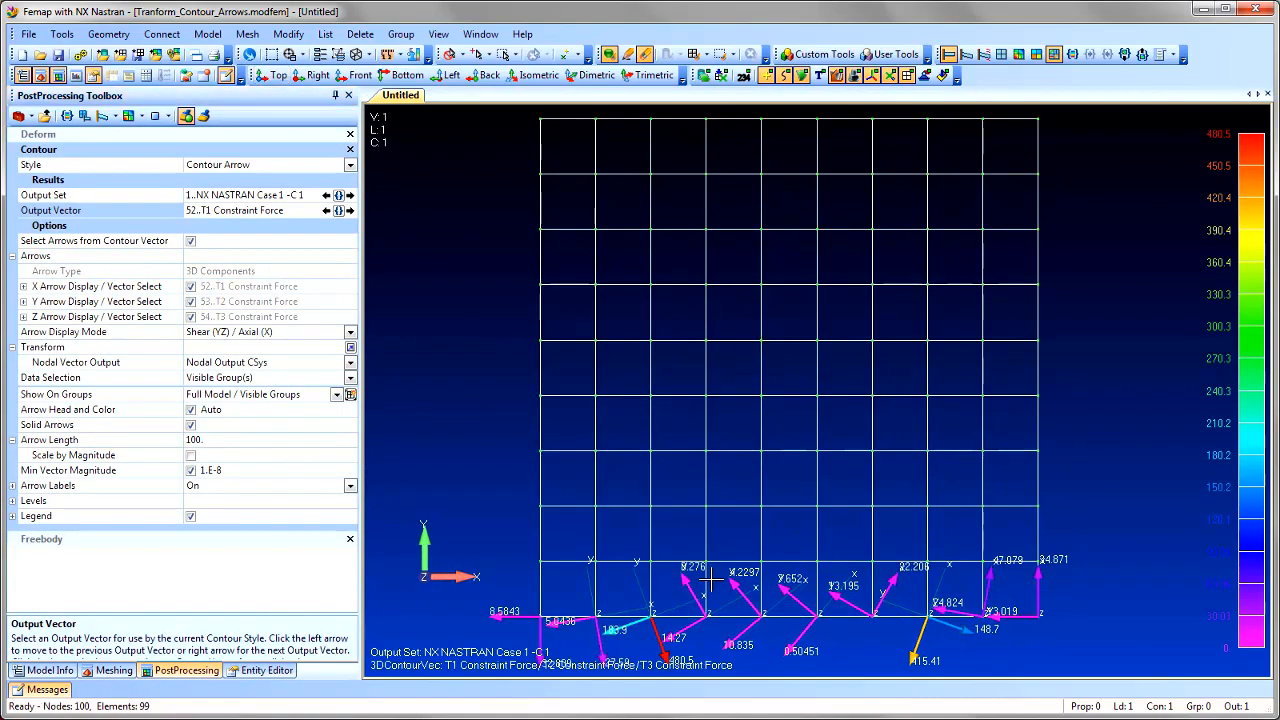
scroll(738, 514, down, 1)
scroll(625, 600, up, 3)
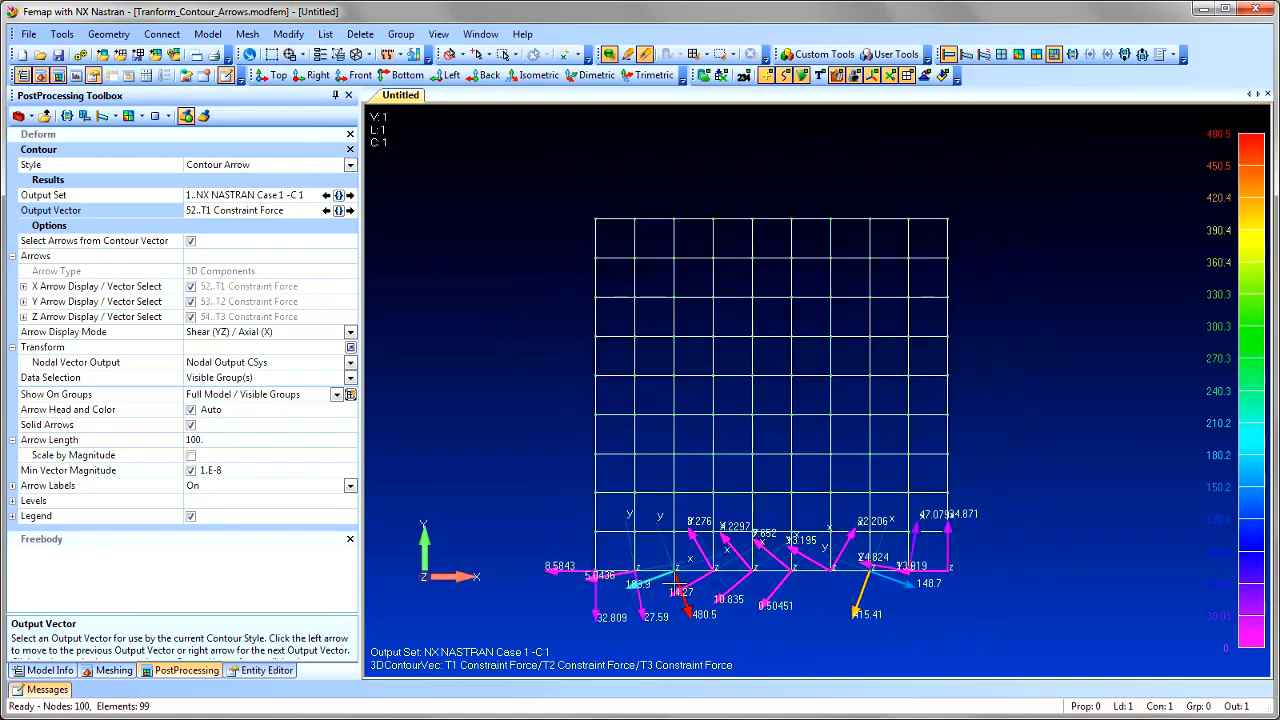
scroll(615, 597, up, 2)
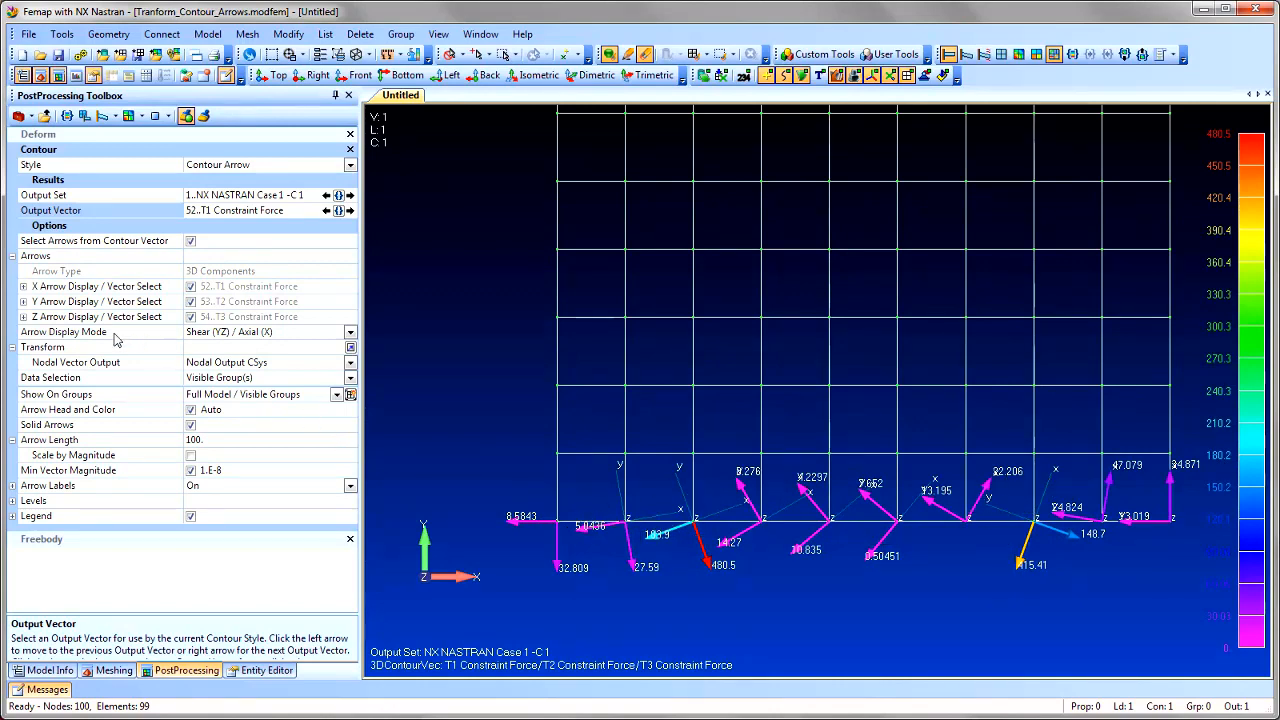
Step: Set the arrow display mode of the constraint force plot to Automatic
click(352, 332)
click(352, 332)
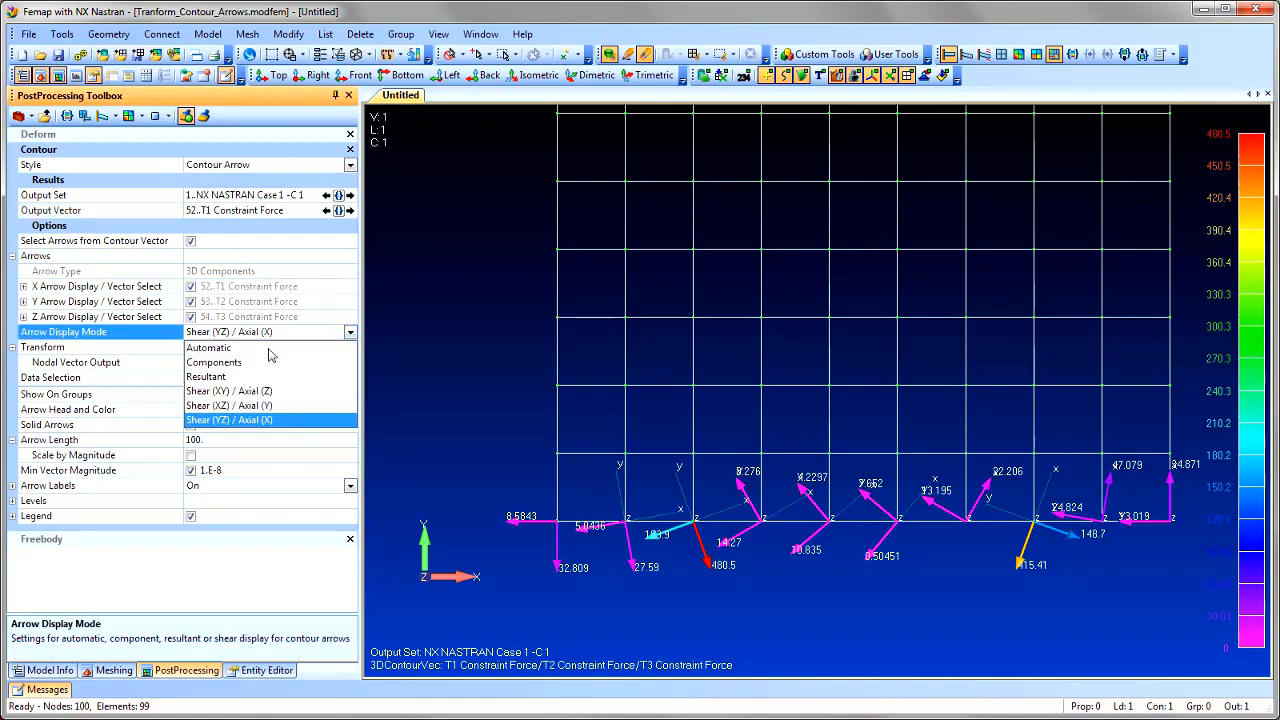
click(266, 355)
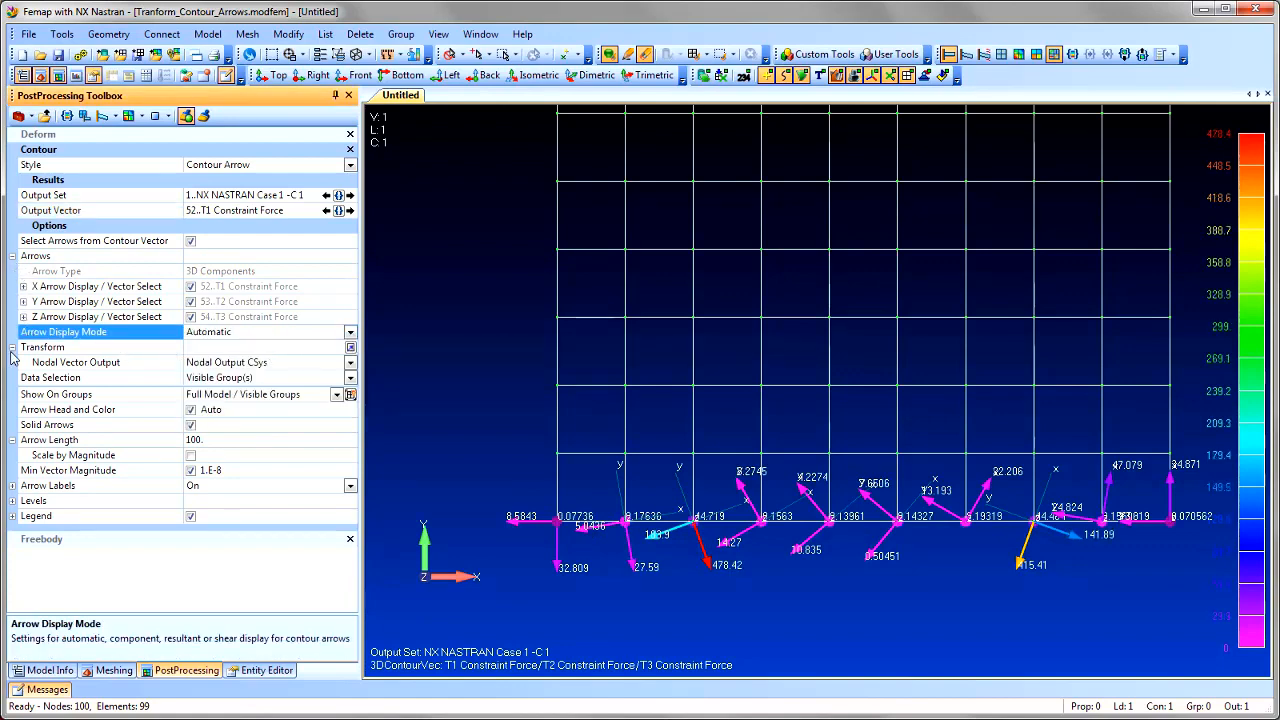
Step: Try the nodal vector output transformed into 0..Global Rectangular and with the transform set to None
click(351, 362)
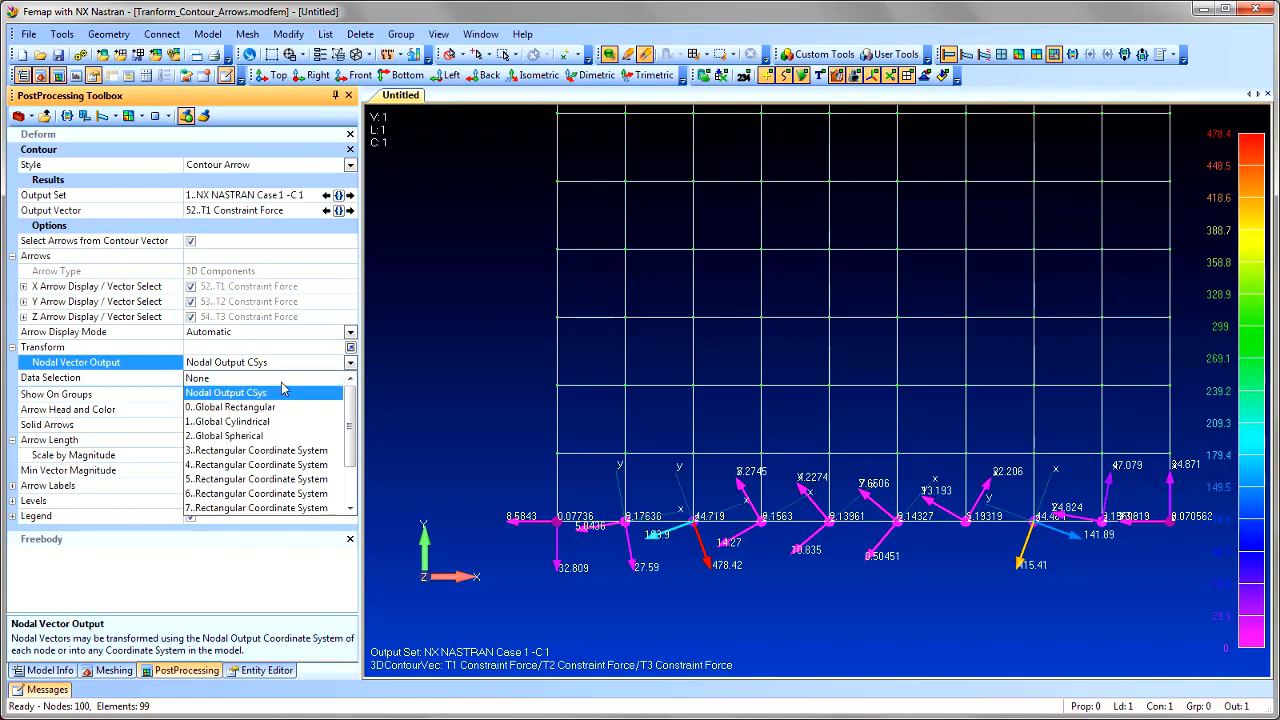
click(254, 408)
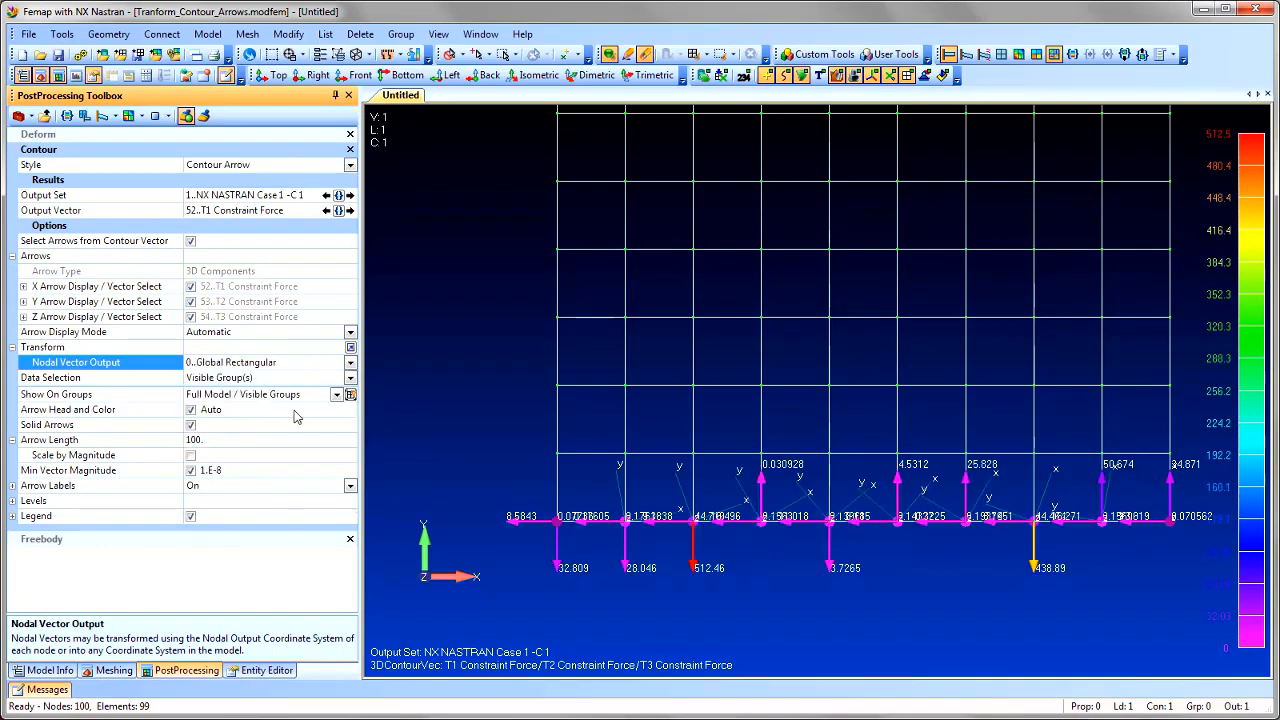
click(350, 362)
scroll(288, 385, up, 1)
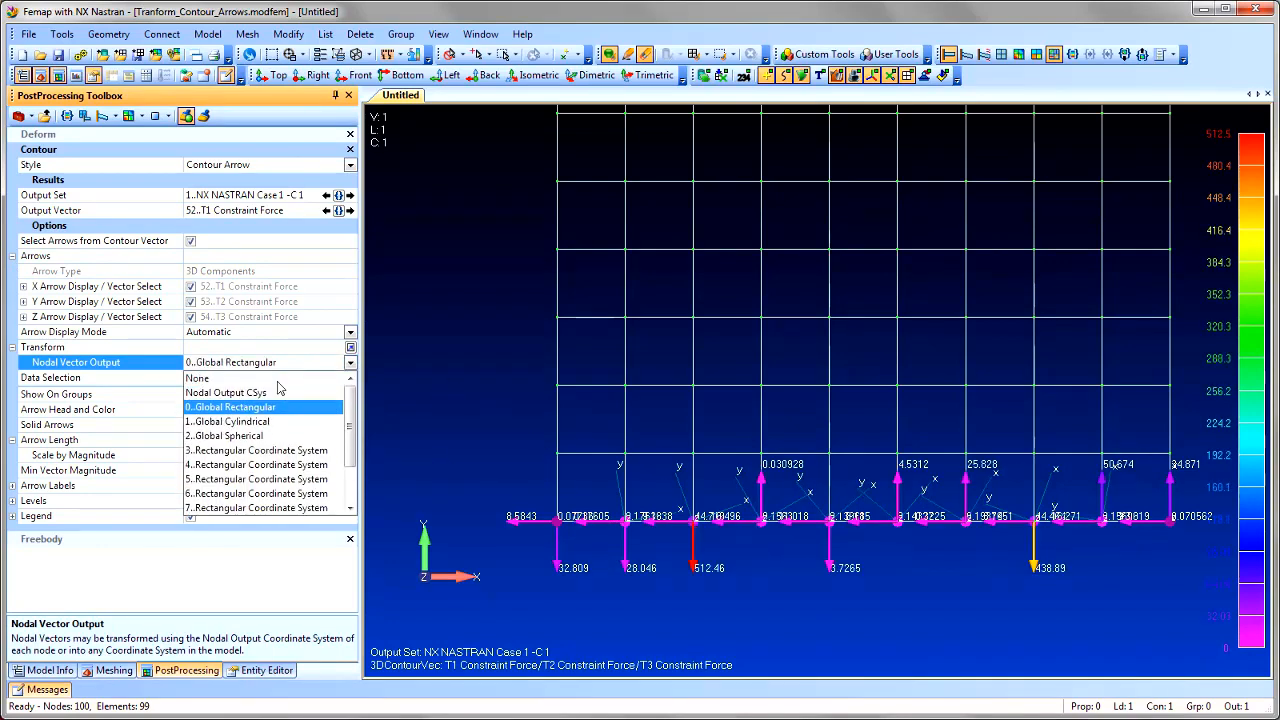
click(275, 374)
click(653, 416)
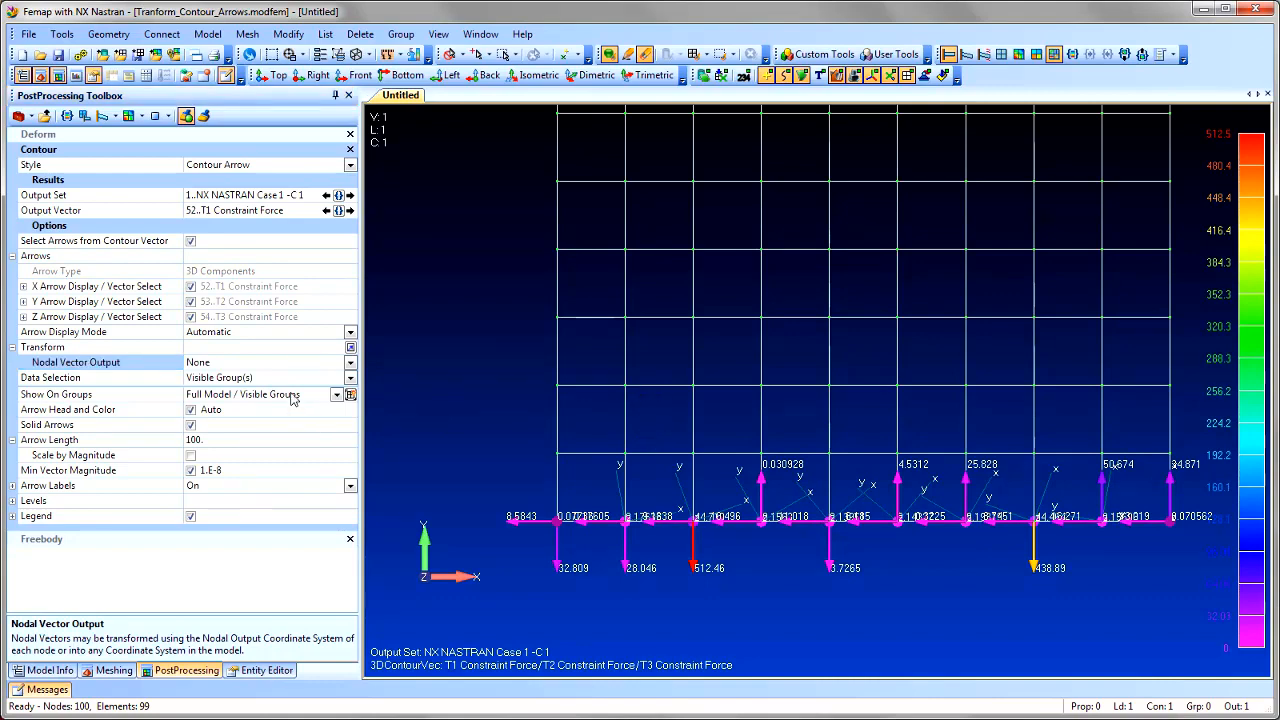
Step: Transform the nodal vector output into 3..Rectangular Coordinate System and inspect the constraint force arrows from an oblique angle
click(350, 362)
click(270, 451)
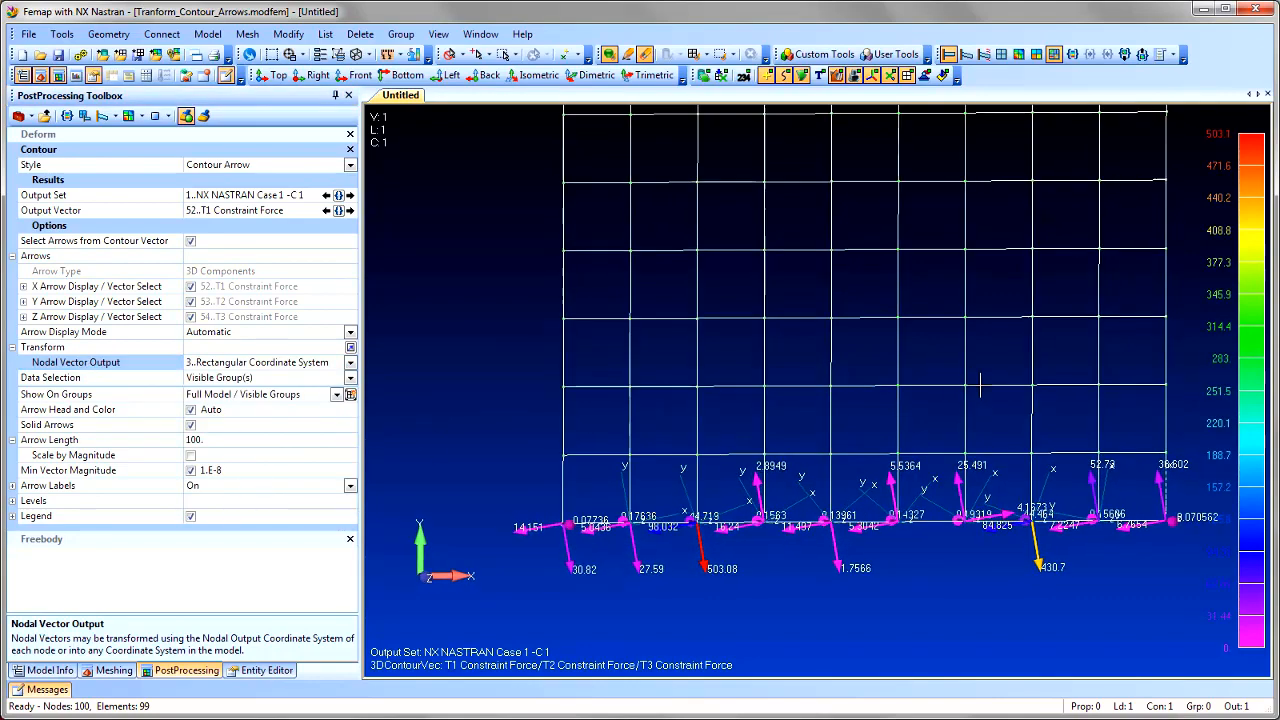
middle_drag(980, 385, 719, 519)
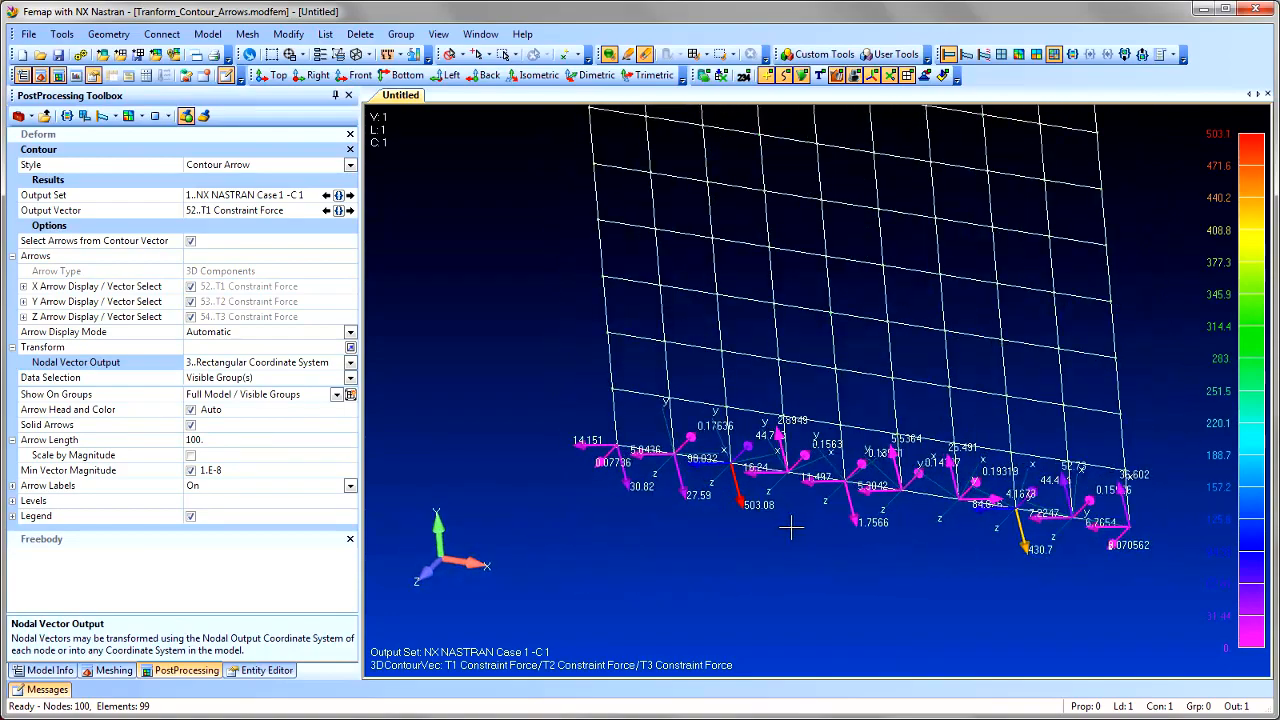
scroll(791, 527, up, 1)
scroll(1190, 438, up, 2)
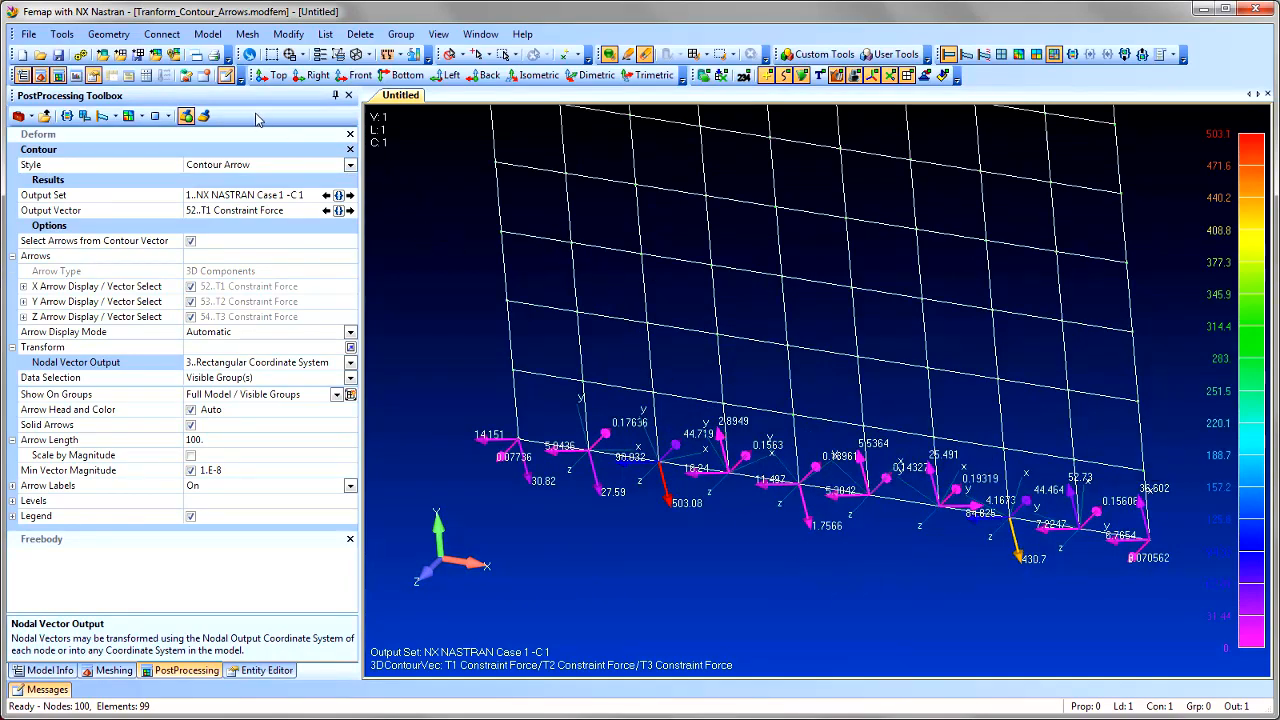
Step: Display the Data Table and list the plotted T1, T2 and T3 constraint forces of the nodes in it
click(147, 76)
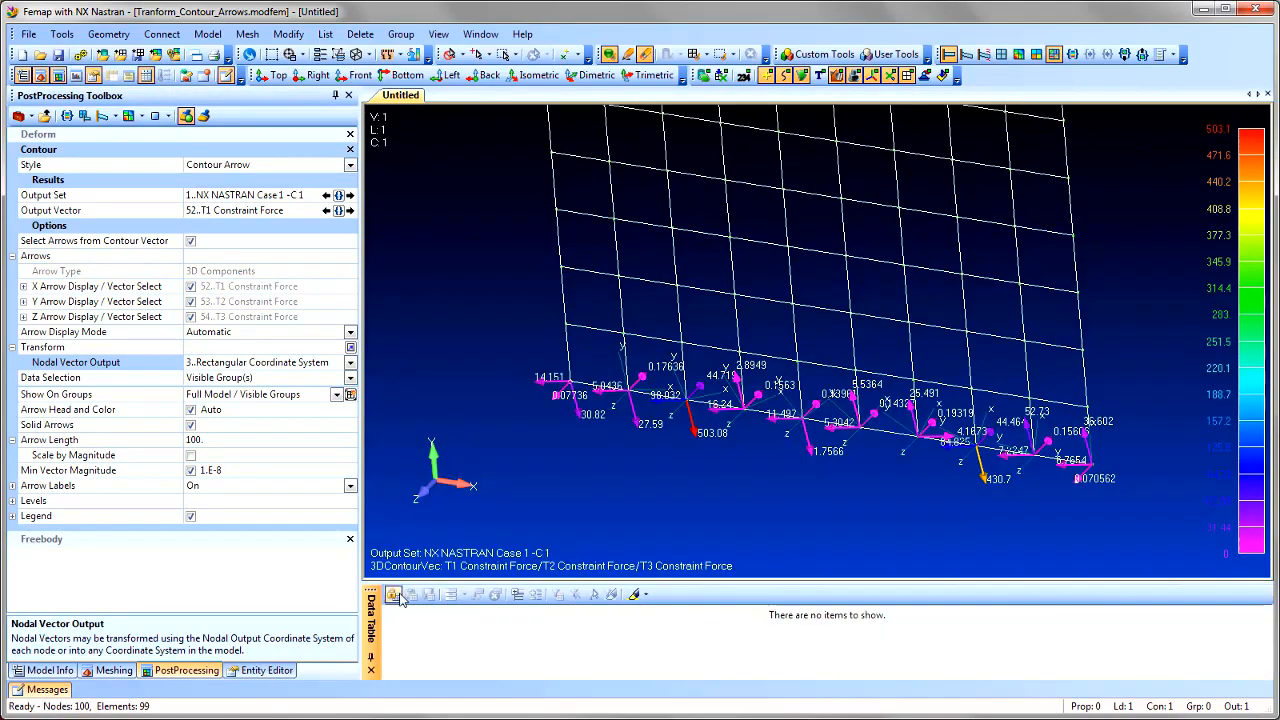
click(325, 34)
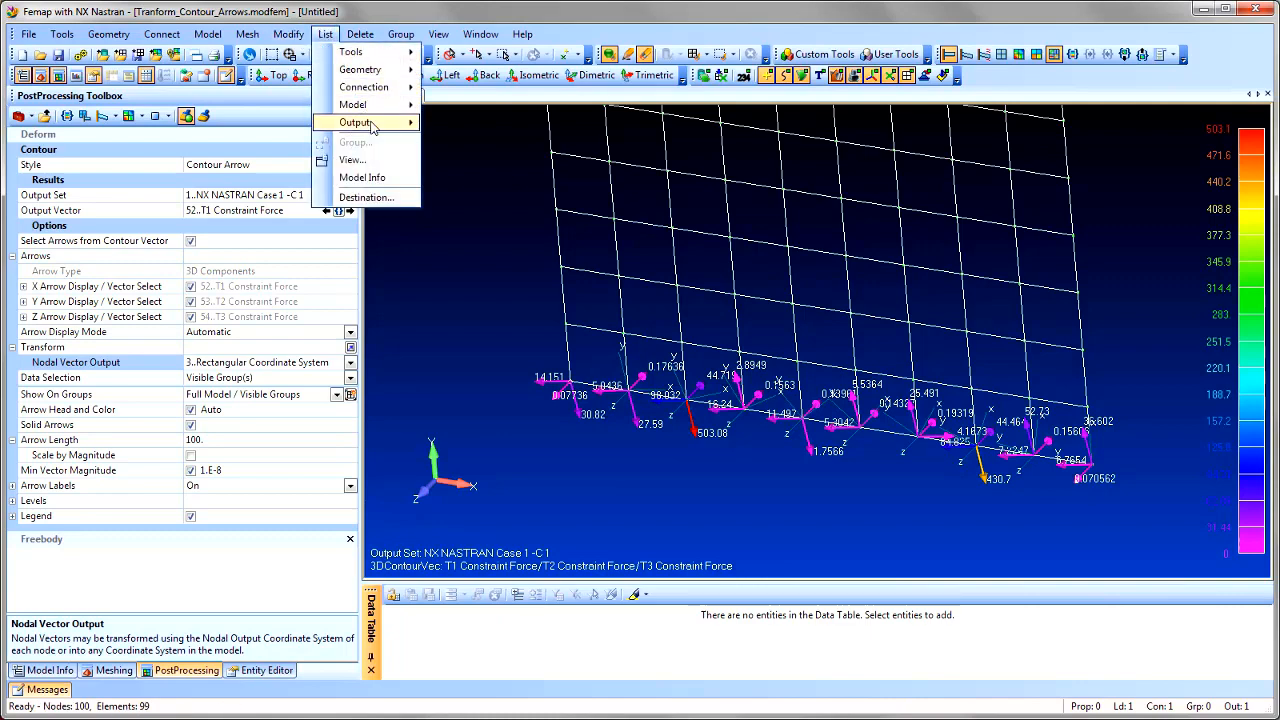
mouse_move(354, 122)
click(525, 231)
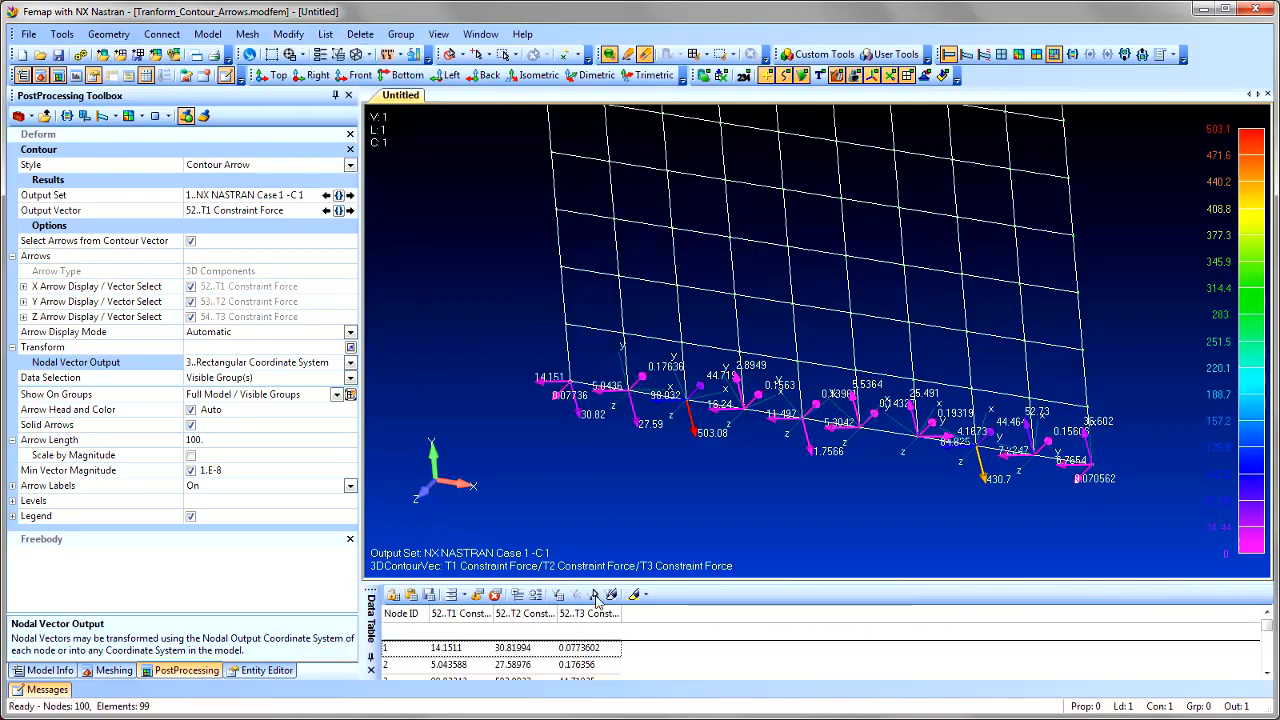
Step: Fit the three constraint force columns to their headings and compare the listed nodal values with the plotted arrows
double_click(493, 613)
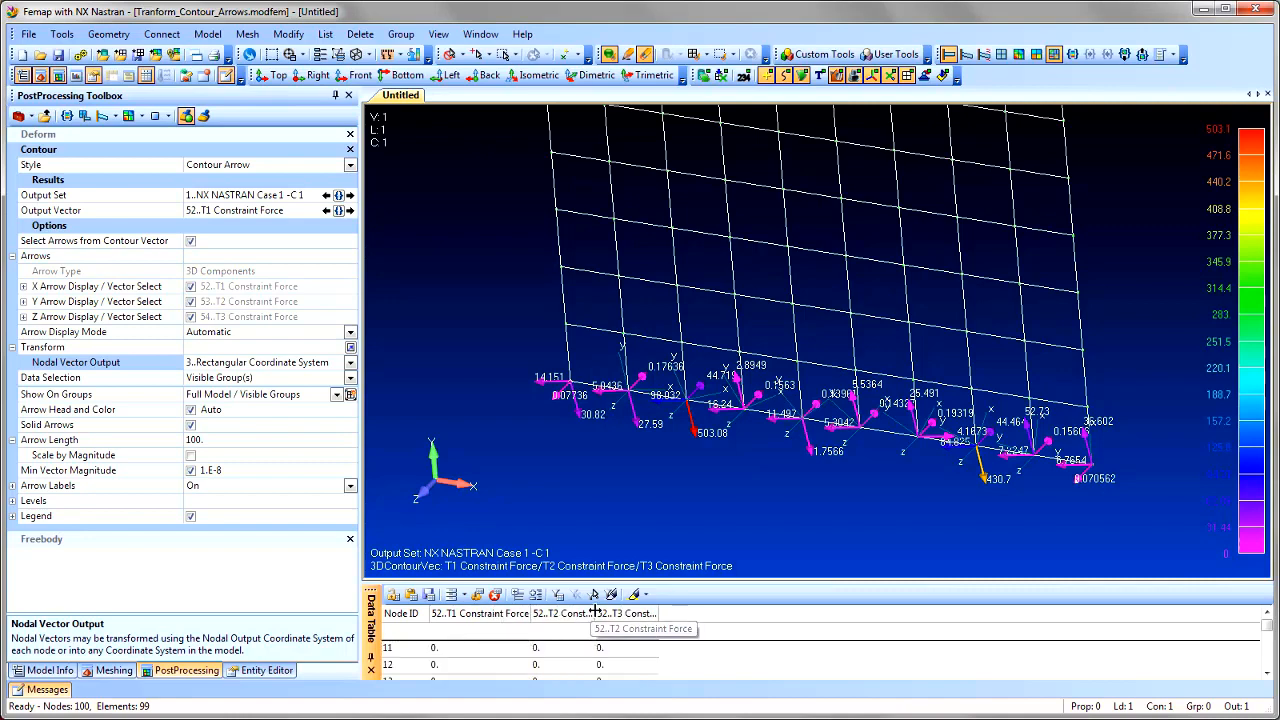
double_click(594, 613)
double_click(700, 613)
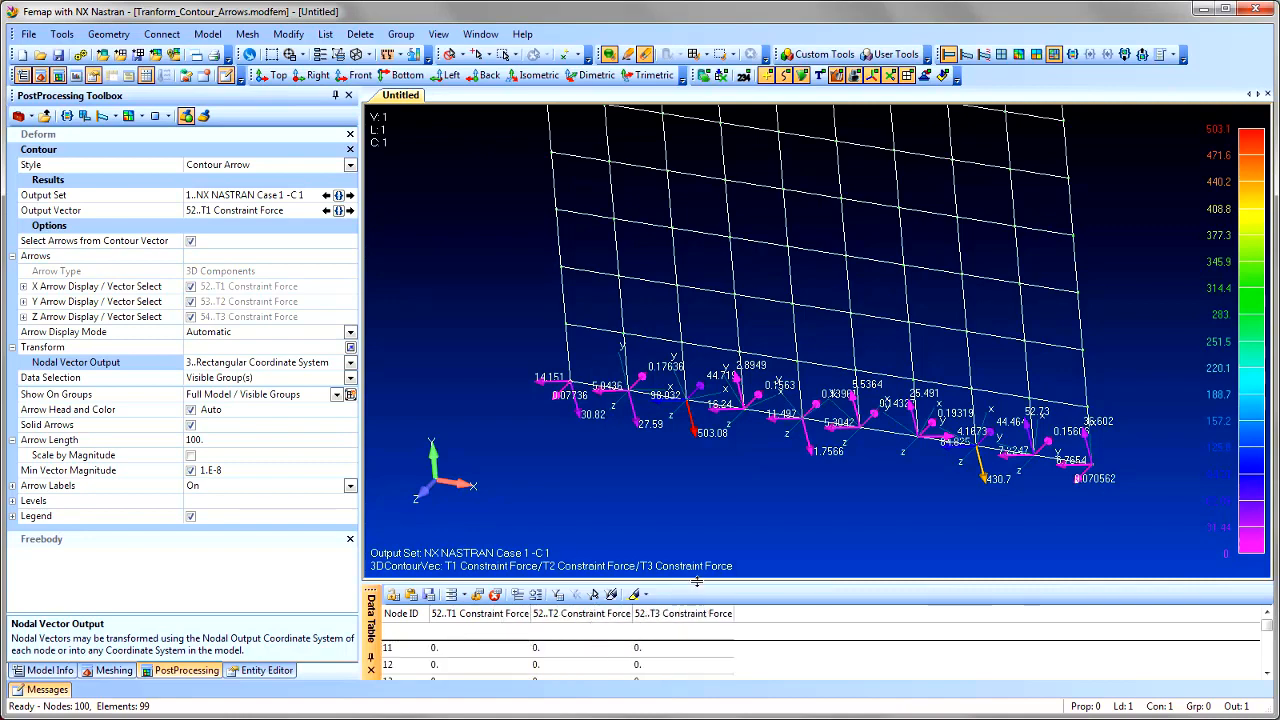
drag(697, 581, 697, 288)
scroll(700, 450, down, 20)
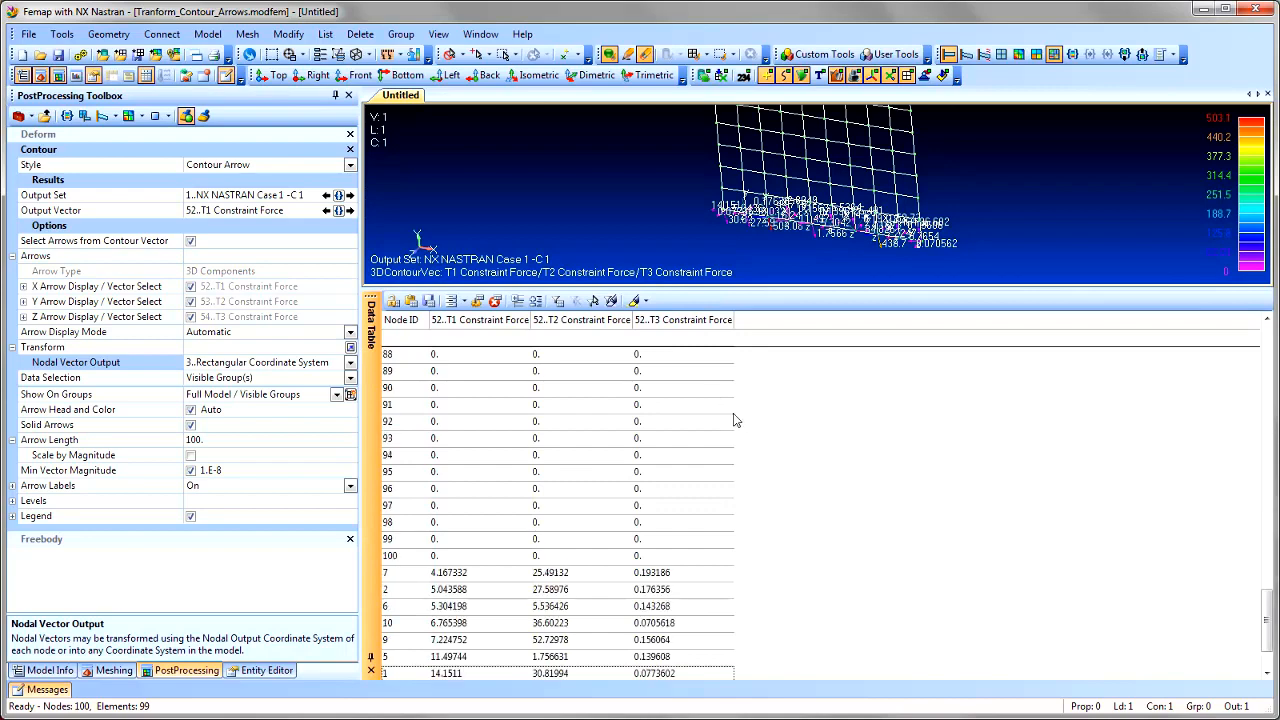
scroll(733, 420, down, 2)
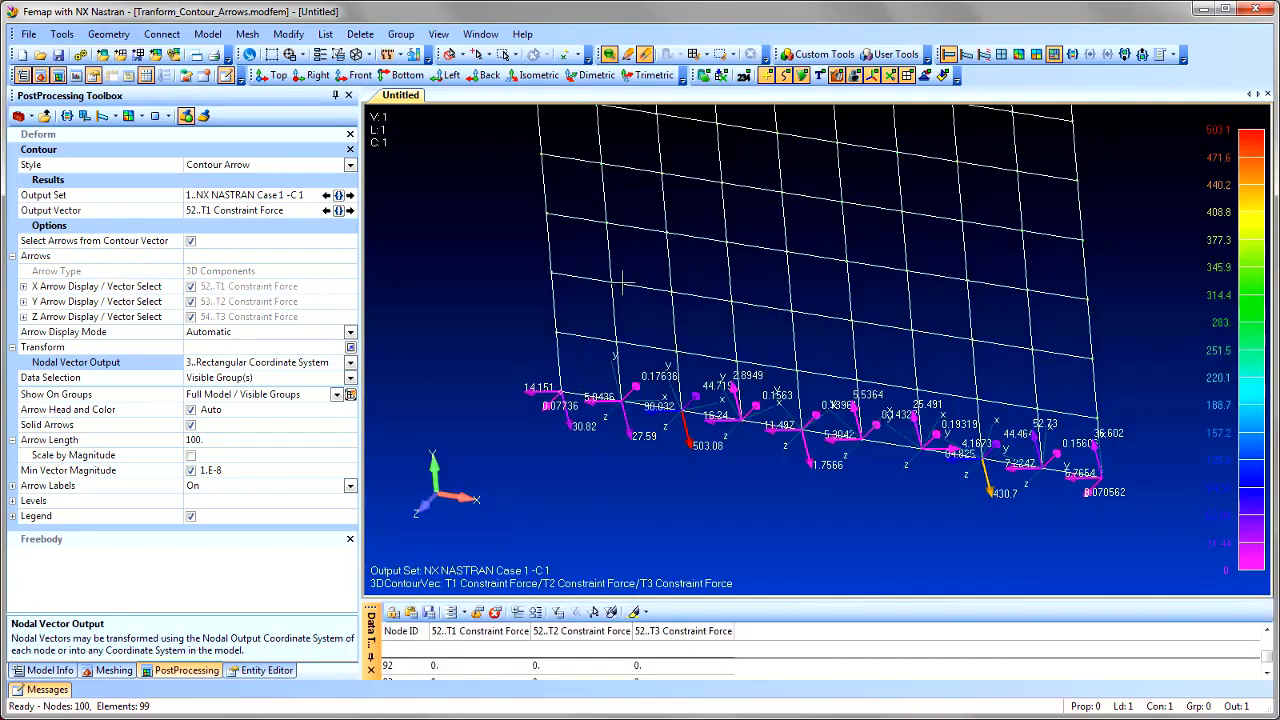
middle_drag(692, 196, 681, 128)
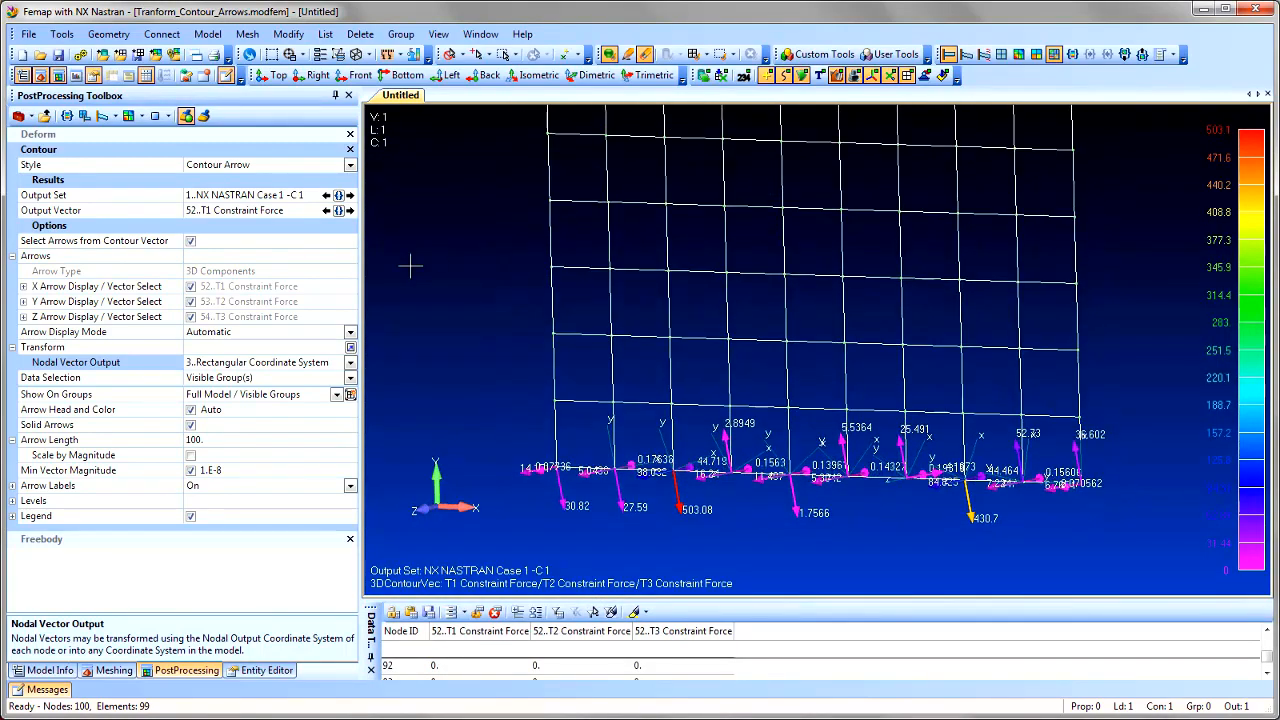
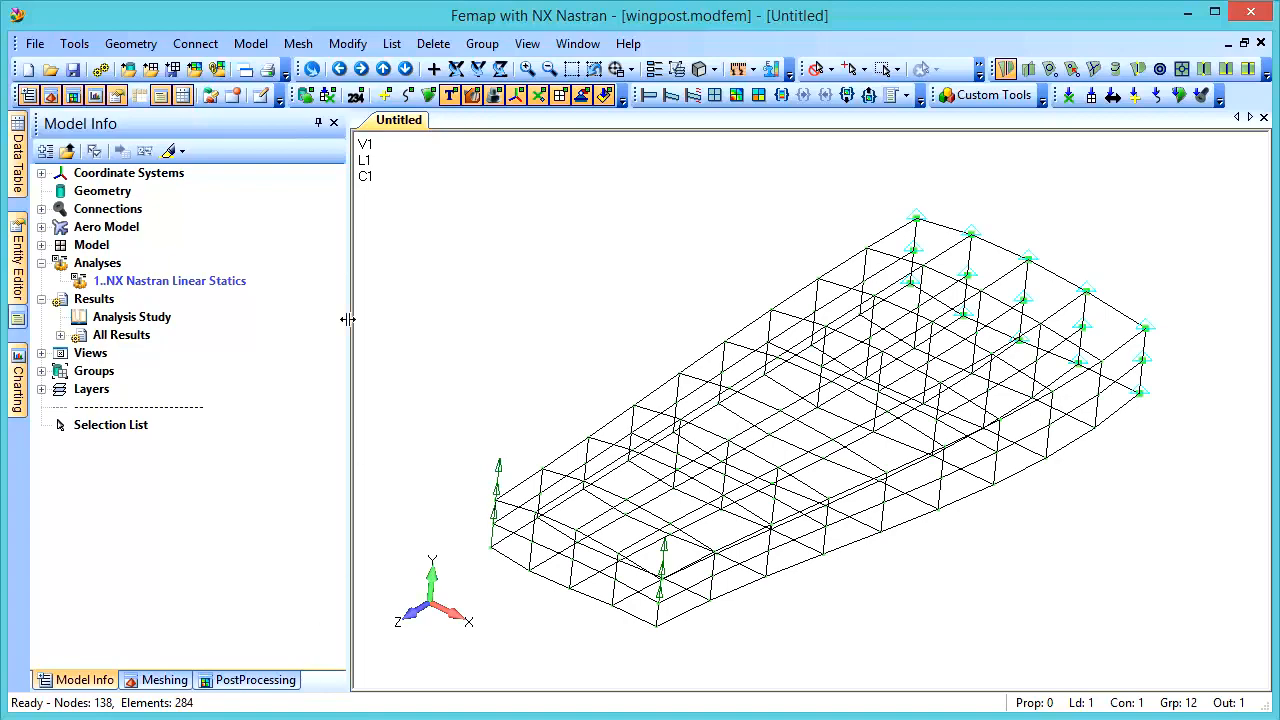
Step: Open the master output requests of the NX Nastran Linear Statics analysis set in the wingpost model
right_click(222, 286)
click(242, 296)
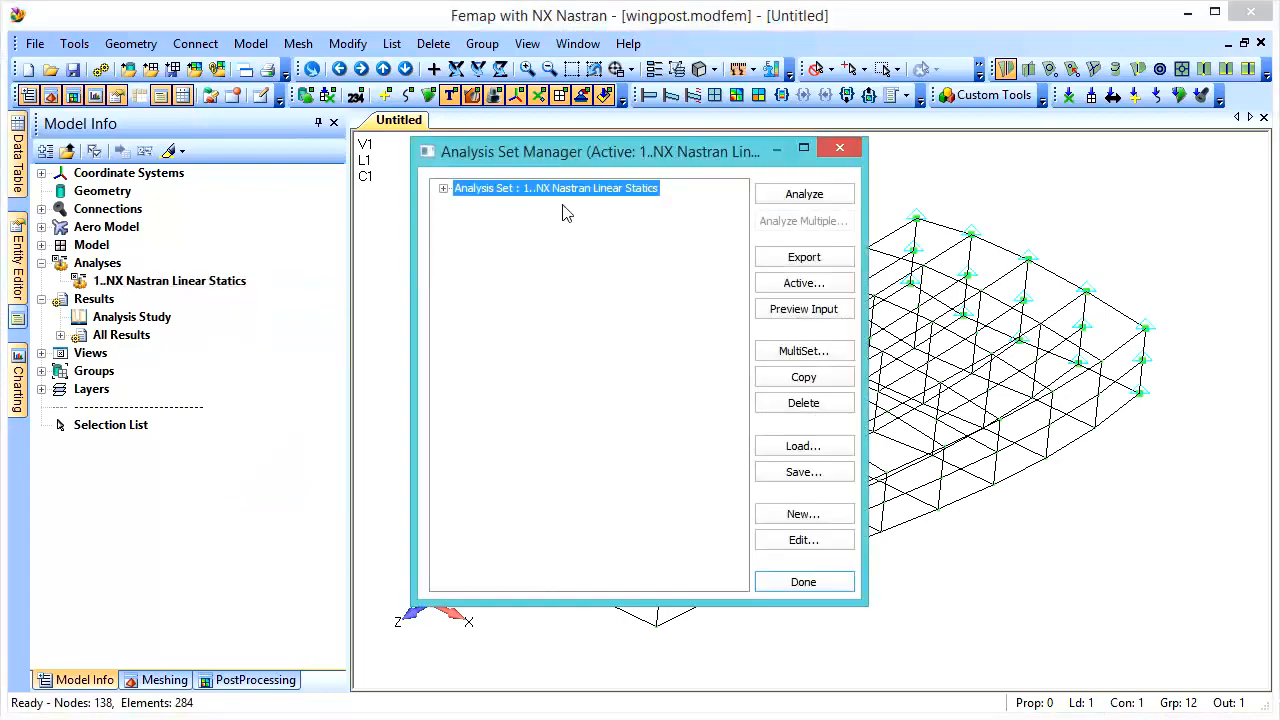
double_click(530, 269)
double_click(533, 348)
click(556, 397)
double_click(556, 397)
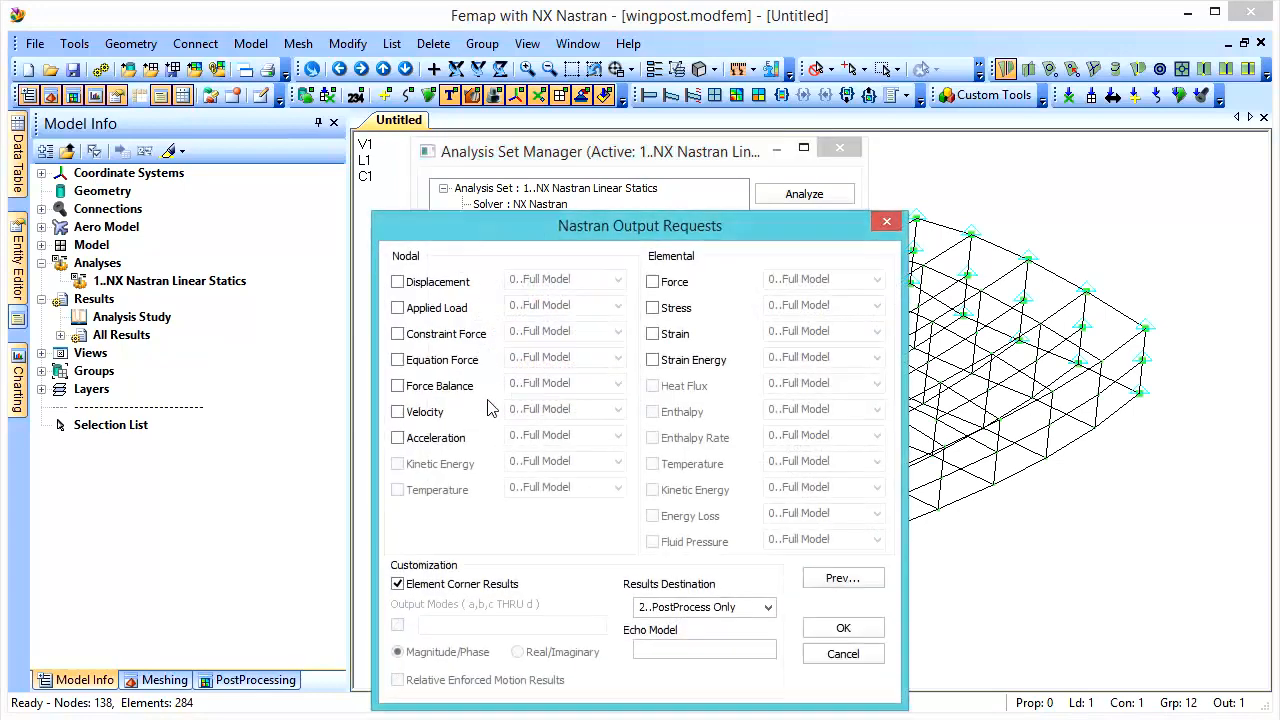
Step: Try requesting nodal Force Balance, Applied Load and Constraint Force output, and discard the changes to the analysis set
click(437, 389)
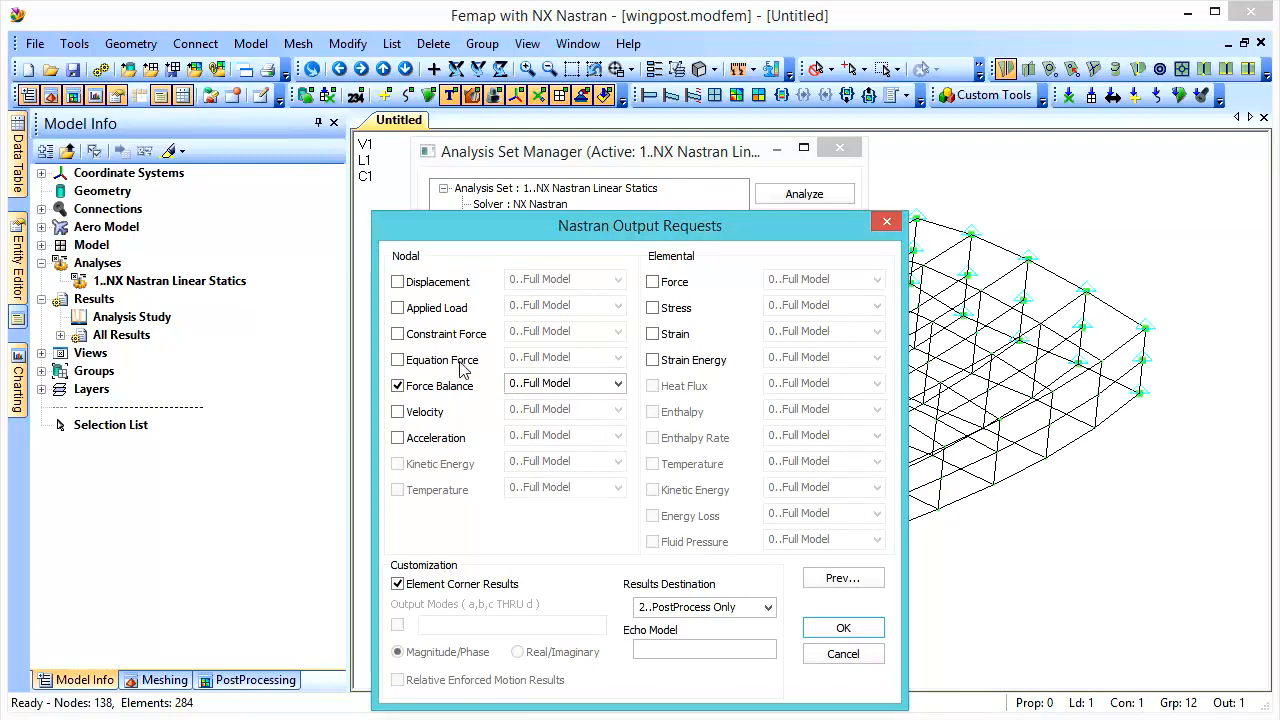
click(437, 310)
click(440, 336)
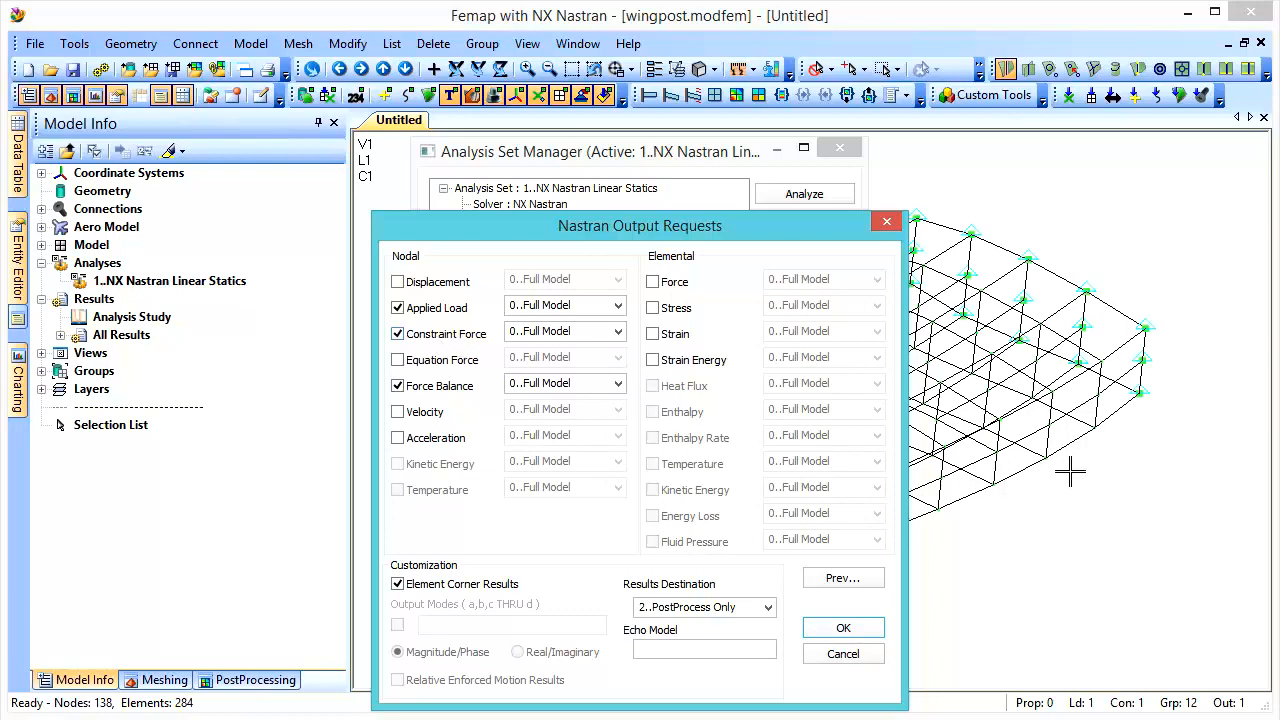
click(846, 663)
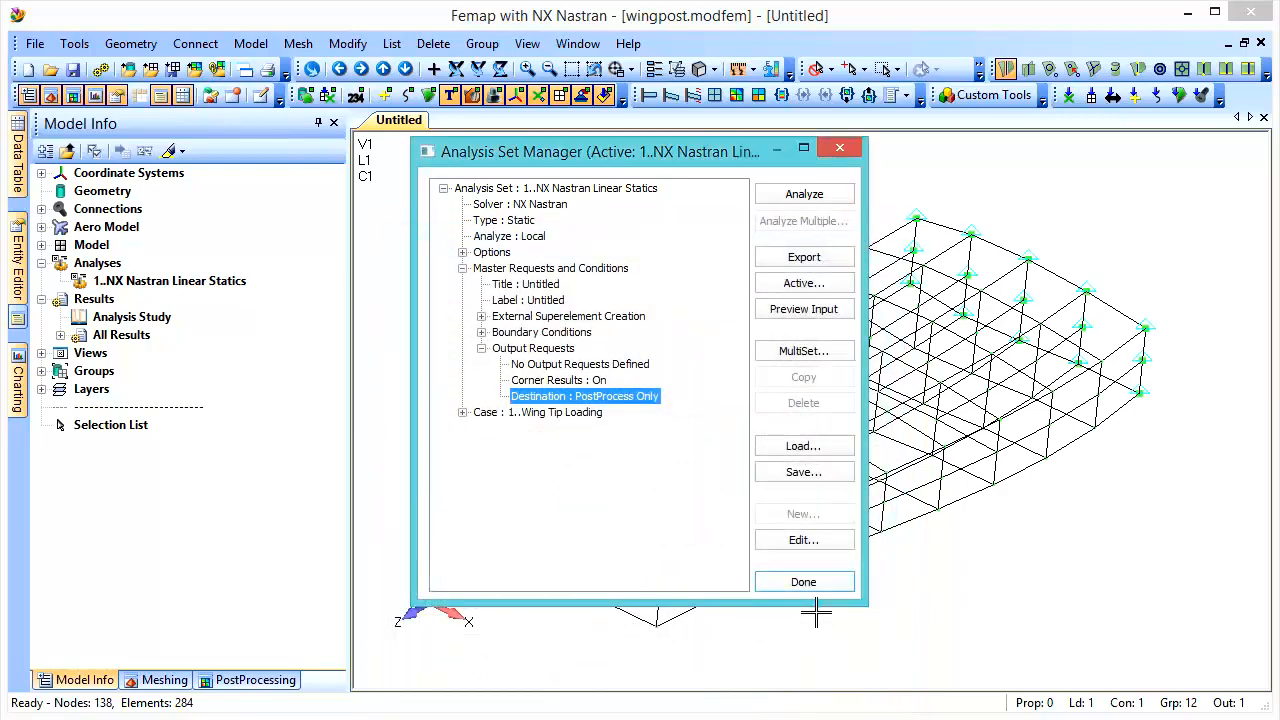
click(810, 580)
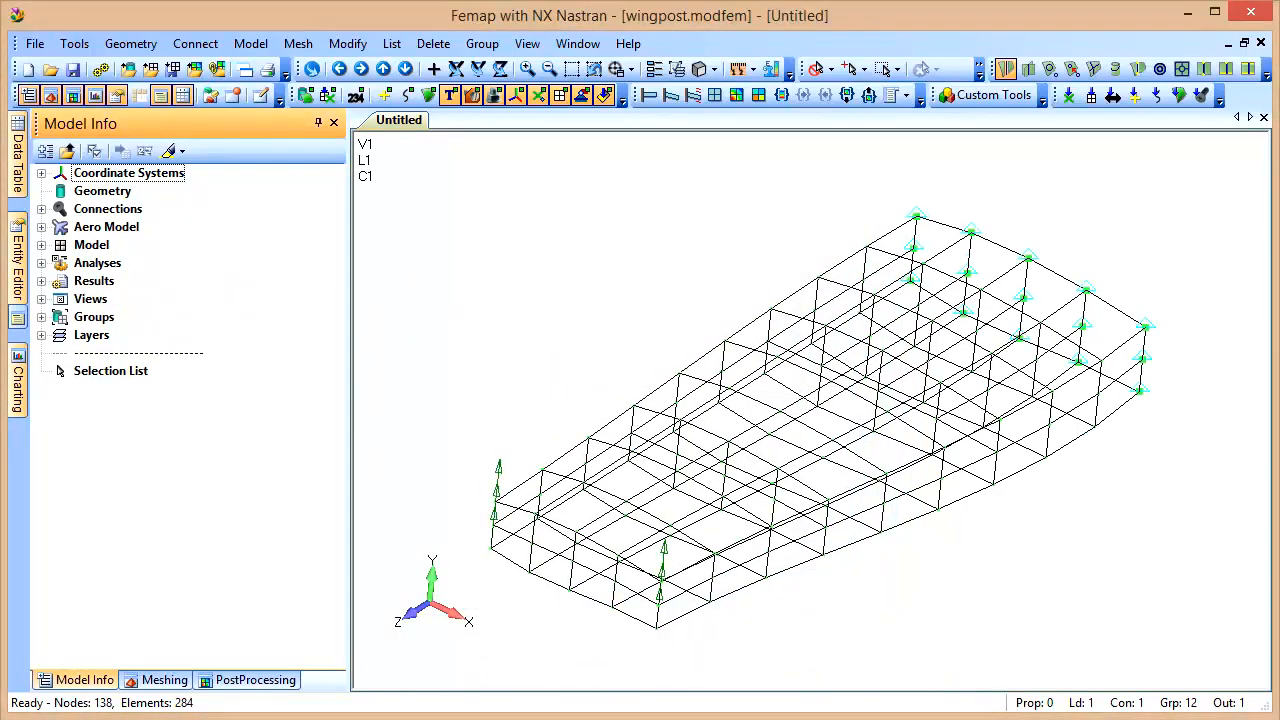
Step: Expand the Freebody settings among the postprocessing tools
click(255, 680)
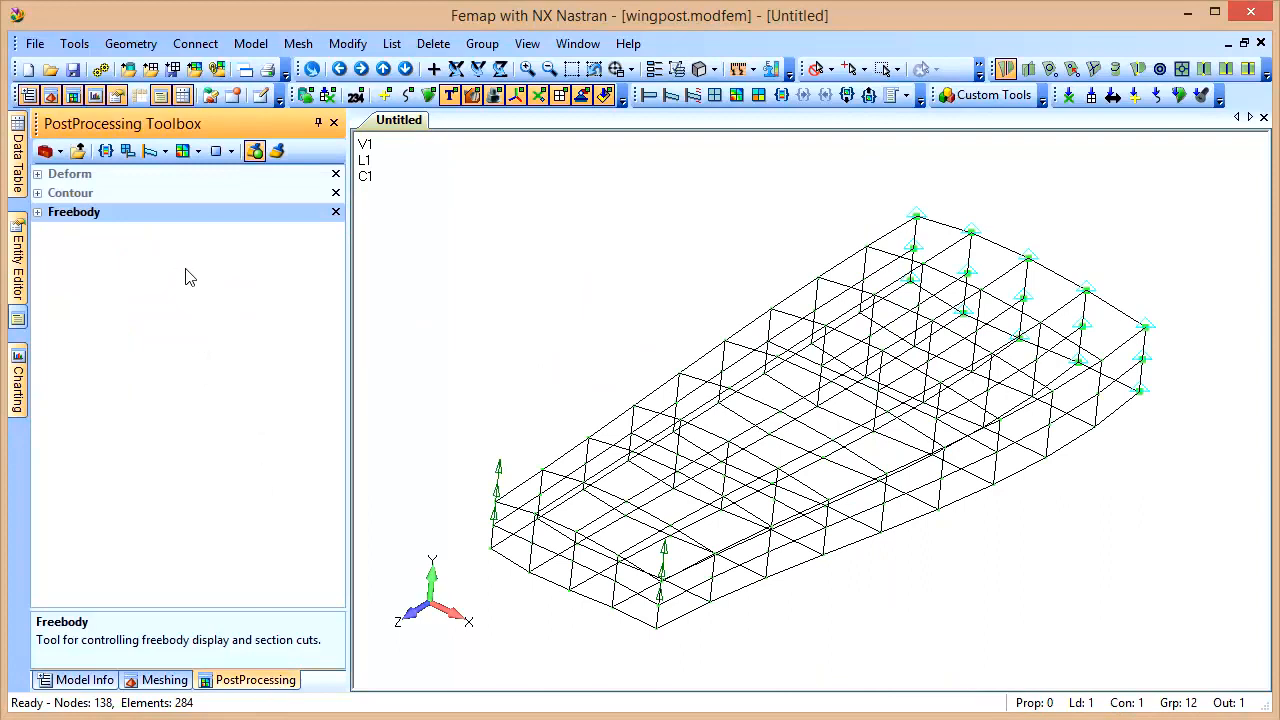
click(169, 213)
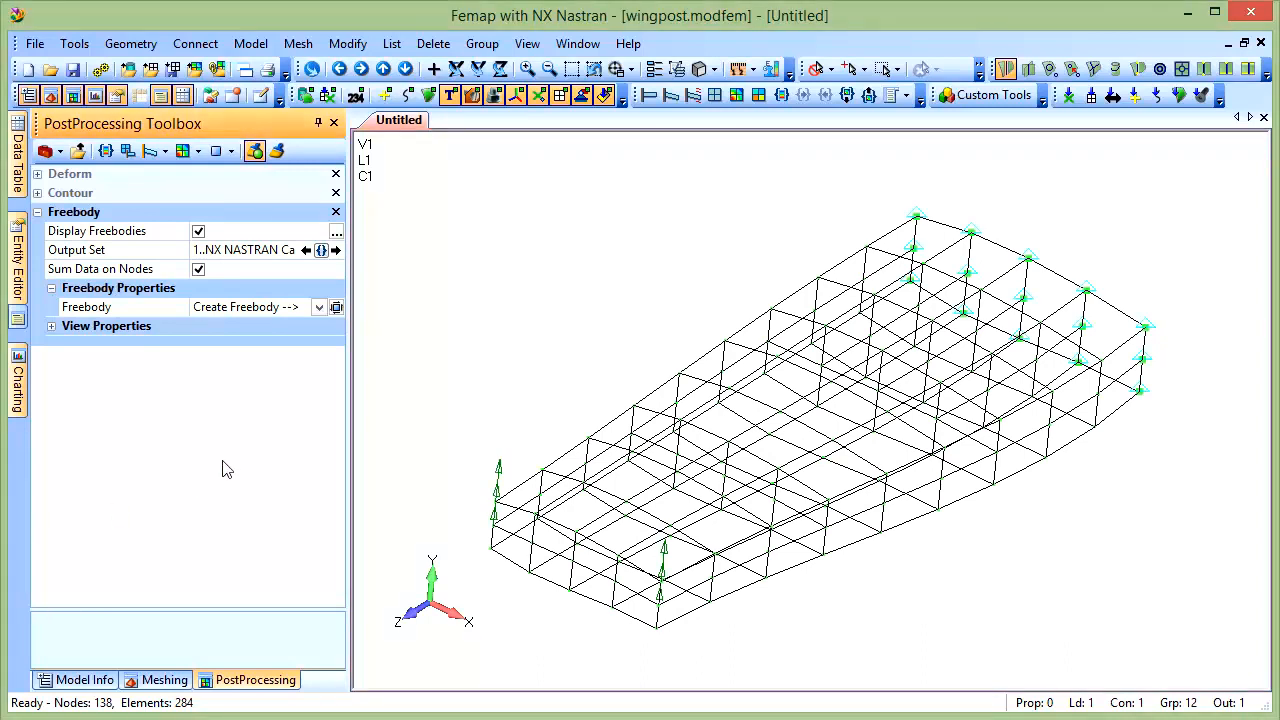
Step: Create a new freebody in Freebody Only mode with the default vector display and contribution settings
click(336, 307)
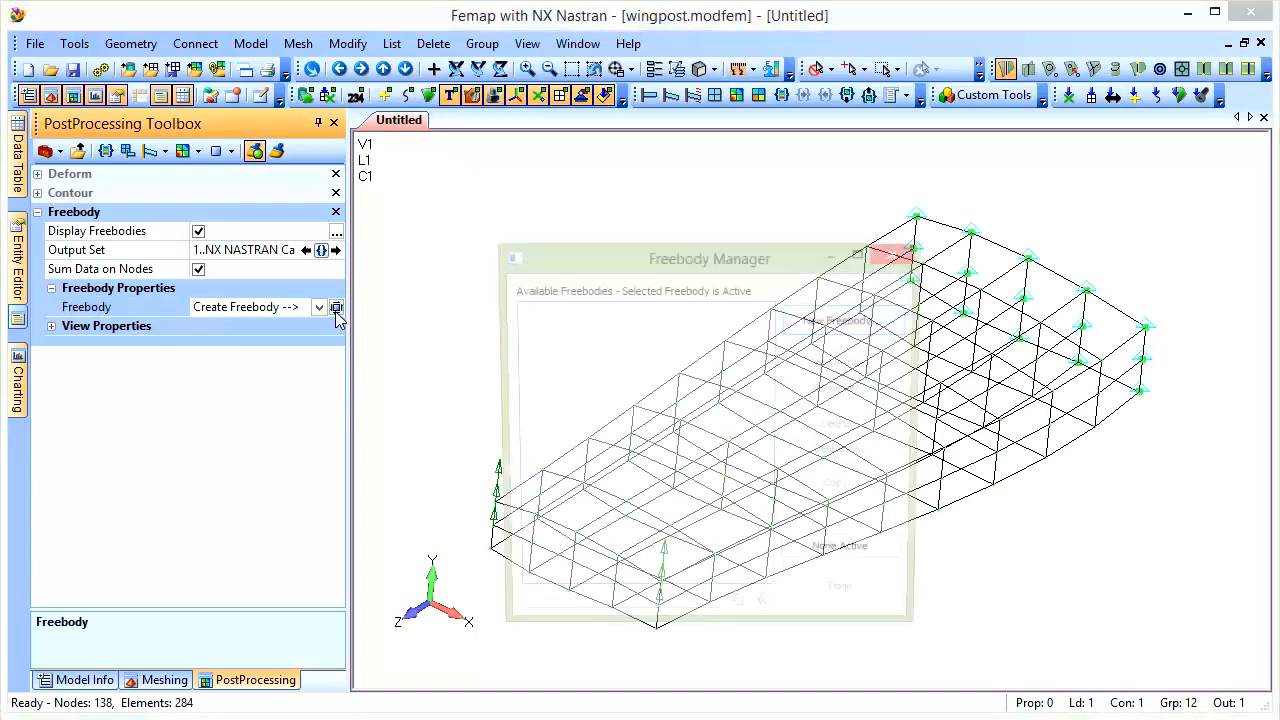
click(852, 322)
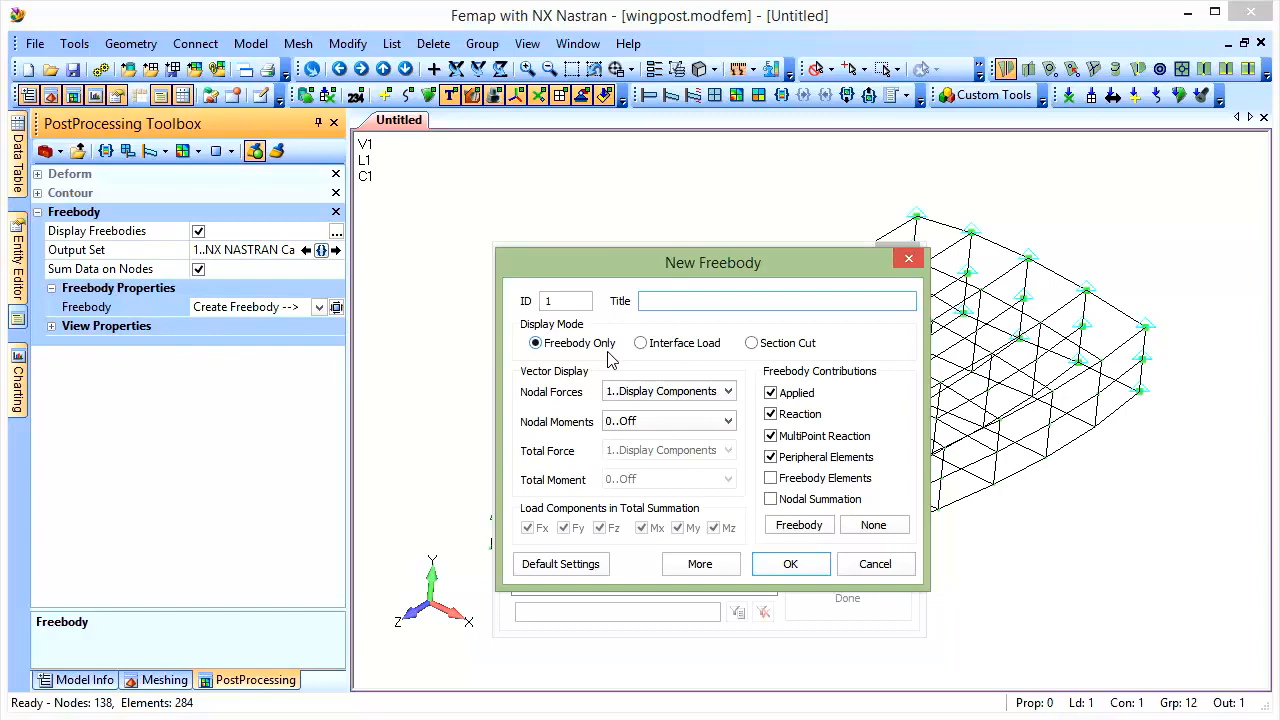
click(812, 564)
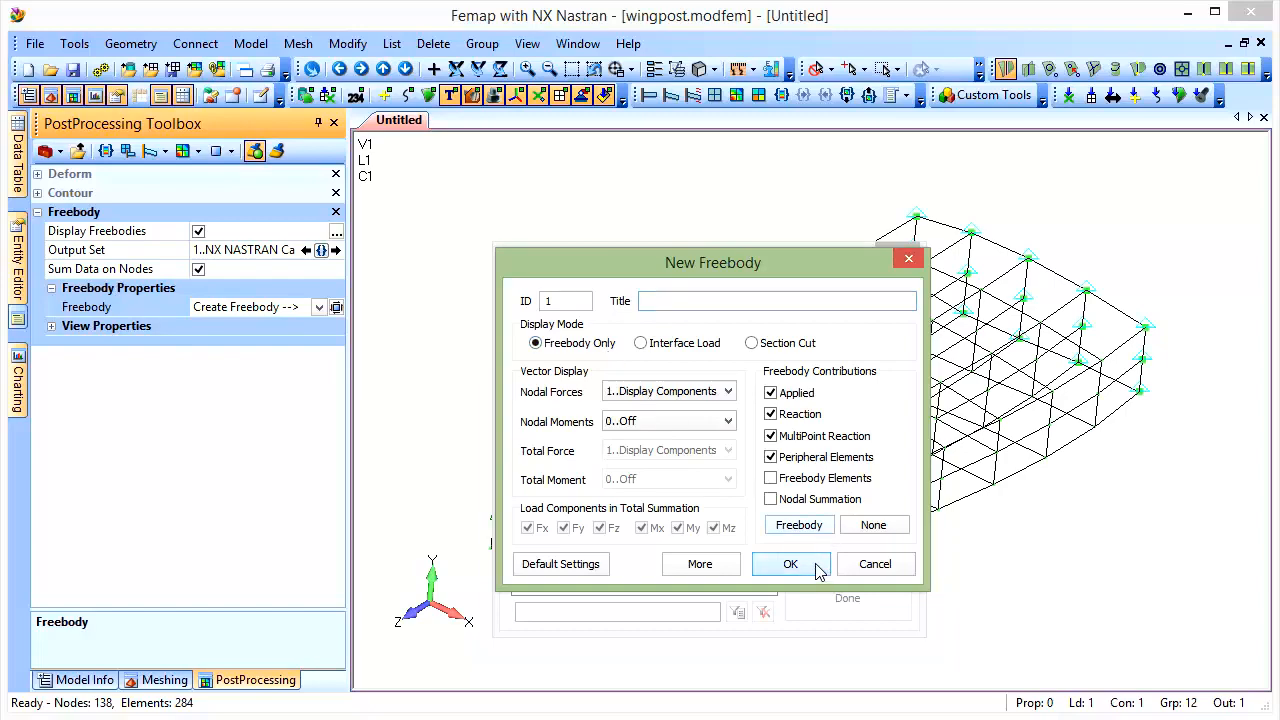
click(838, 610)
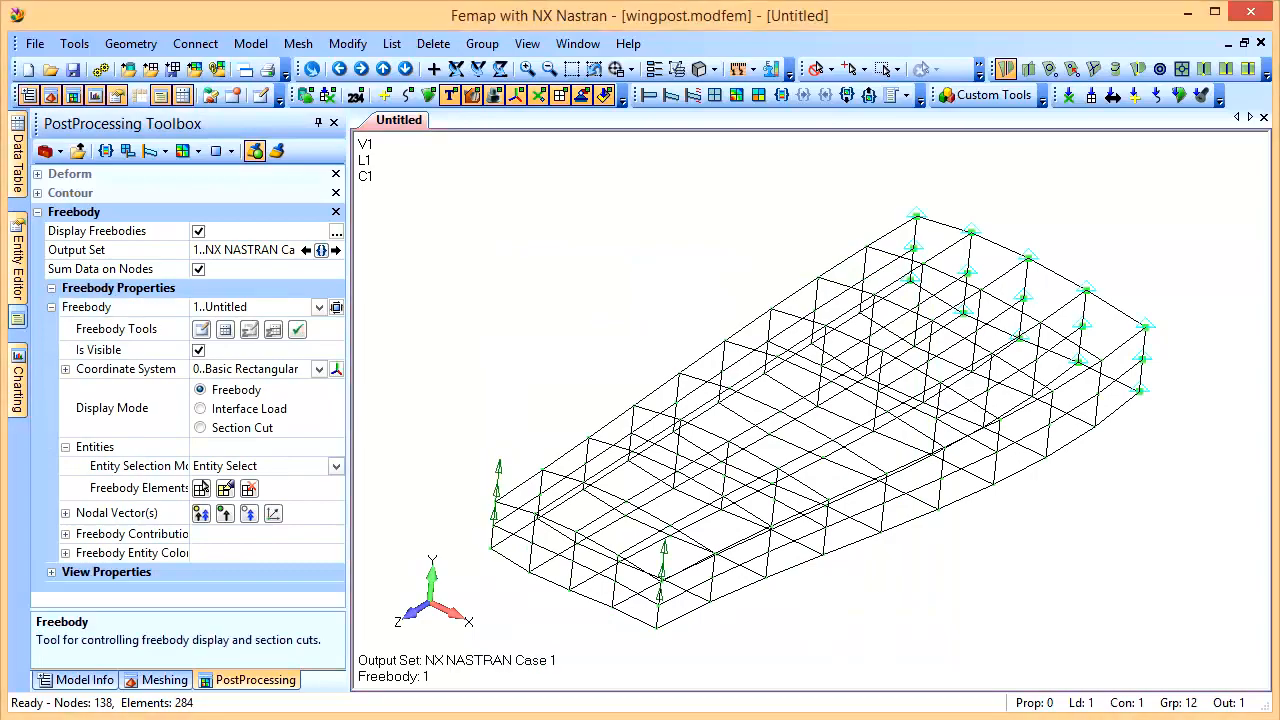
Step: Add all elements of the three middle bays of the wing to the freebody and inspect the resulting force vectors
middle_drag(843, 569, 751, 609)
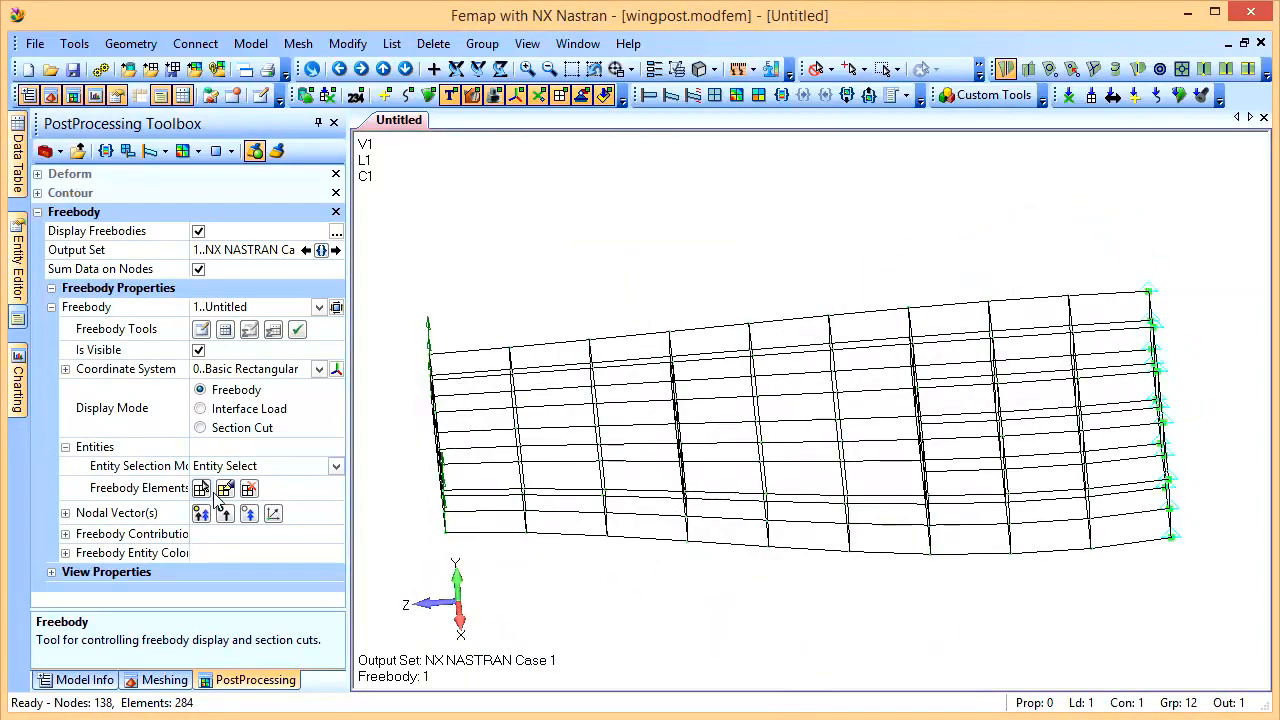
click(201, 488)
drag(697, 282, 912, 576)
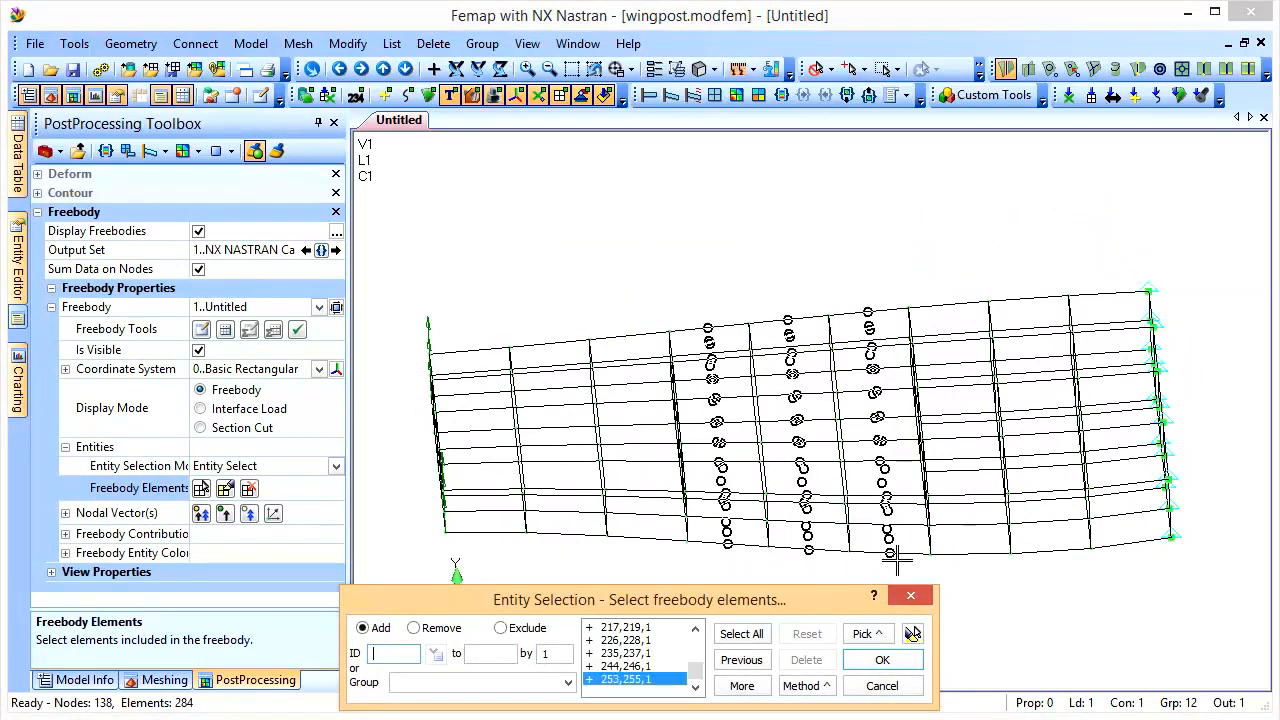
ctrl+middle_drag(933, 513, 898, 502)
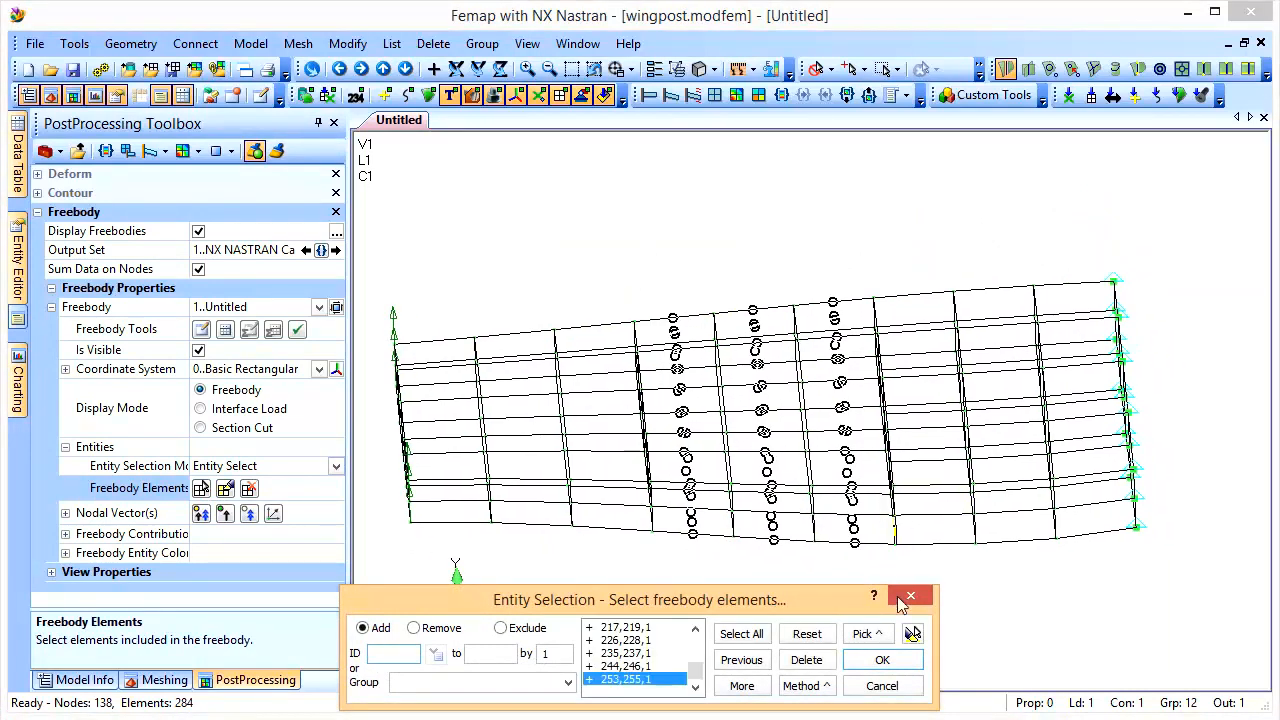
click(890, 662)
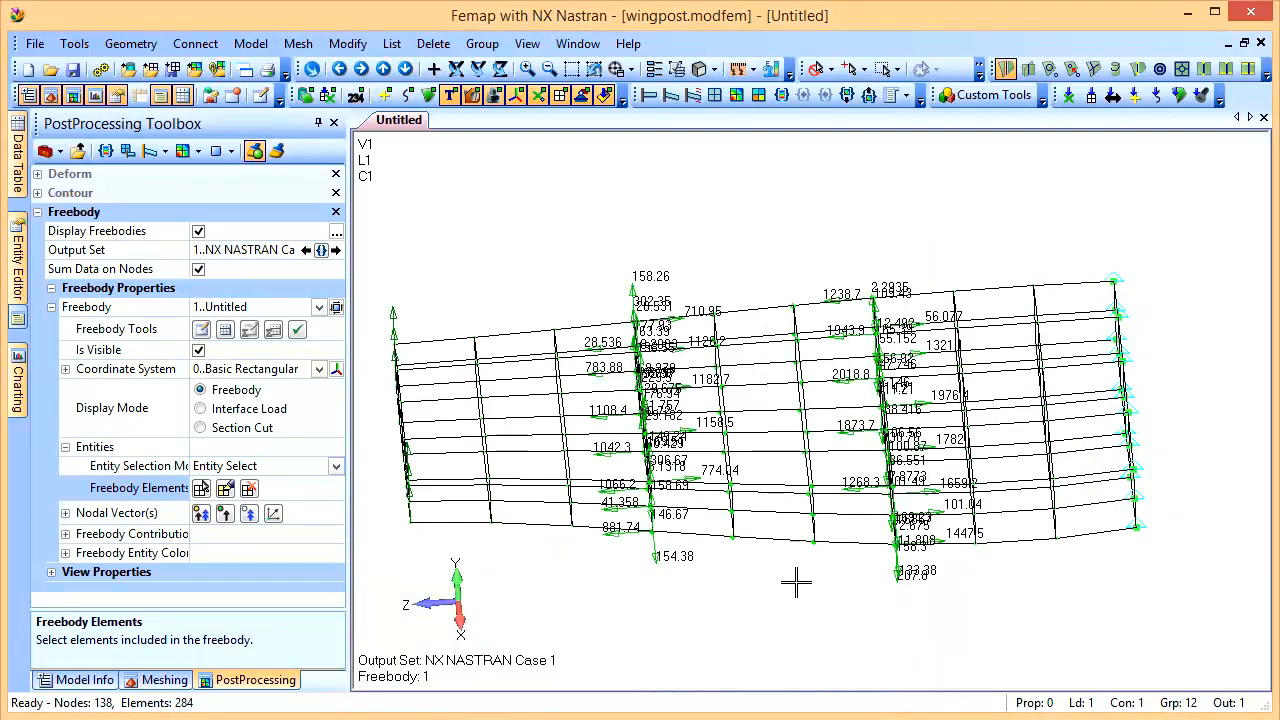
middle_drag(812, 634, 866, 606)
scroll(783, 504, up, 3)
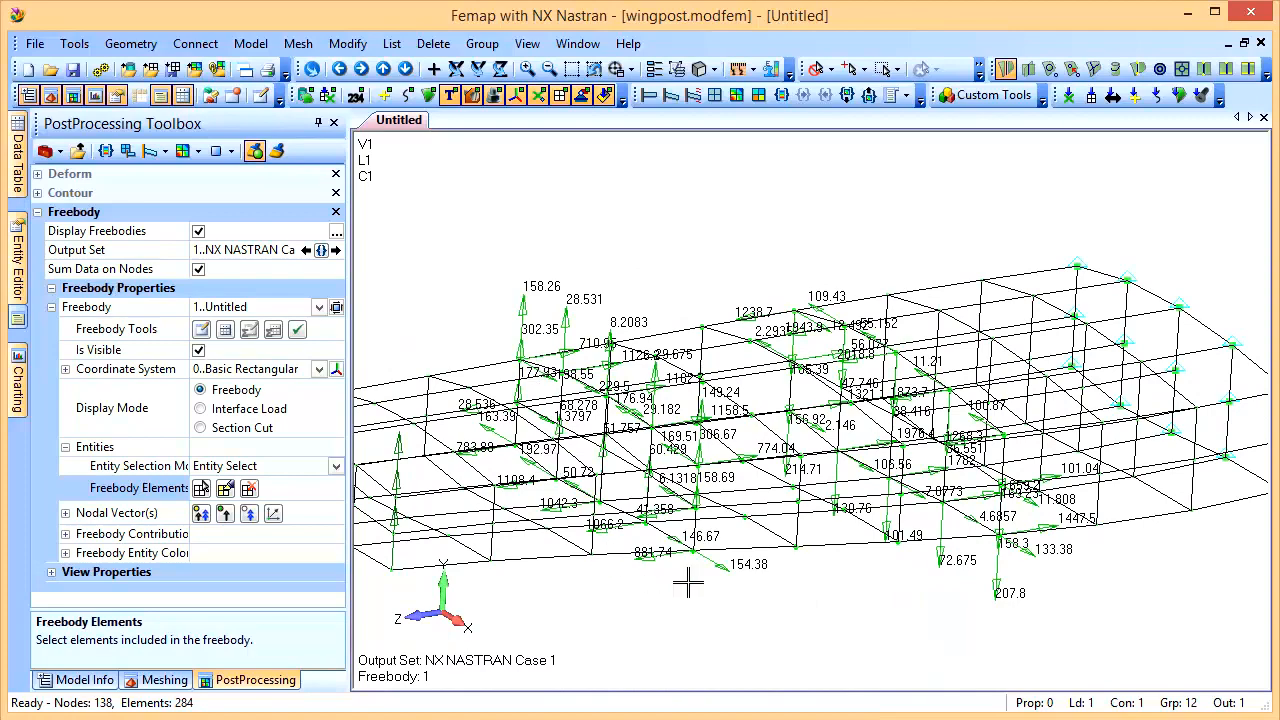
Step: Highlight the selected freebody elements in the model and expand the Freebody Contributions settings for review
click(225, 488)
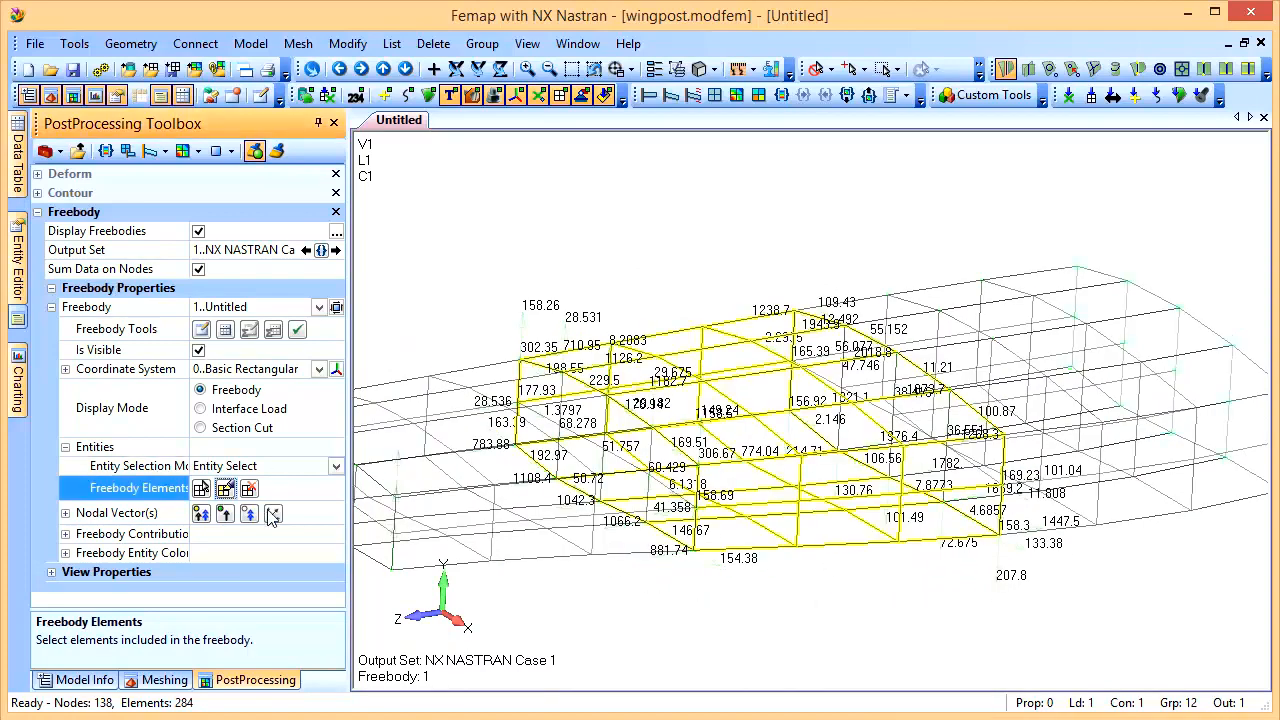
middle_drag(824, 542, 780, 563)
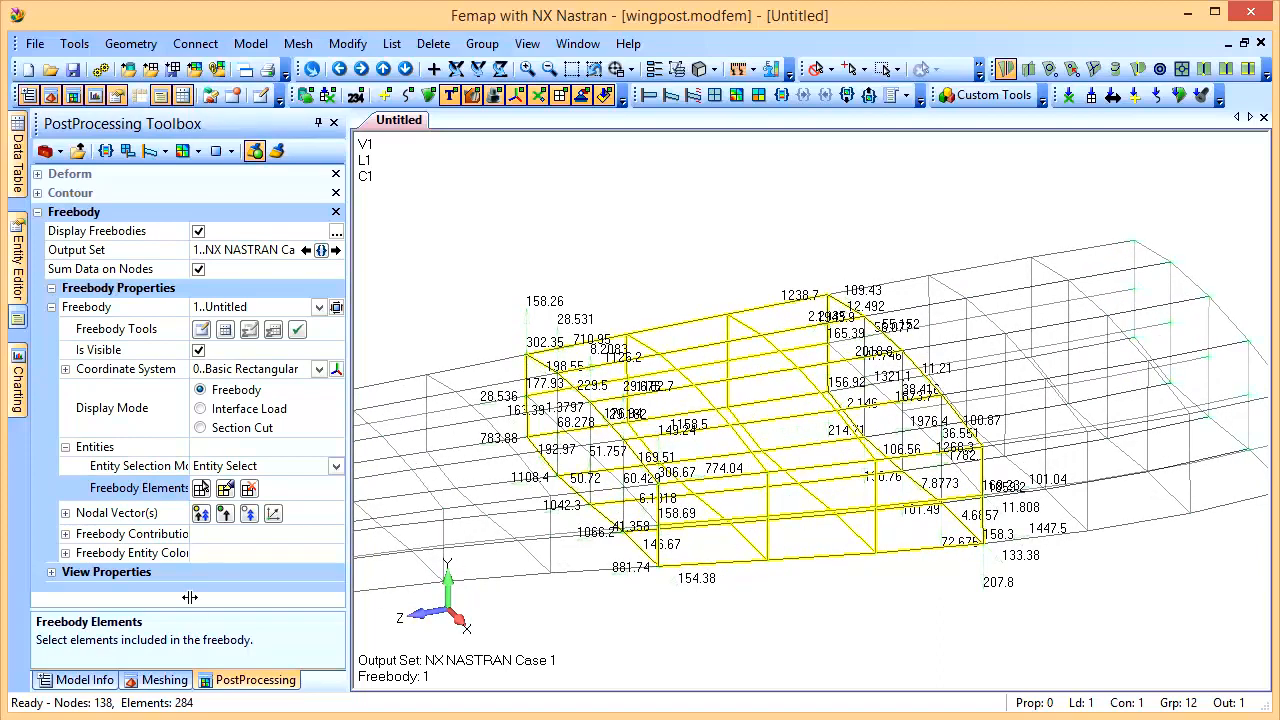
double_click(155, 533)
scroll(159, 494, down, 2)
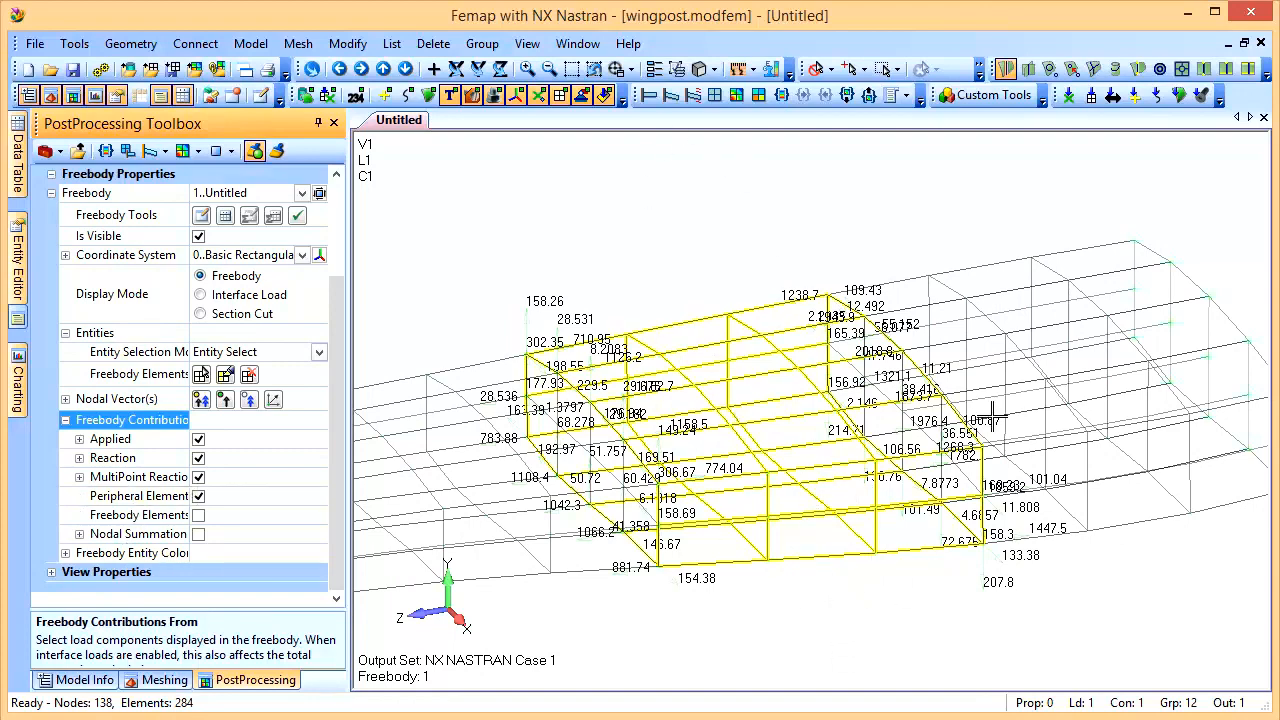
Step: Hide the first freebody and create a second one in Interface Load mode with the remaining settings at their defaults
click(198, 237)
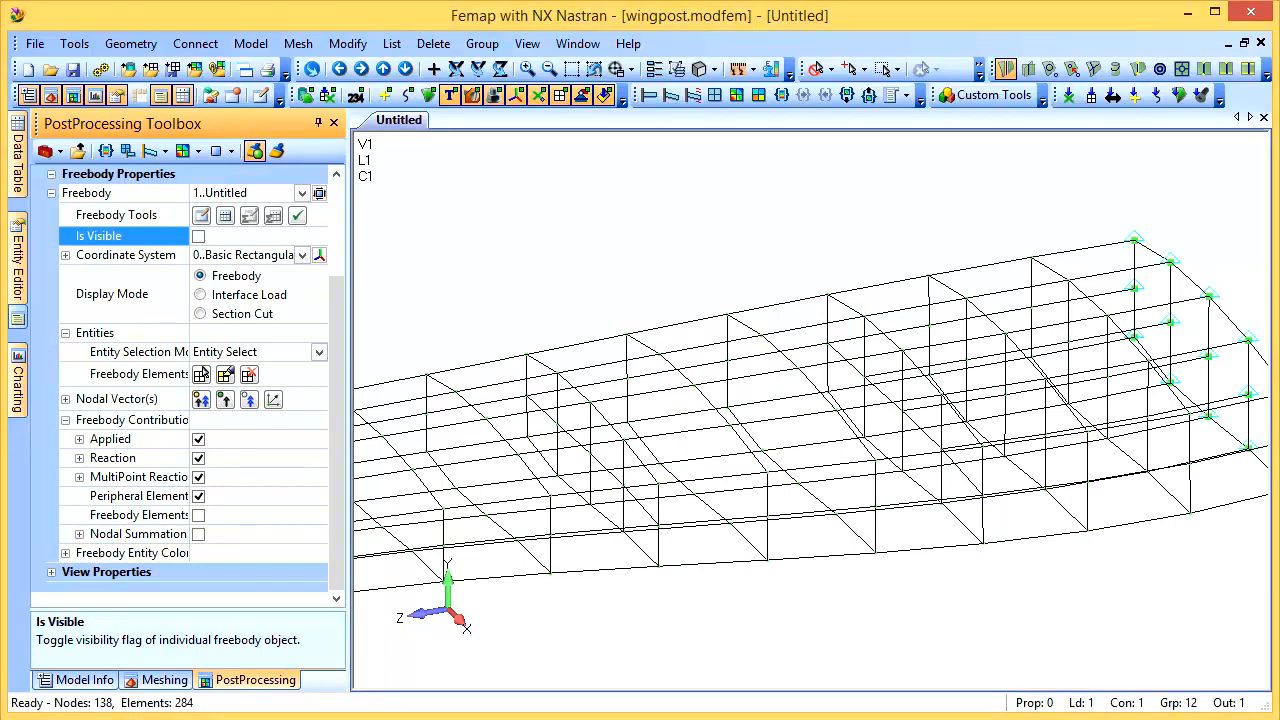
click(320, 193)
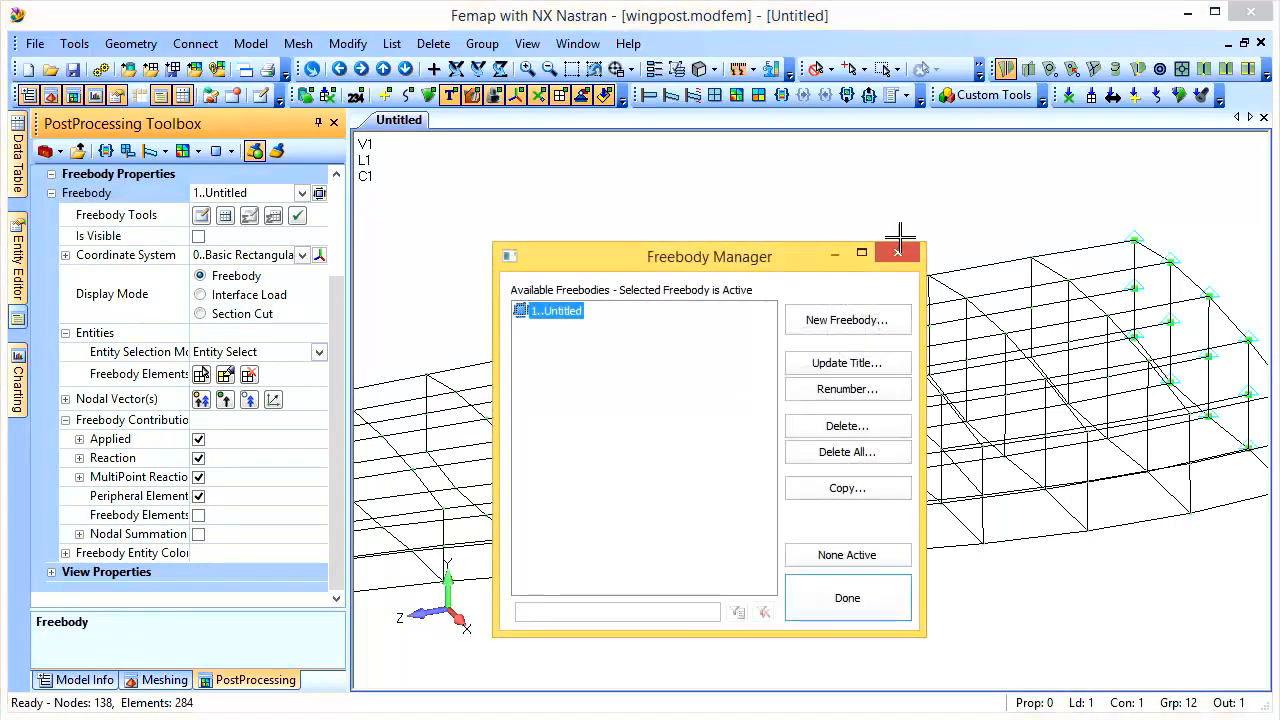
click(885, 326)
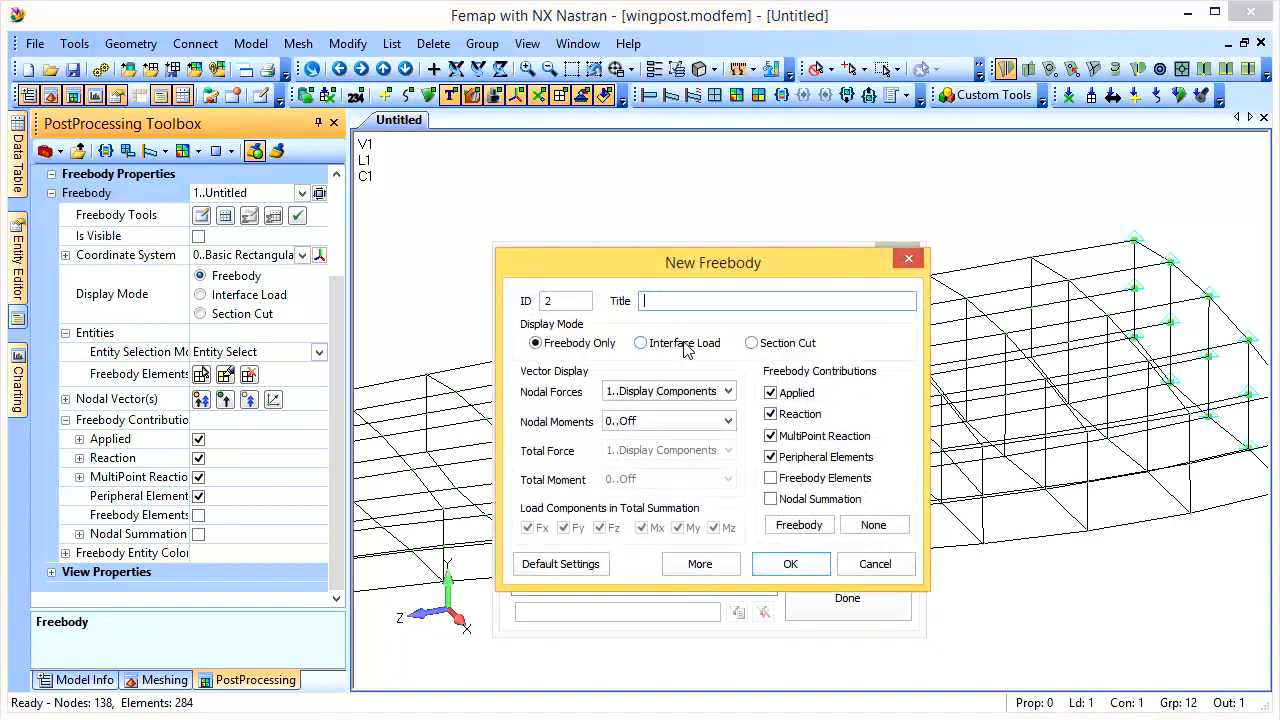
click(686, 346)
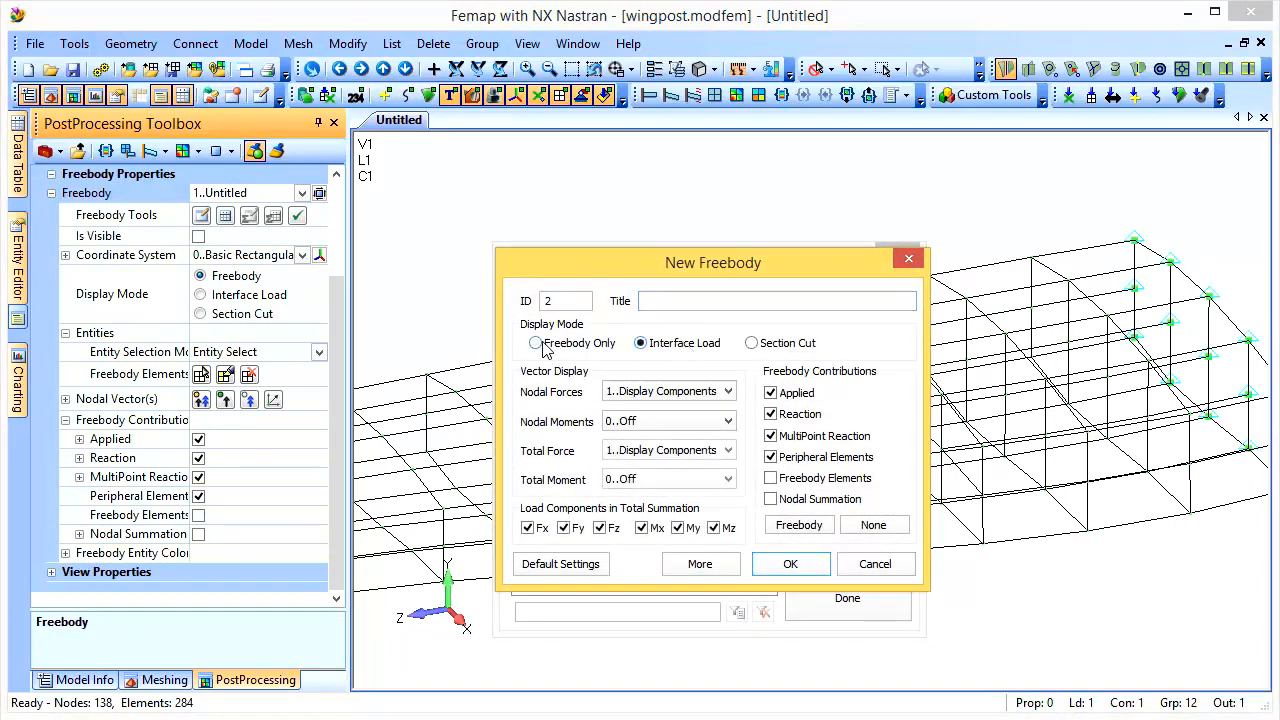
click(790, 564)
click(800, 600)
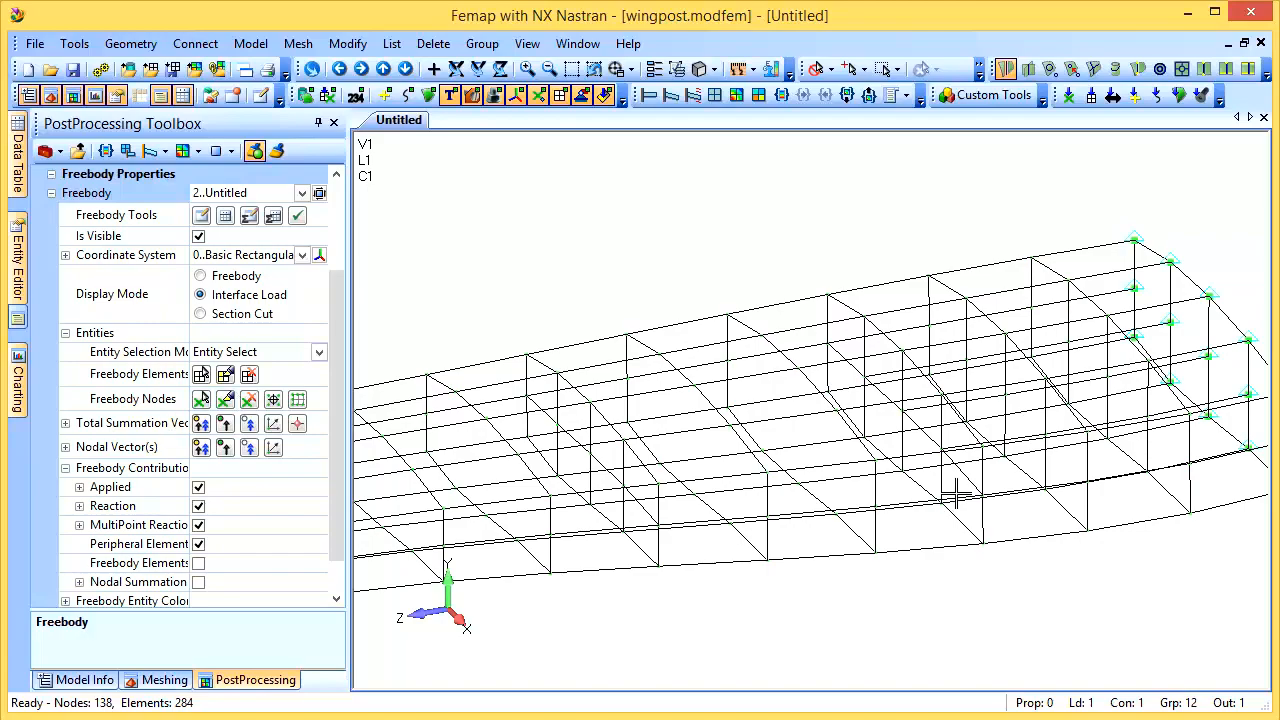
Step: Assign elements 96, 95, 94, 13, 14 and 15 on the wing skin as the interface load's freebody elements
middle_drag(950, 500, 788, 540)
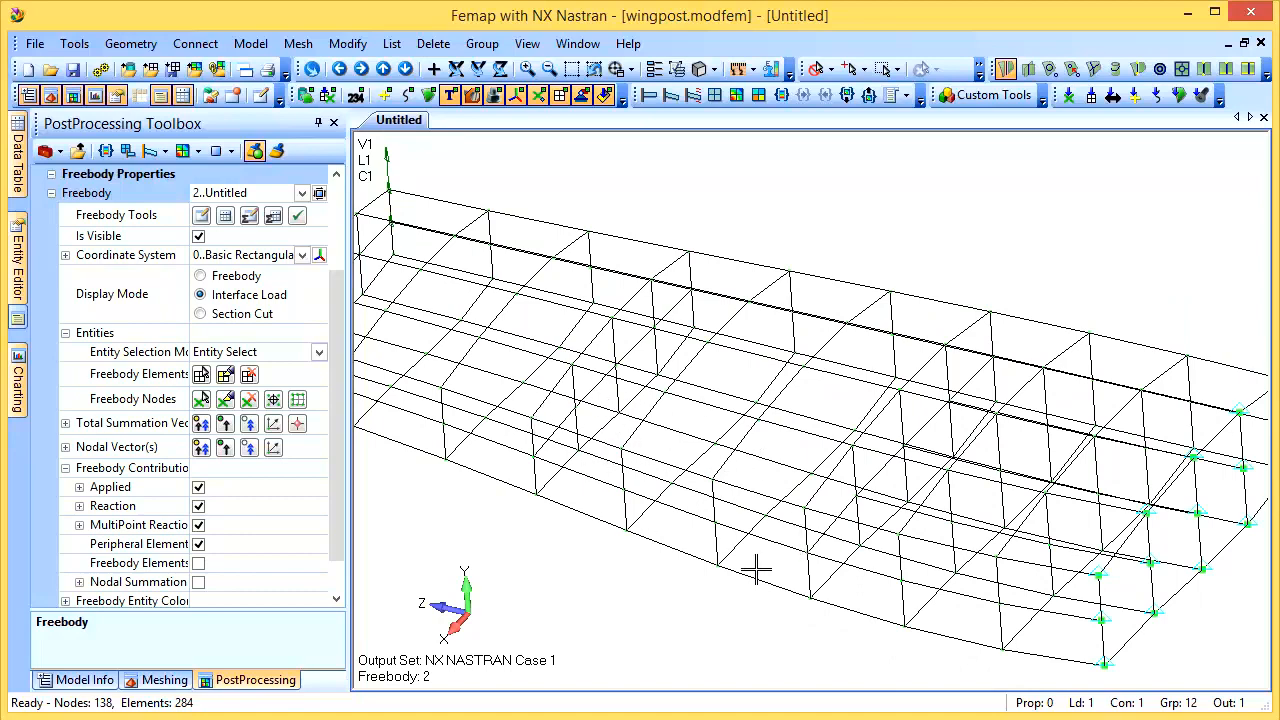
click(201, 374)
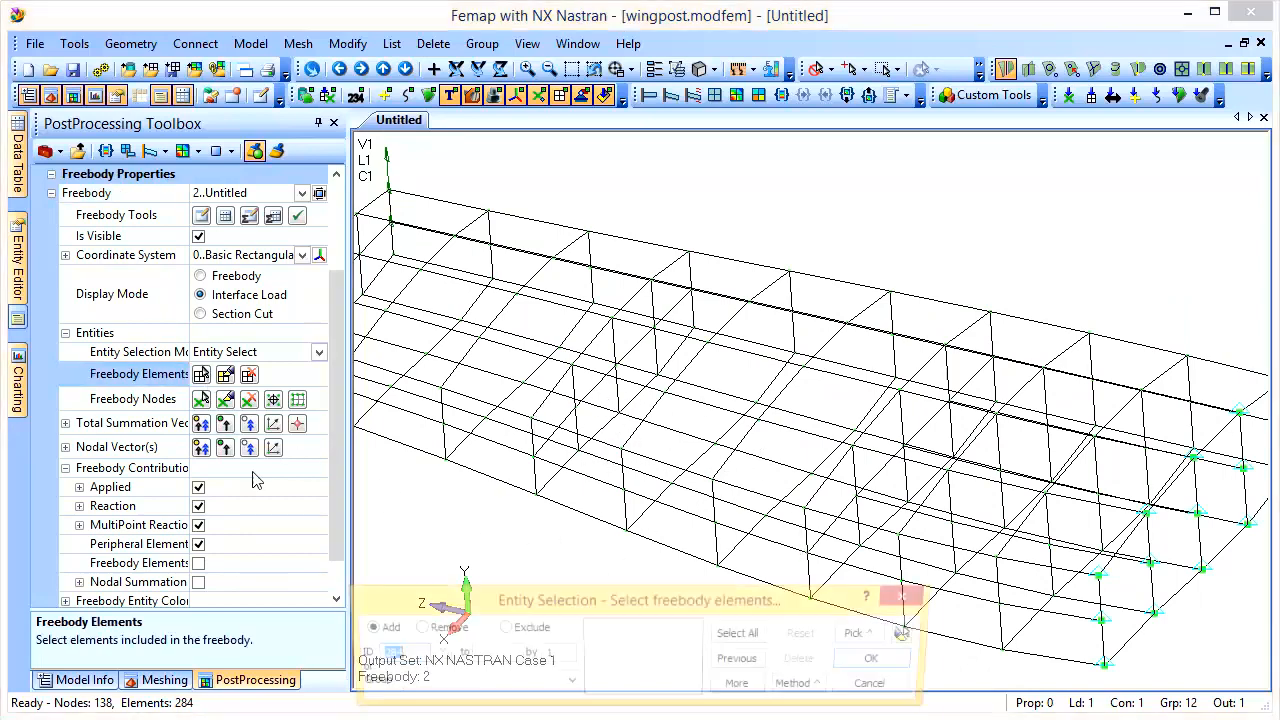
click(591, 400)
click(689, 432)
click(781, 459)
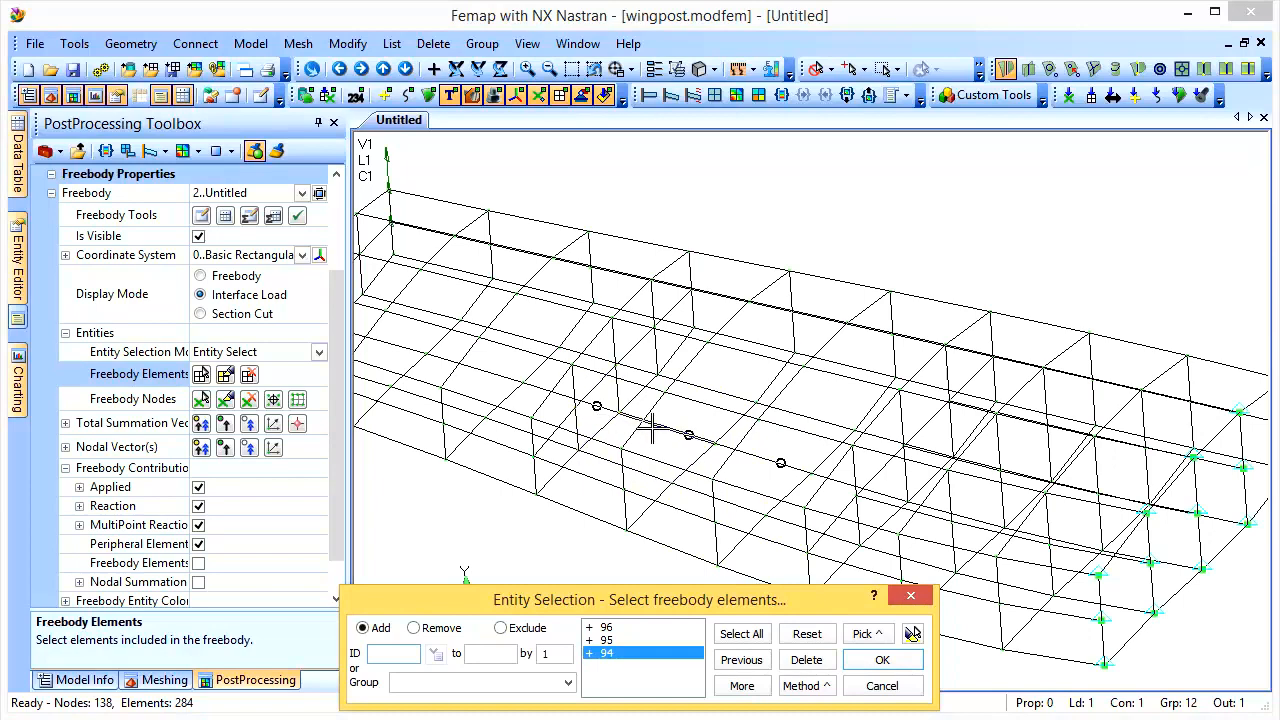
click(575, 432)
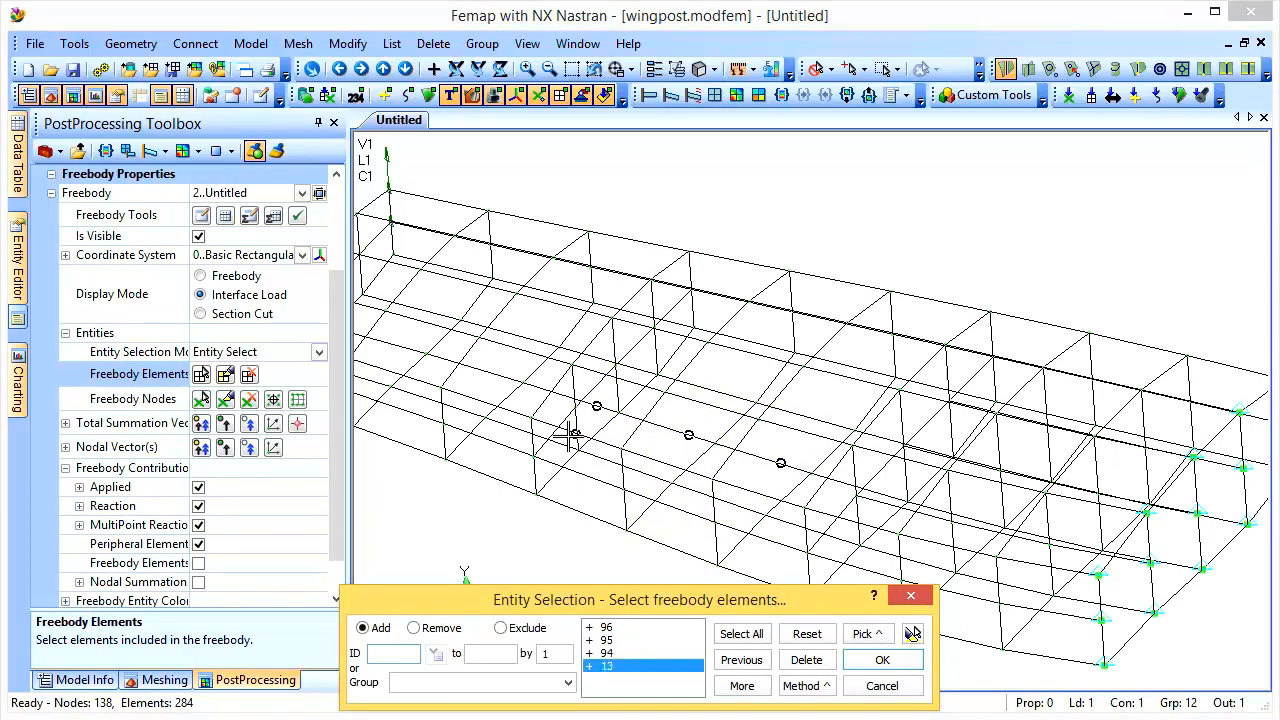
click(677, 458)
click(748, 492)
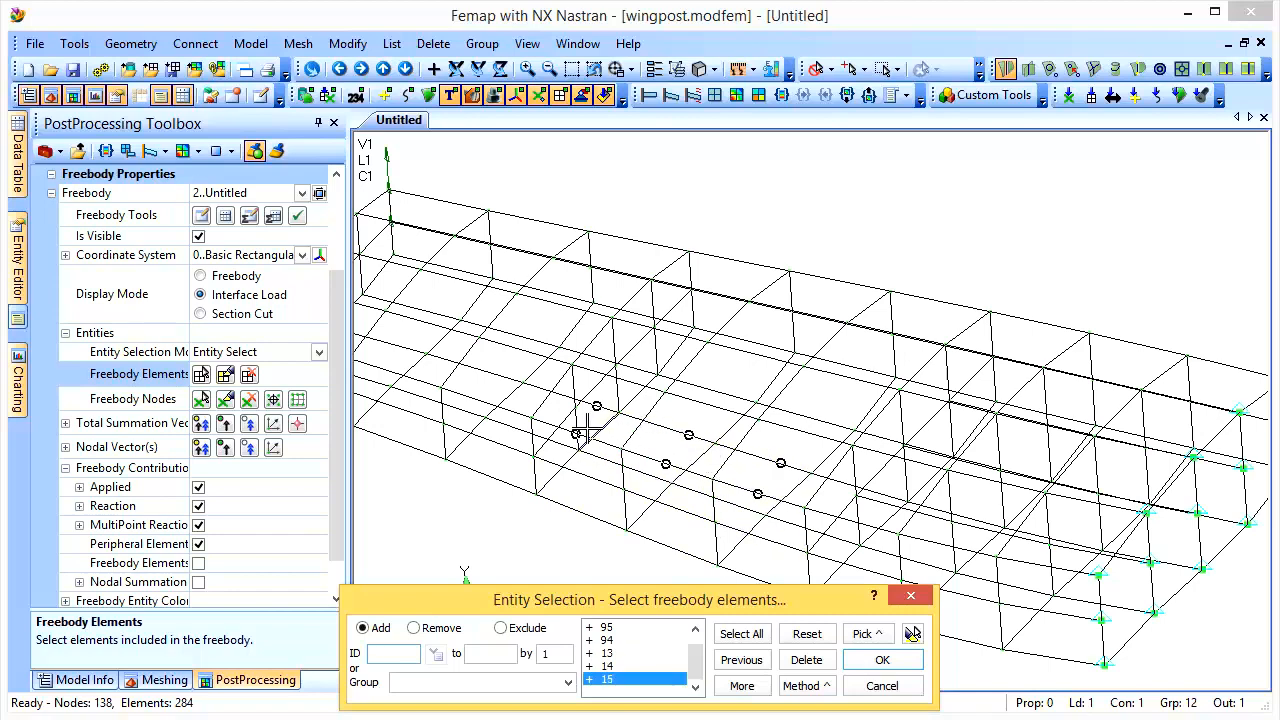
click(882, 660)
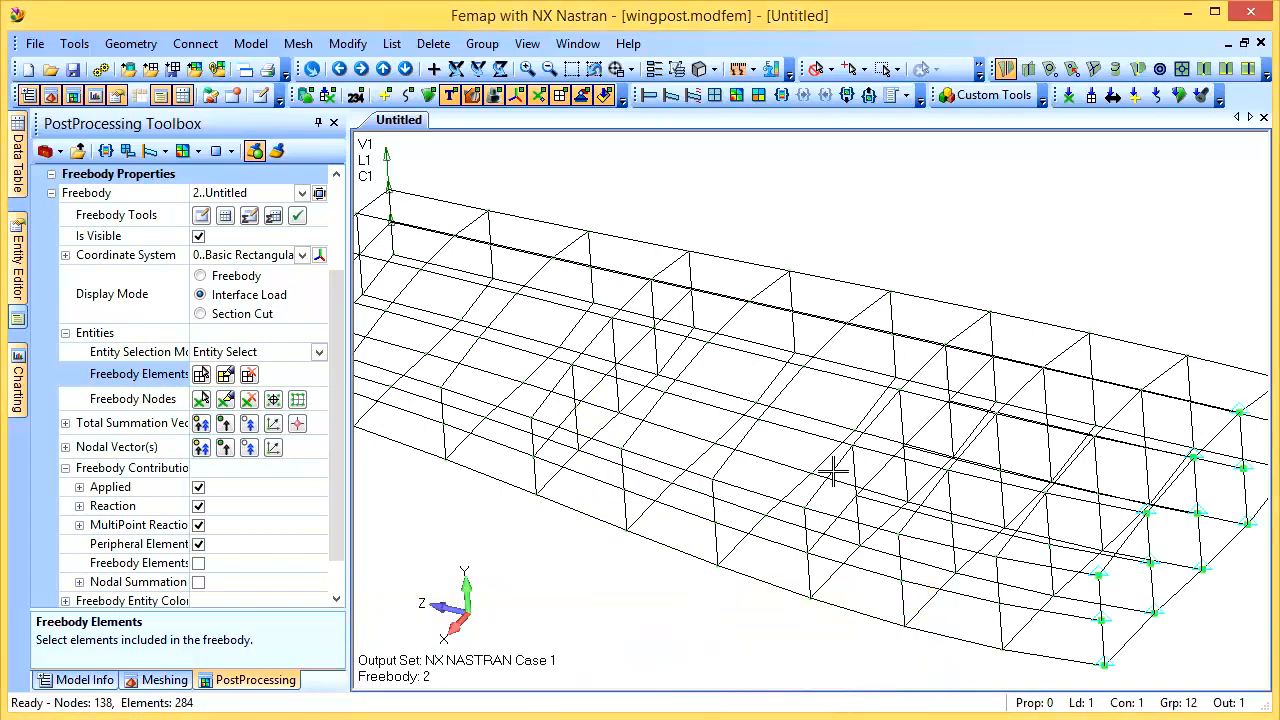
Step: Assign nodes 118, 190, 77 and 365 as freebody nodes and auto-locate the total summation vector at their center
click(201, 398)
click(532, 419)
click(621, 449)
click(710, 481)
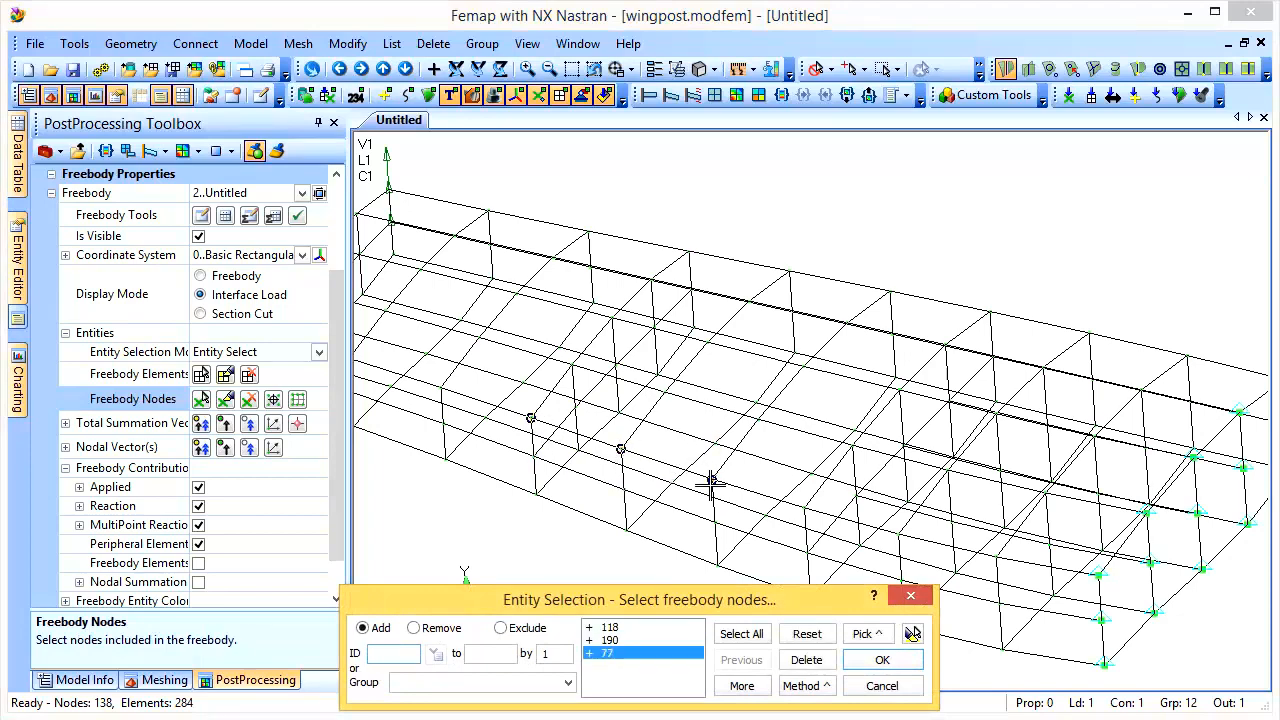
click(804, 508)
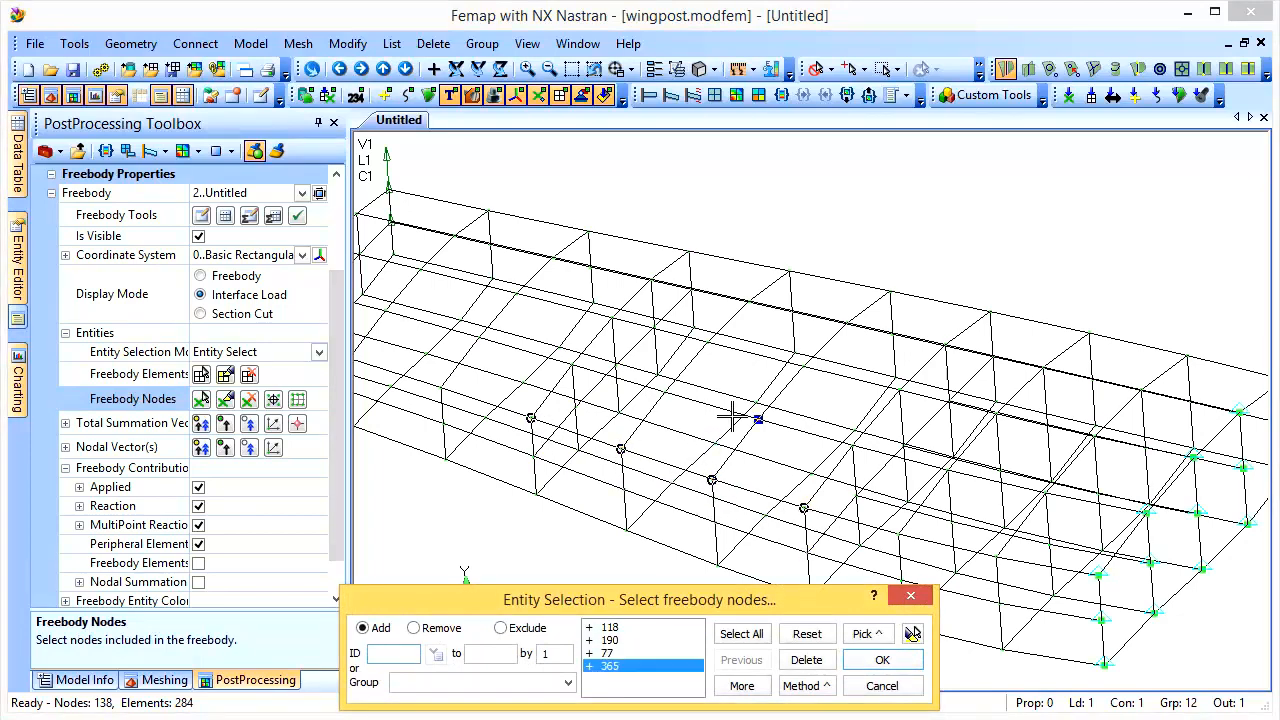
click(884, 661)
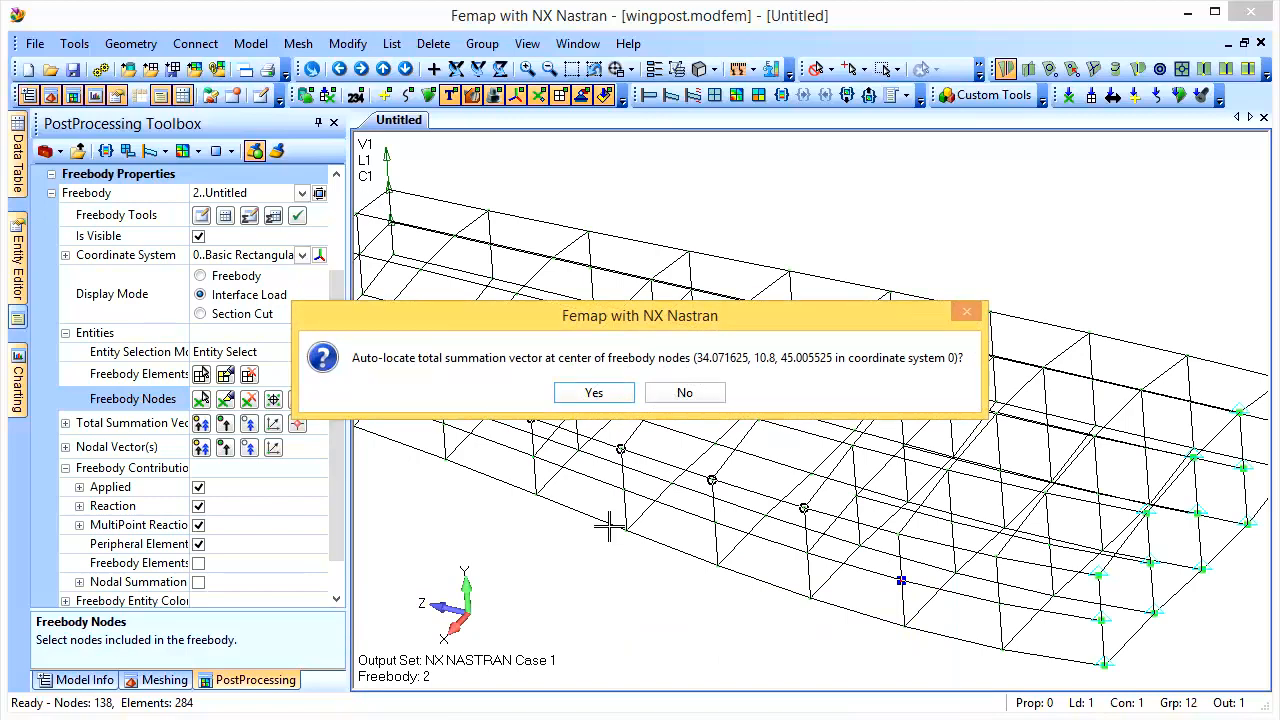
click(600, 394)
scroll(630, 515, up, 5)
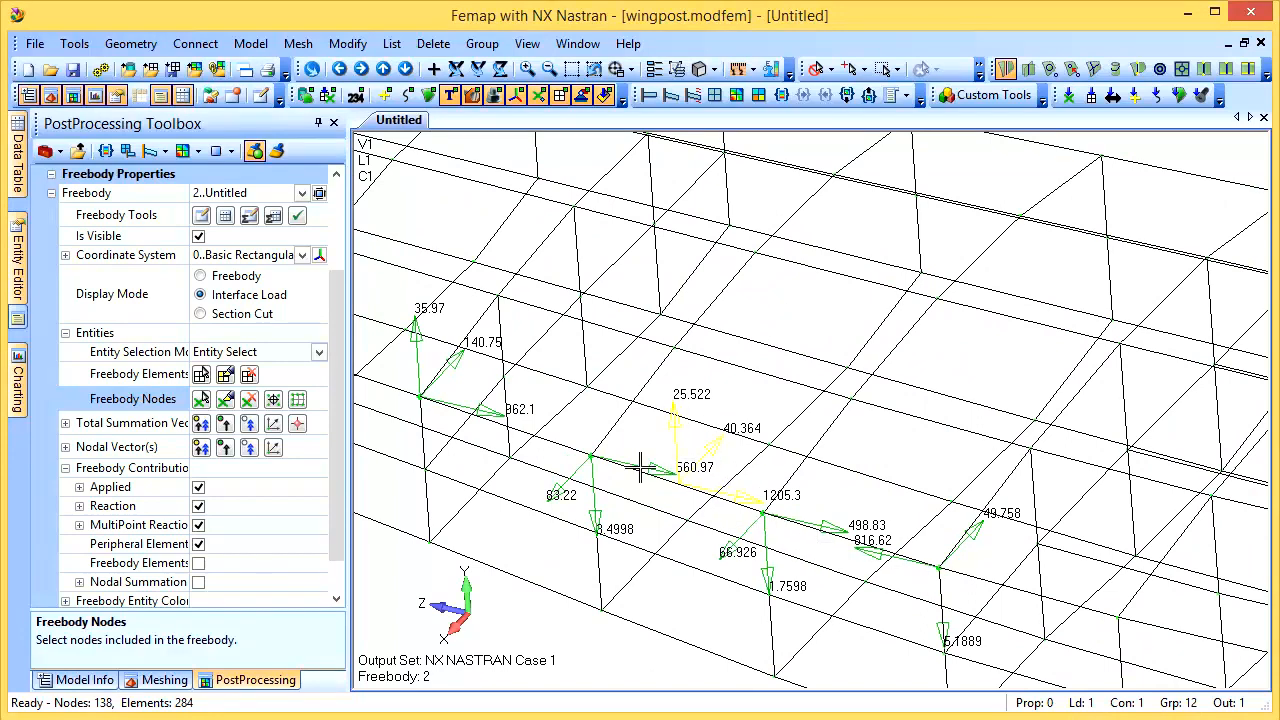
Step: Turn off all nodal vectors of the interface load, keeping only the total summation vector displayed
click(203, 450)
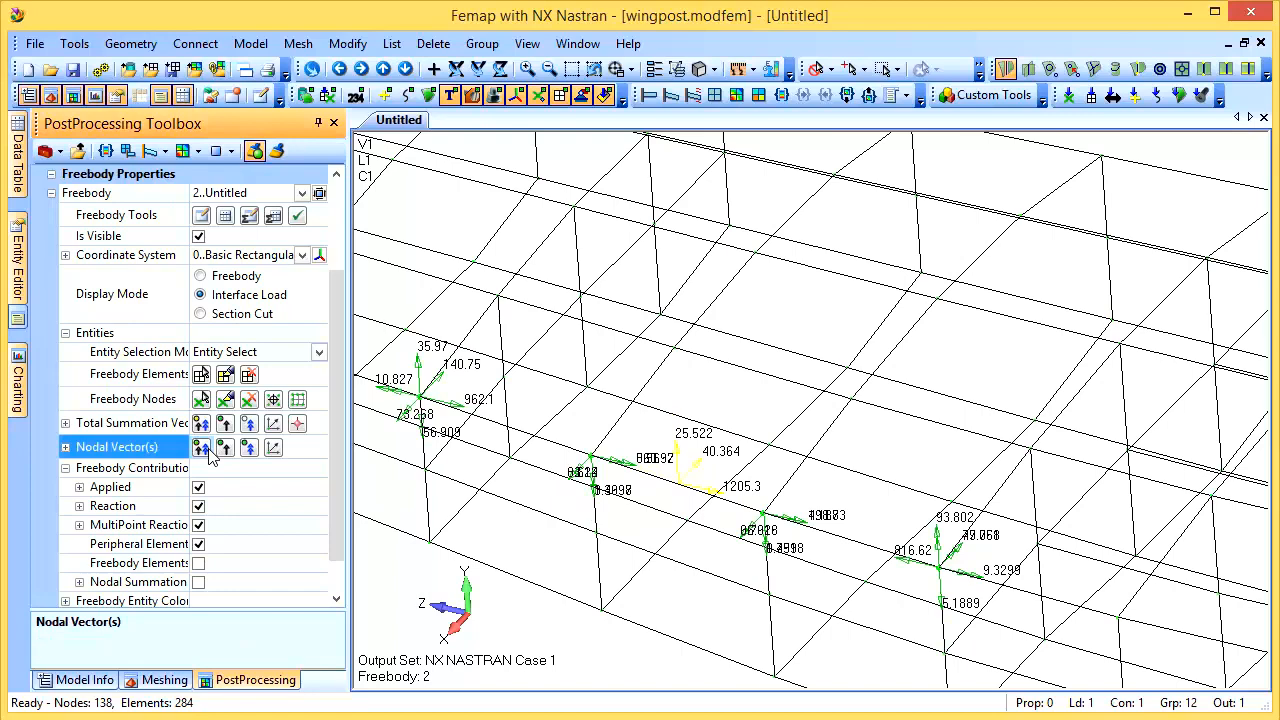
click(203, 449)
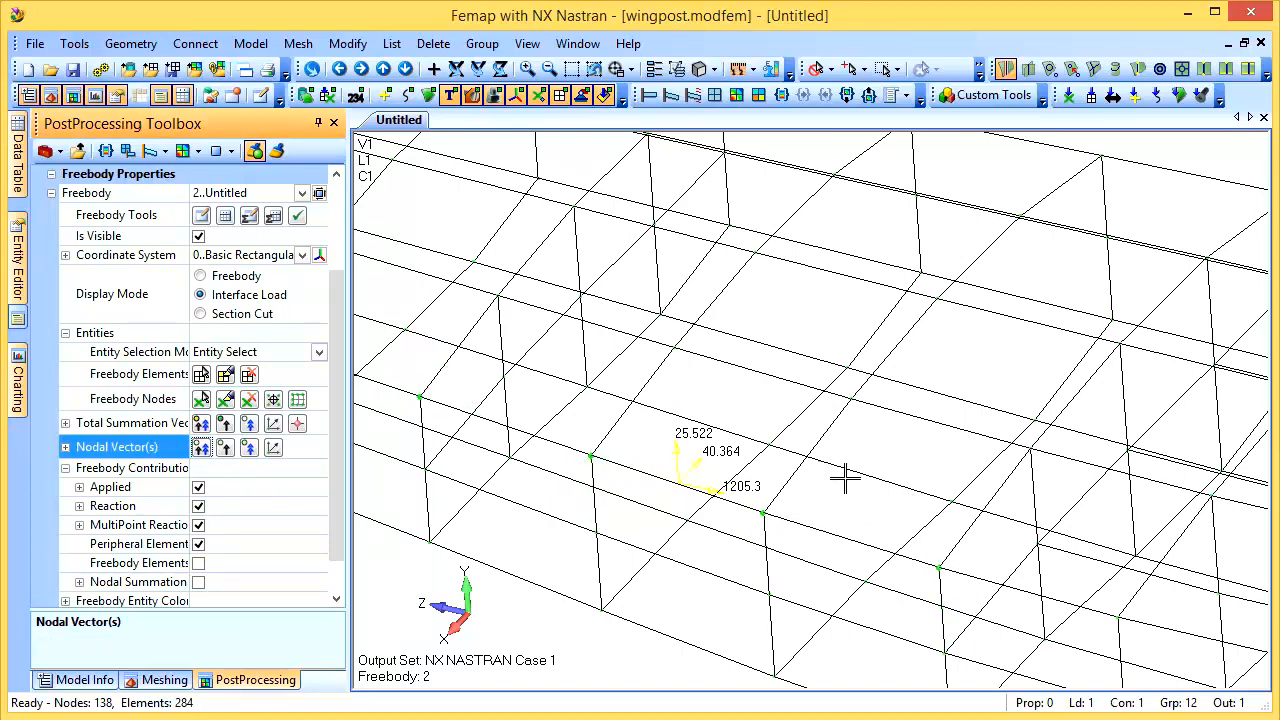
scroll(829, 466, up, 2)
middle_drag(765, 477, 951, 414)
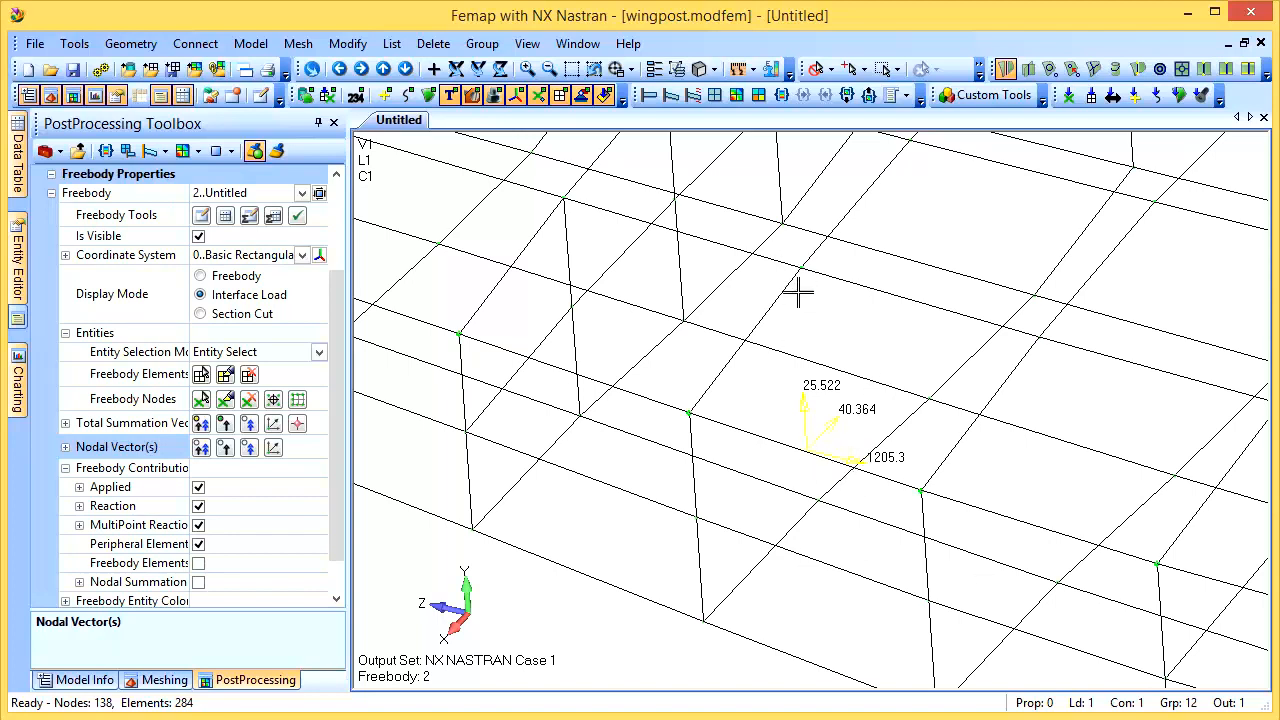
Step: Create a rectangular coordinate system for the interface load with origin at node 118, X-axis through node 77 and XY-plane through node 117
click(319, 255)
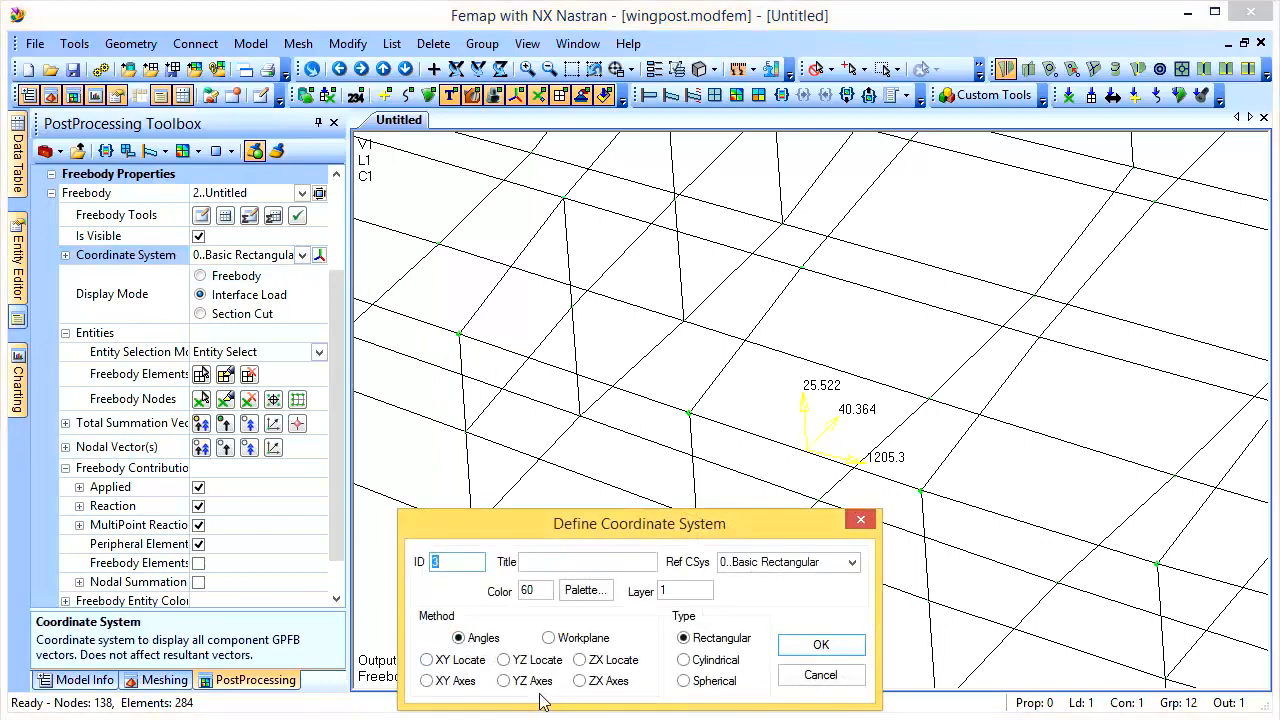
click(820, 645)
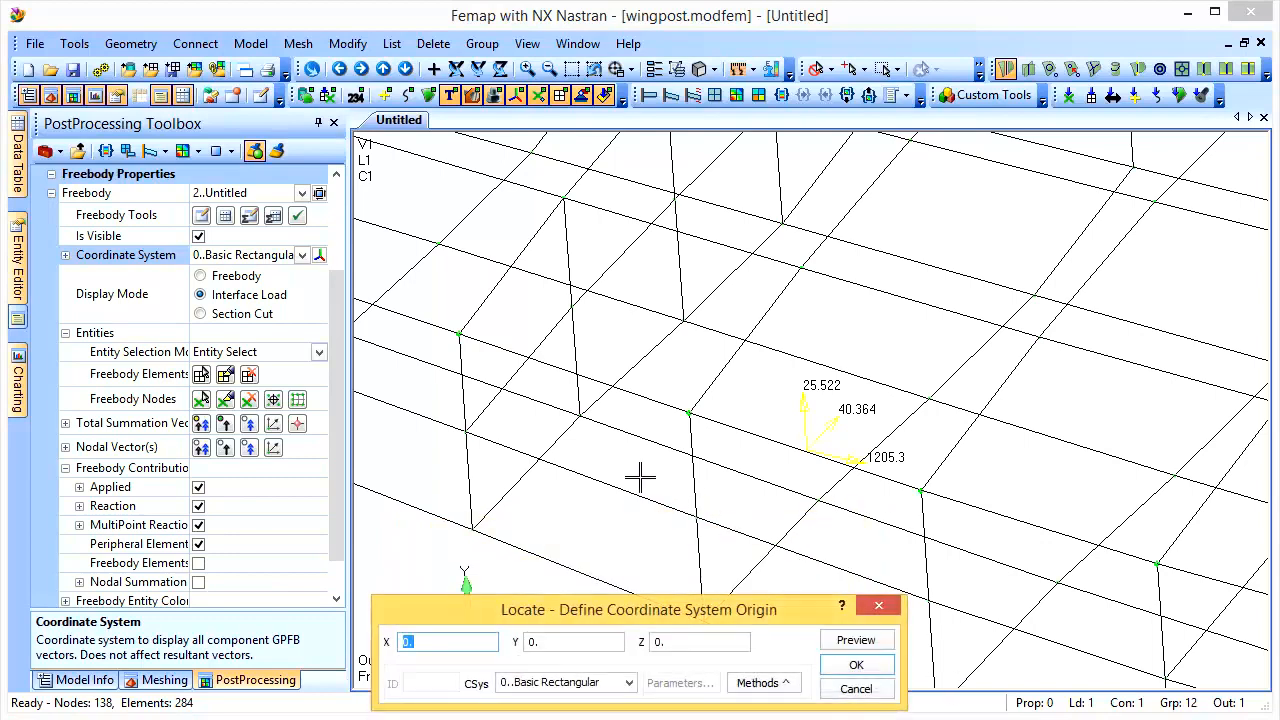
click(479, 346)
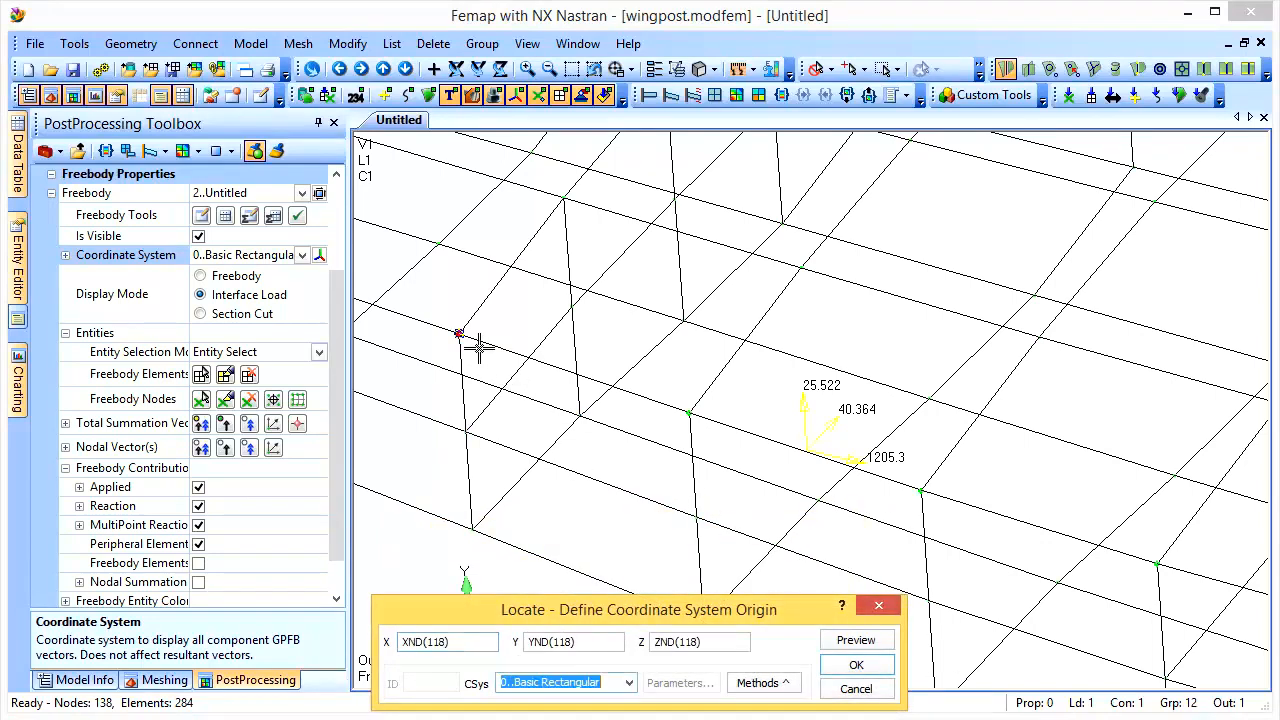
click(856, 665)
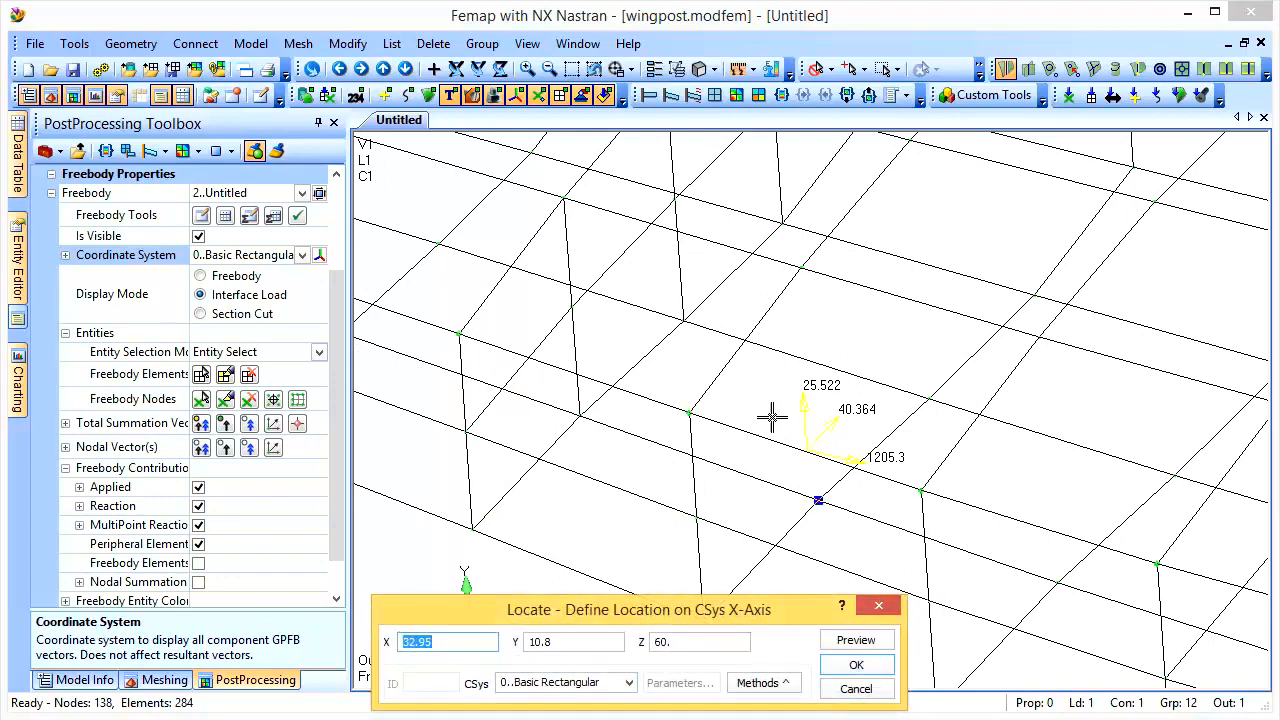
click(970, 460)
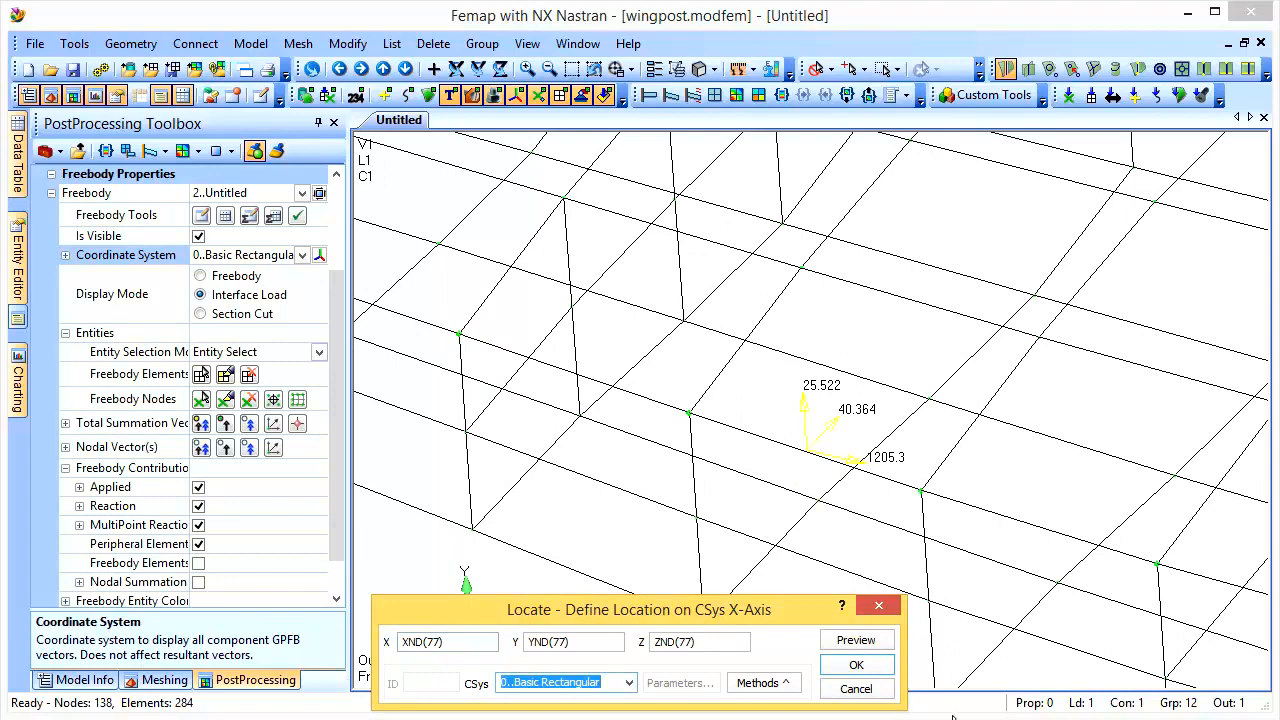
click(887, 676)
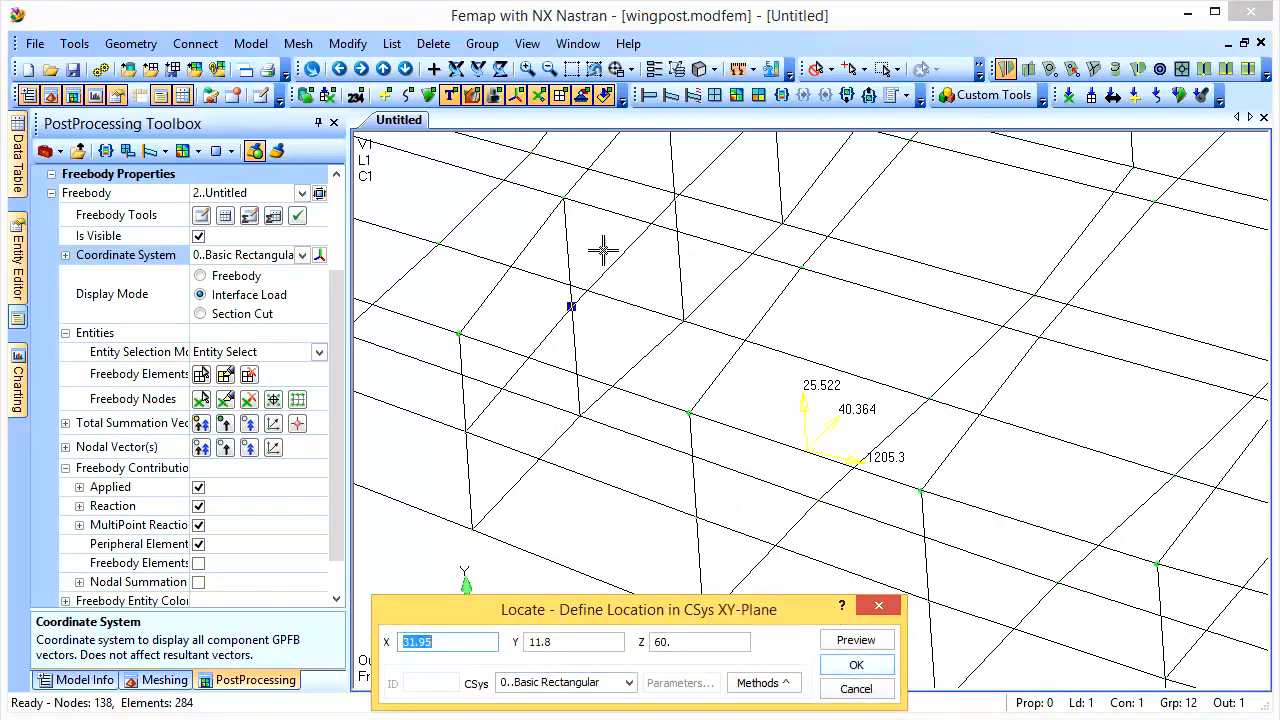
click(566, 198)
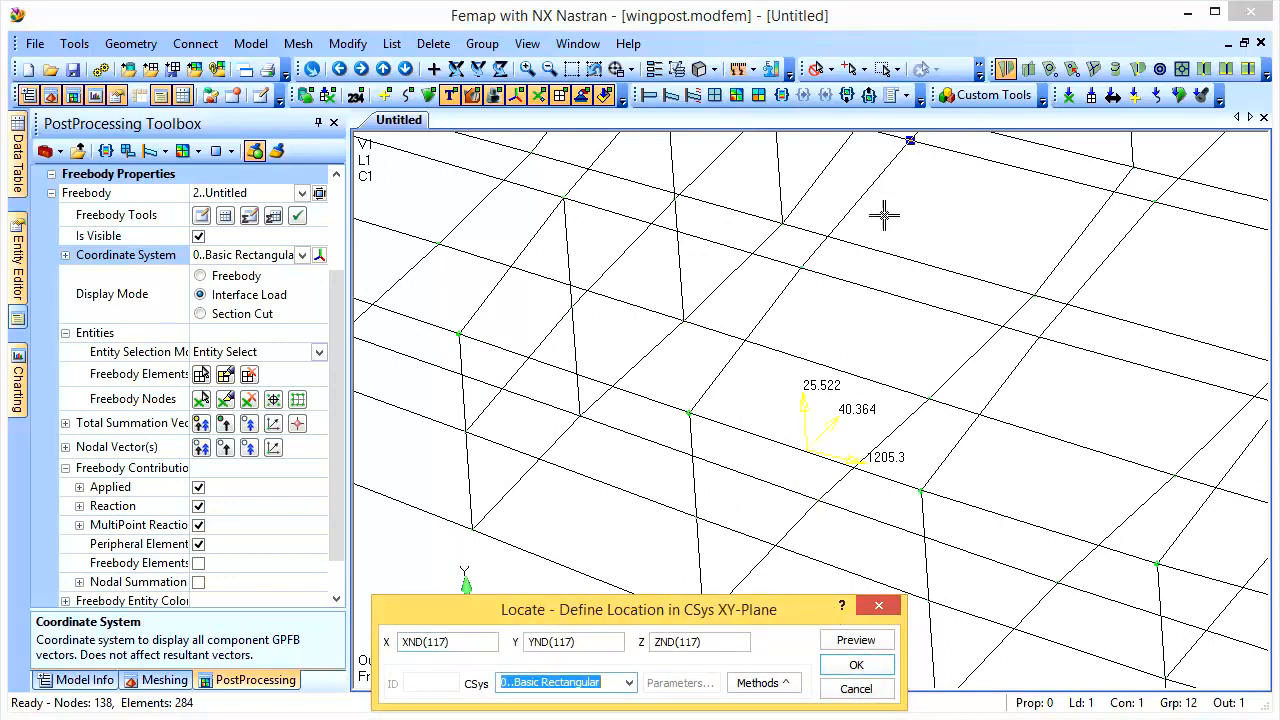
click(856, 665)
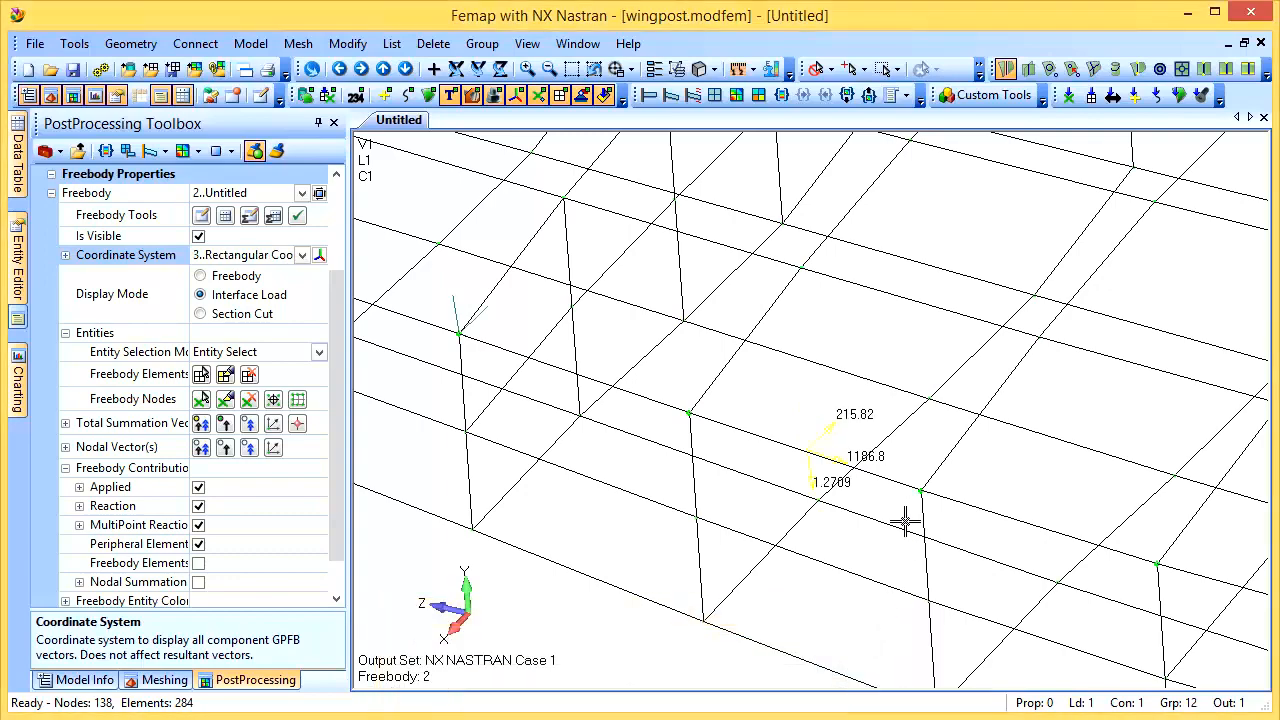
Step: Create a third freebody in Section Cut display mode with the remaining settings at their defaults
middle_drag(912, 527, 889, 517)
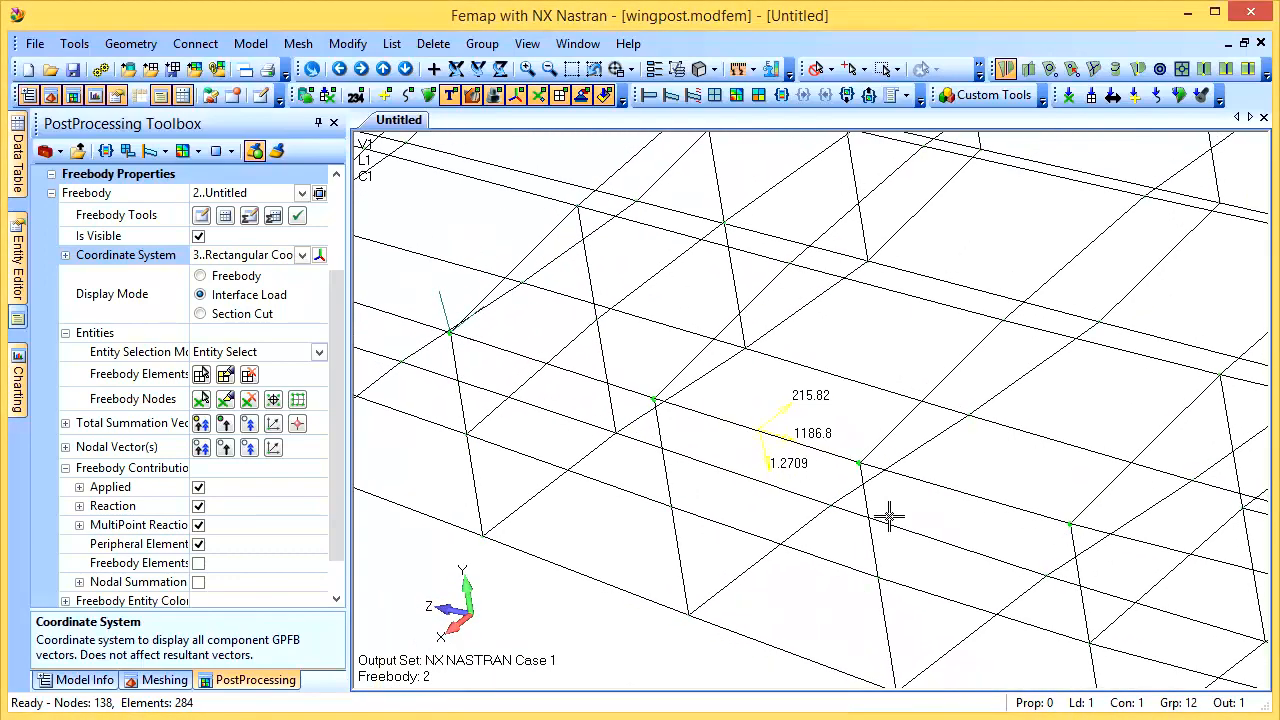
middle_drag(963, 540, 931, 491)
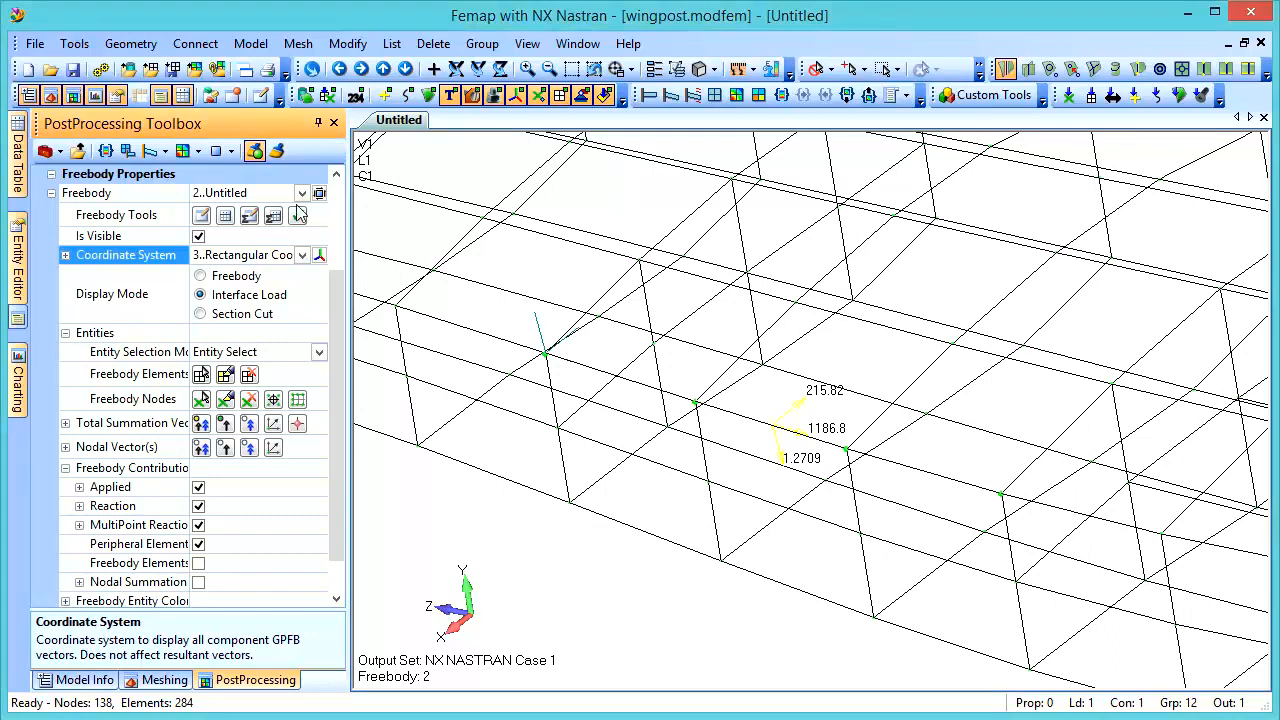
click(319, 193)
click(889, 313)
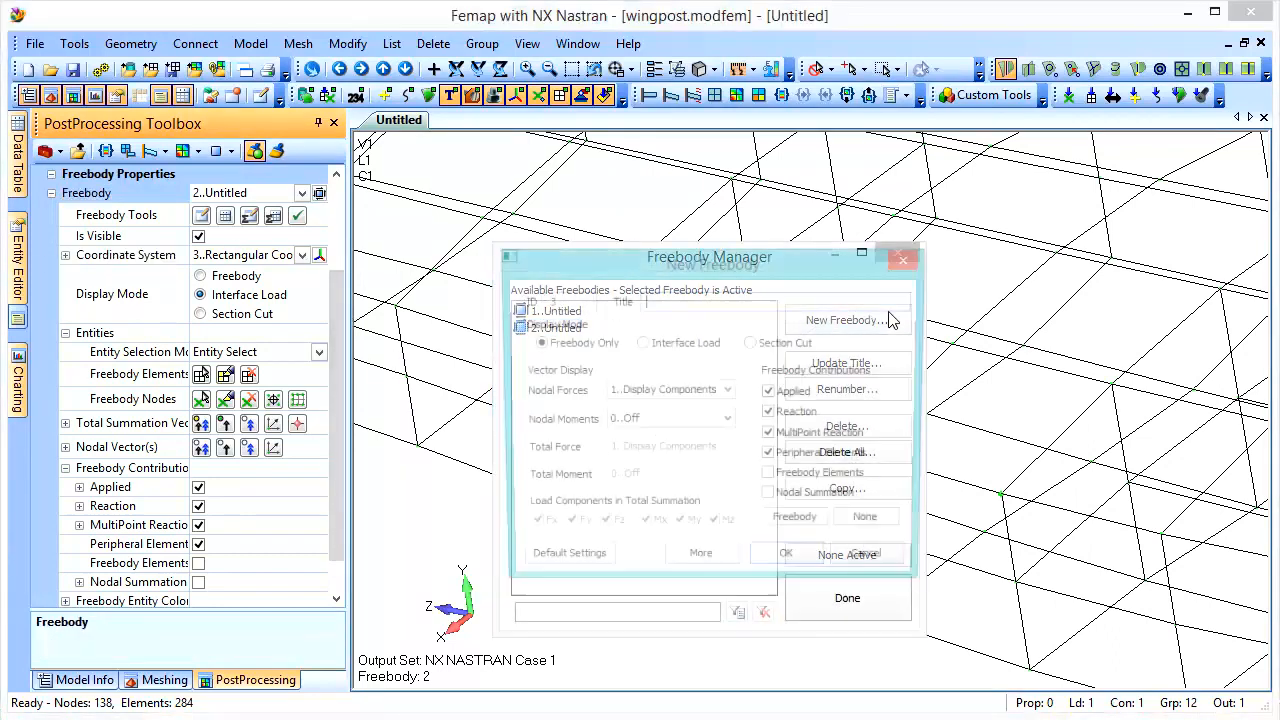
click(810, 344)
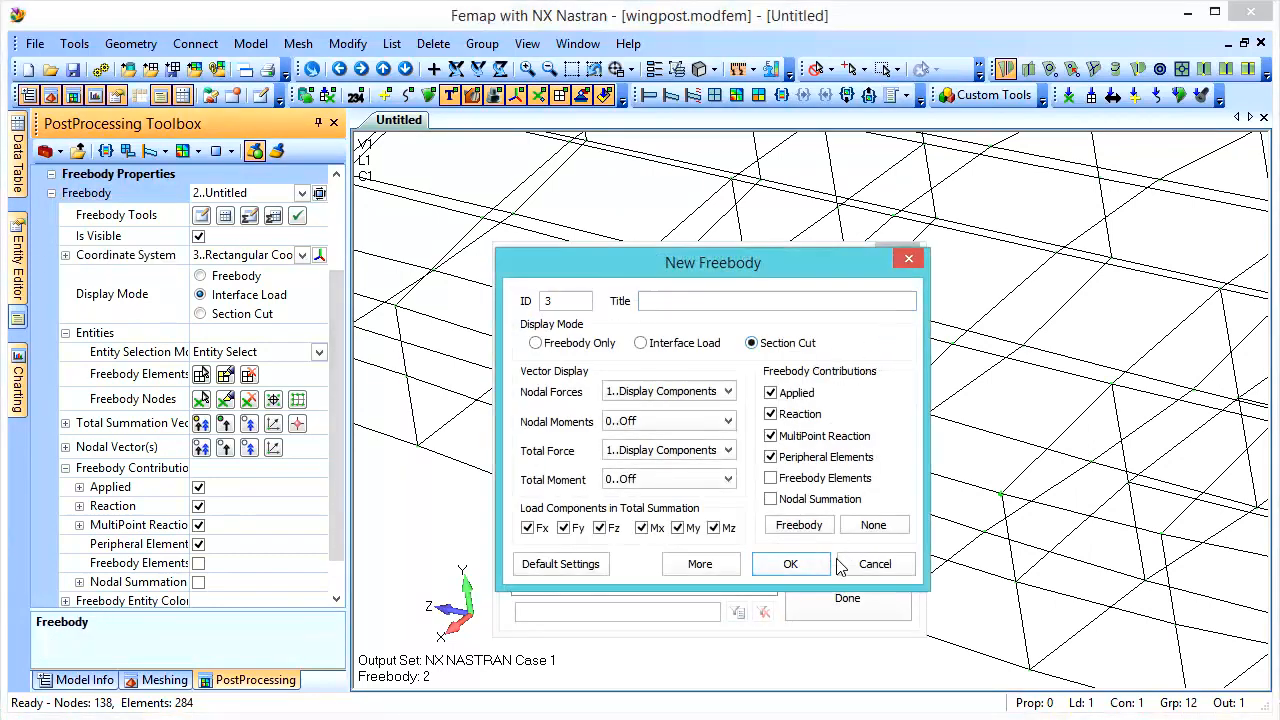
click(805, 565)
click(846, 600)
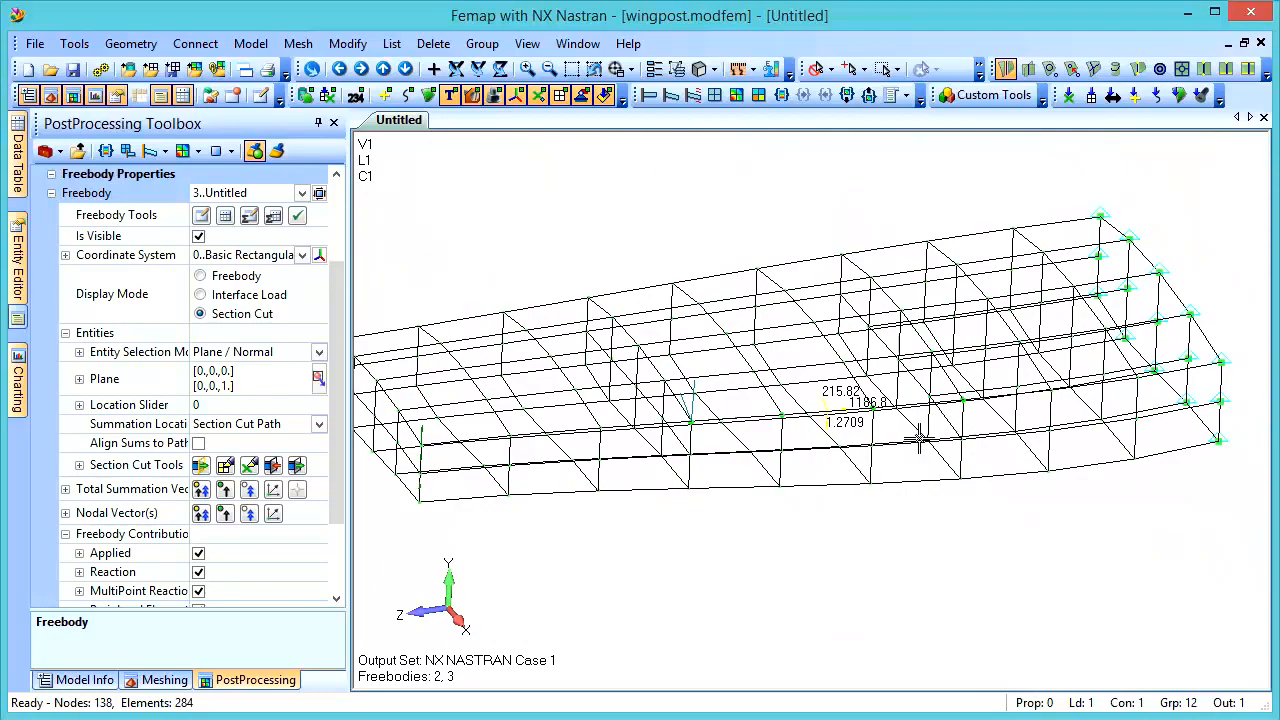
Step: Define the section cut plane by a normal from base 0,0,0 to tip 0,0,1 in the Basic Rectangular system
middle_drag(970, 528, 1020, 535)
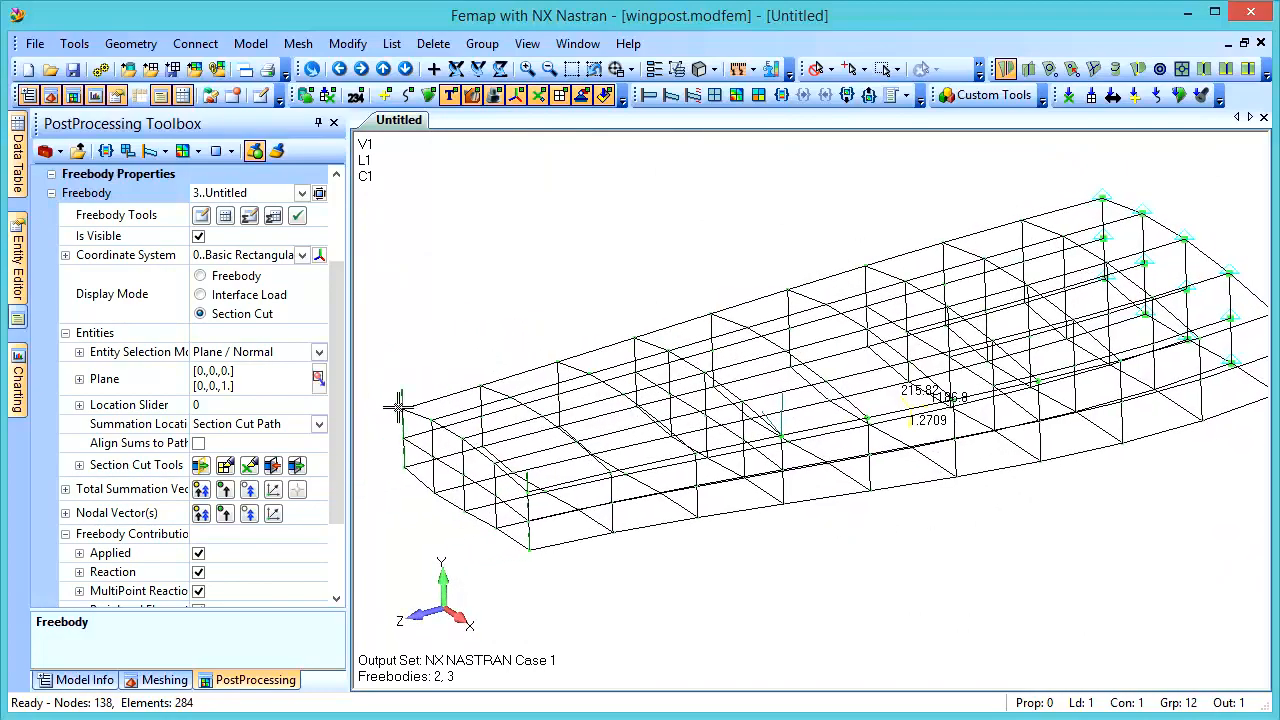
click(318, 379)
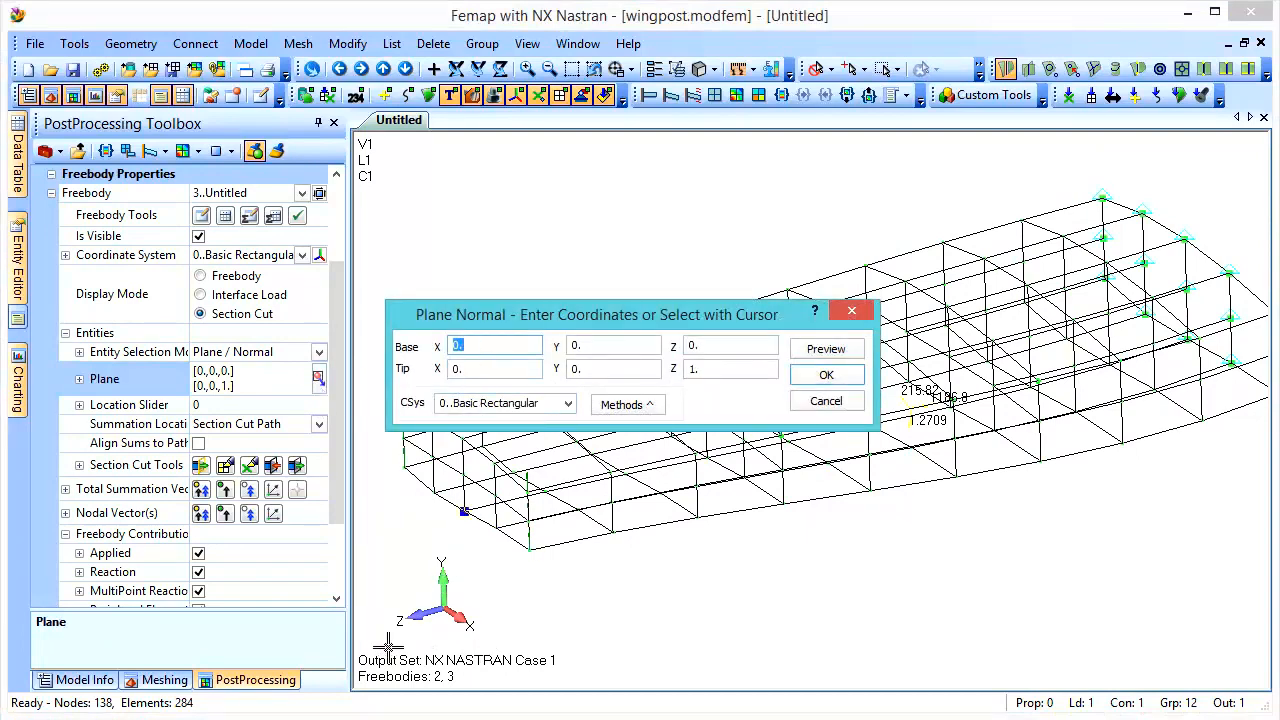
click(855, 385)
Step: Switch the section cut's total summation vector to show moments and turn off all its nodal vectors
ctrl+middle_drag(932, 539, 902, 539)
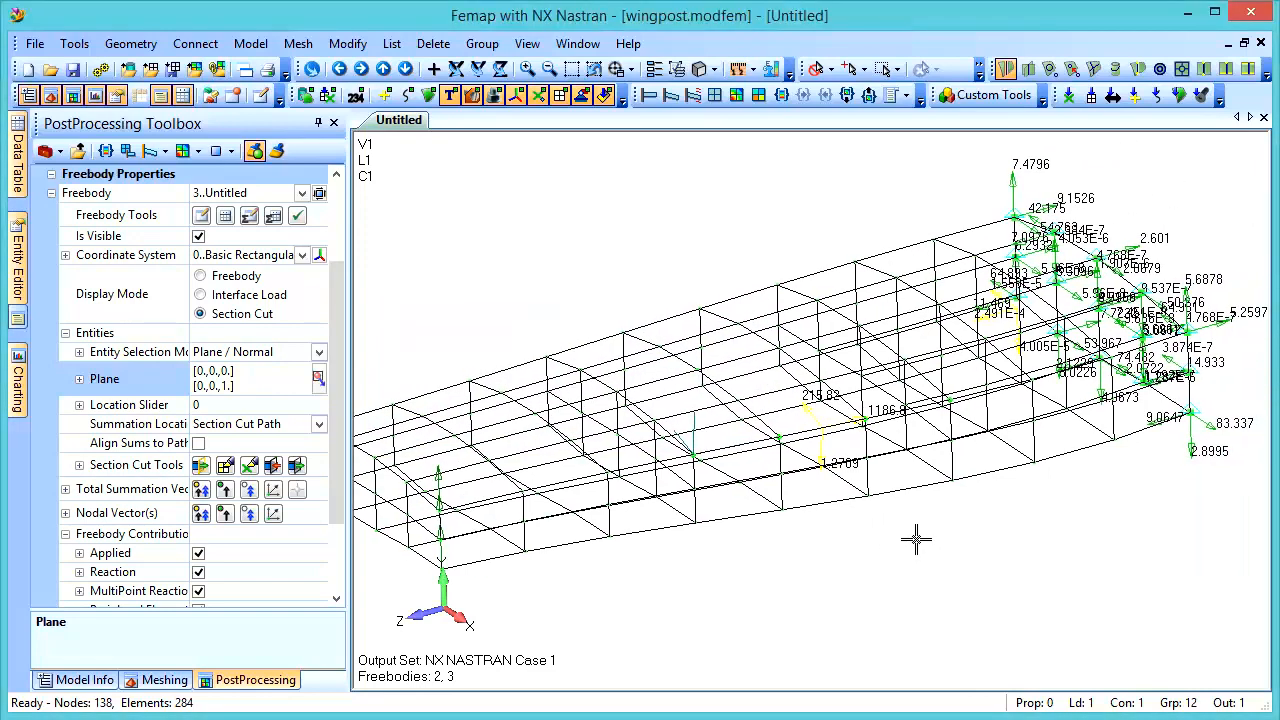
click(224, 489)
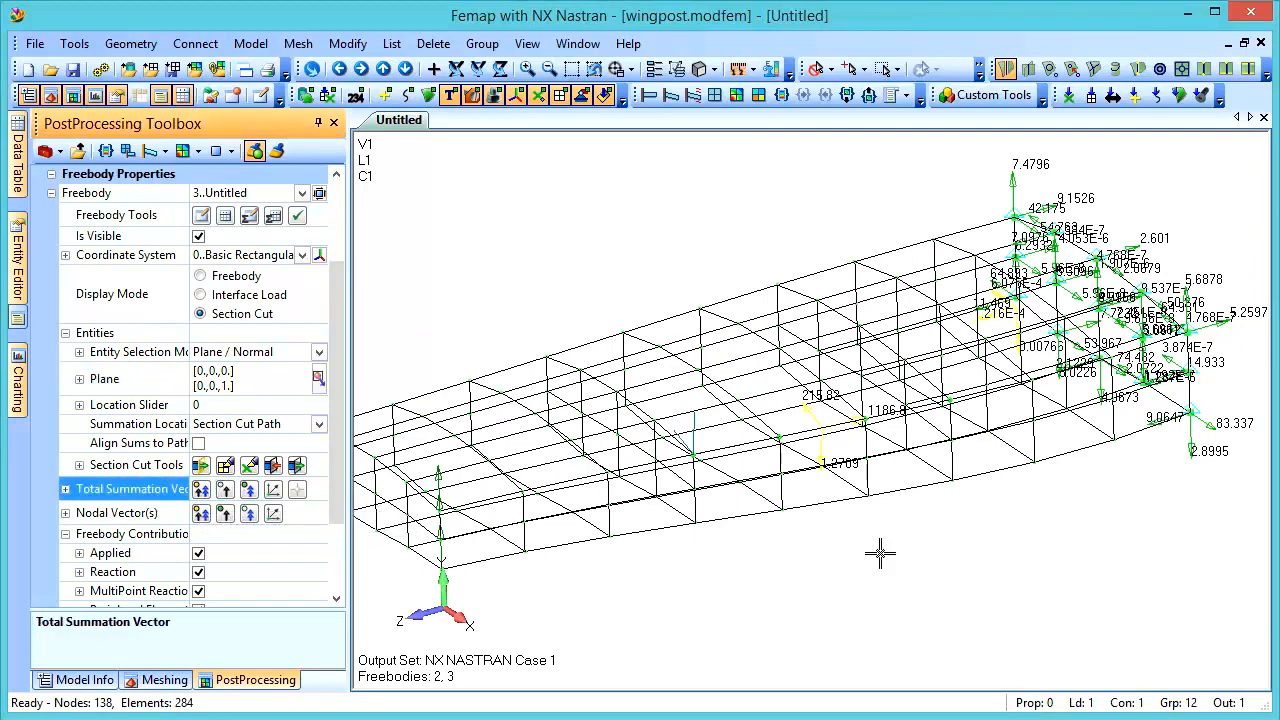
click(203, 512)
click(202, 513)
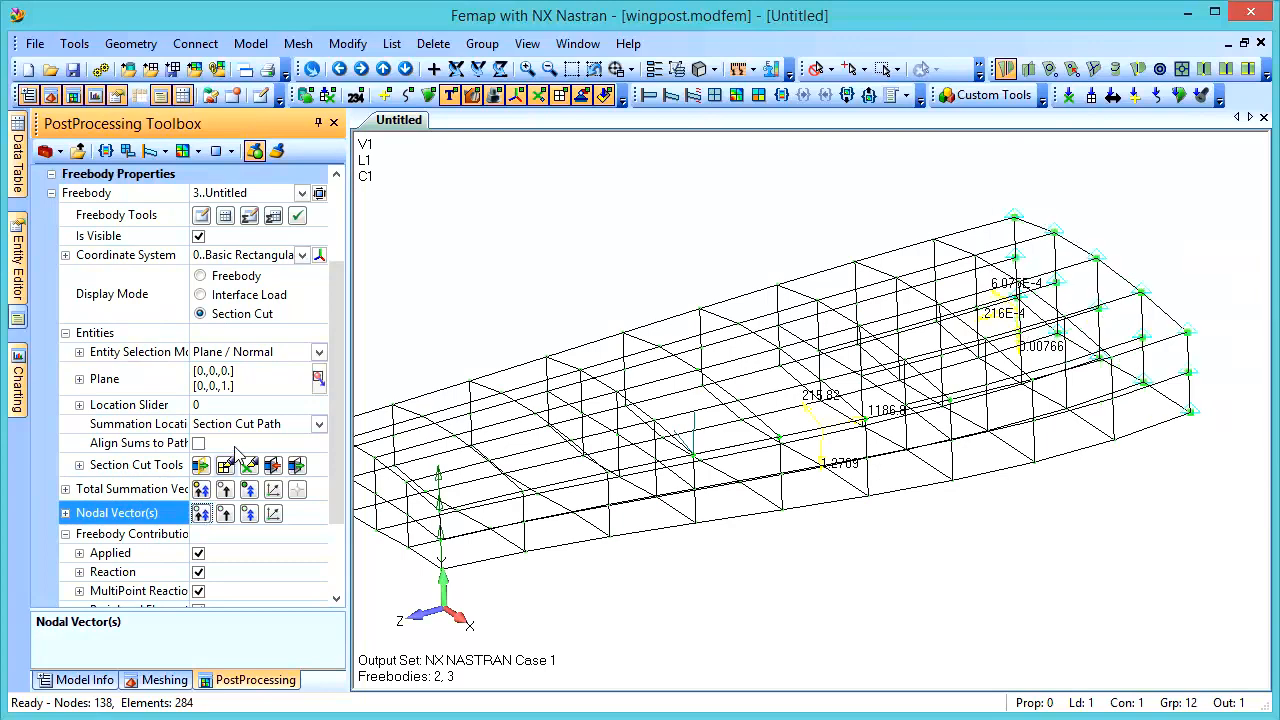
Step: Move the section cut along the wing to slider locations 40, 55 and 75, highlighting the freebody elements at each location
click(224, 407)
drag(224, 410, 270, 410)
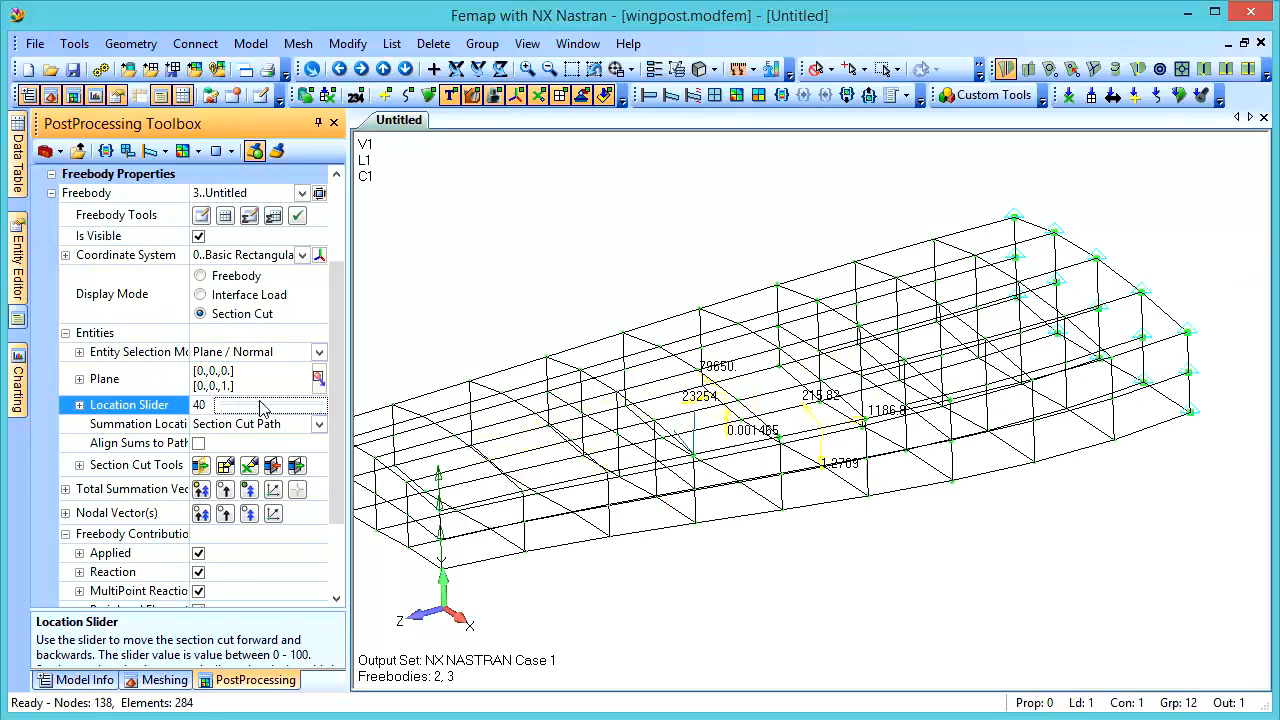
click(228, 466)
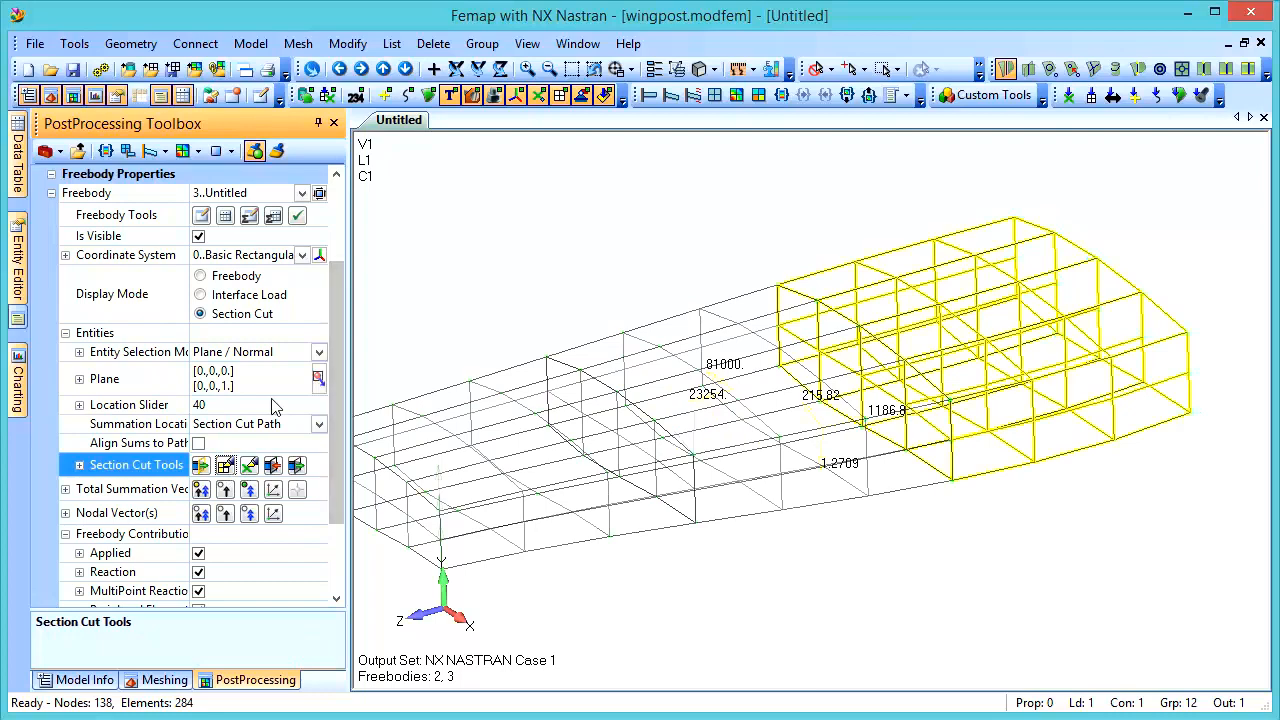
click(243, 410)
drag(269, 406, 280, 406)
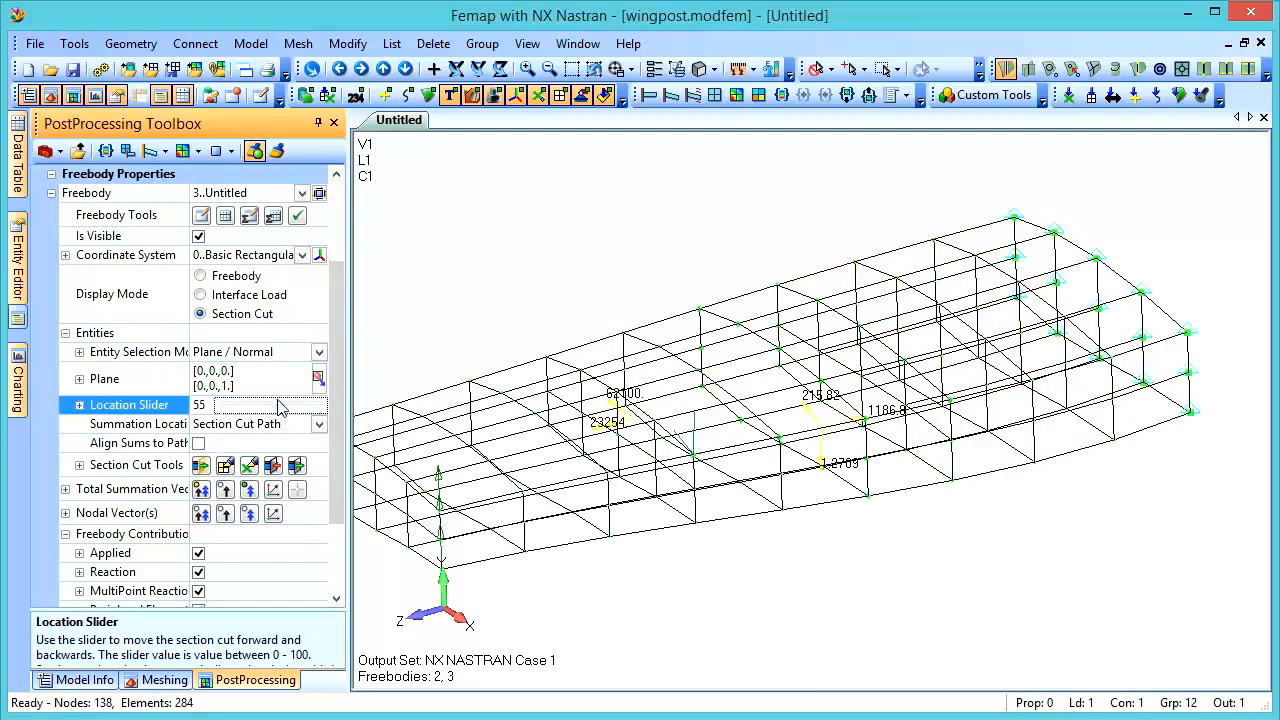
click(227, 466)
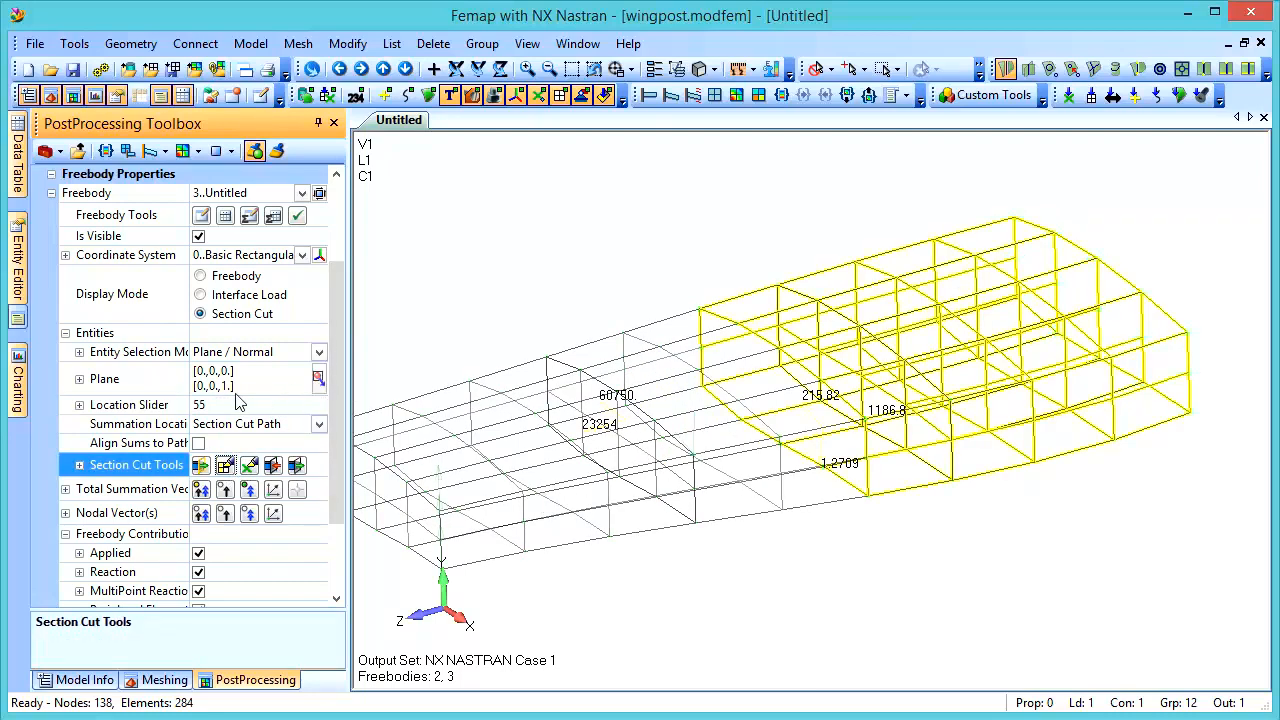
click(258, 409)
drag(280, 410, 295, 409)
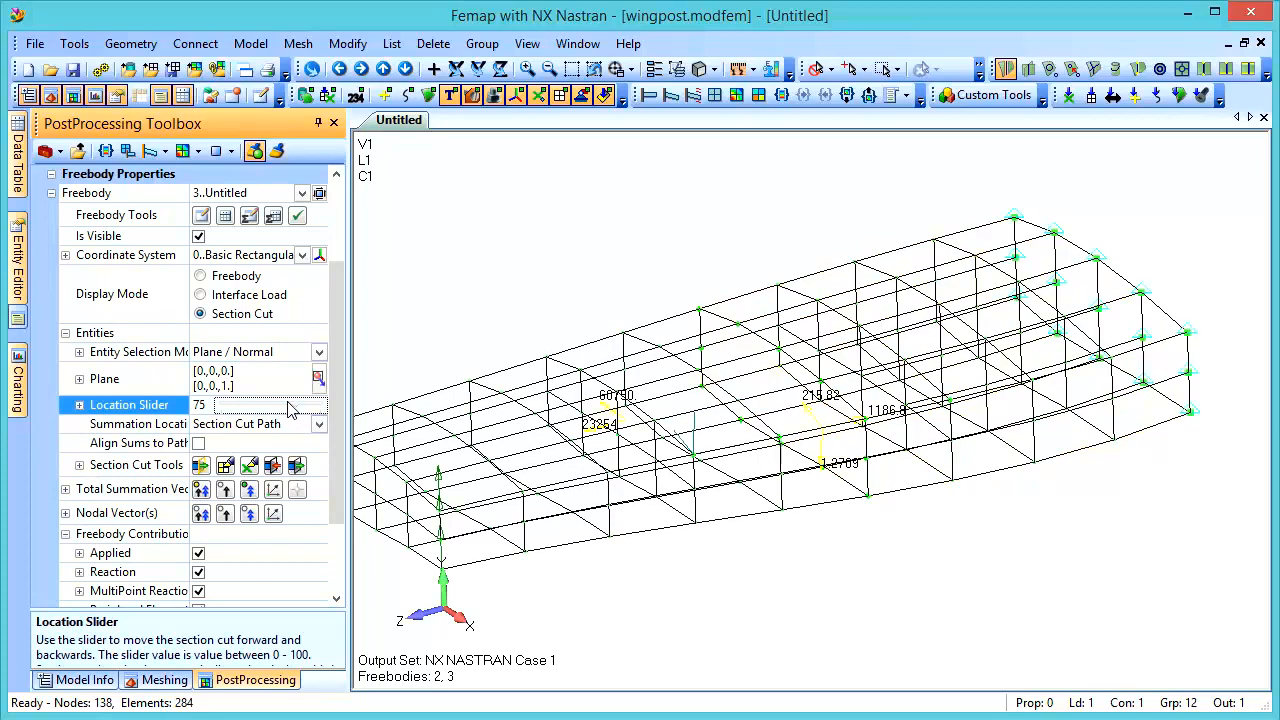
click(225, 466)
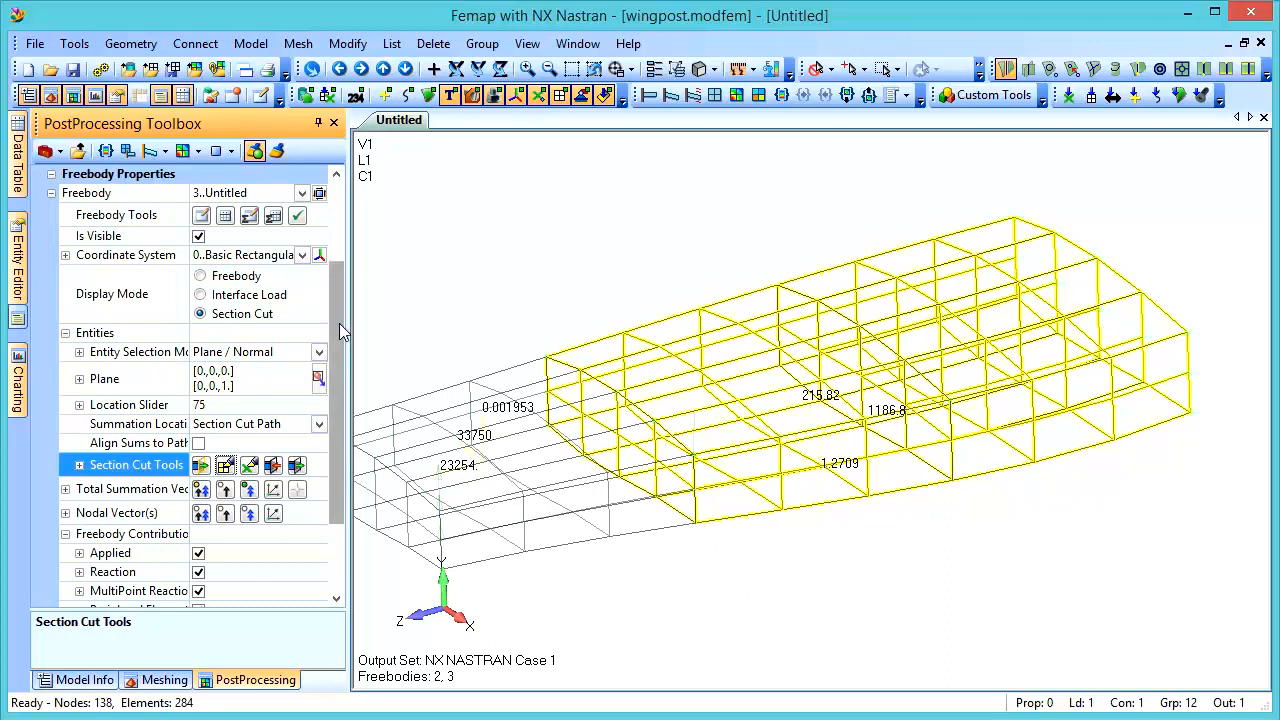
Step: Set the section cut's location slider to 100, at the far end of the wing
ctrl+middle_drag(460, 514, 558, 502)
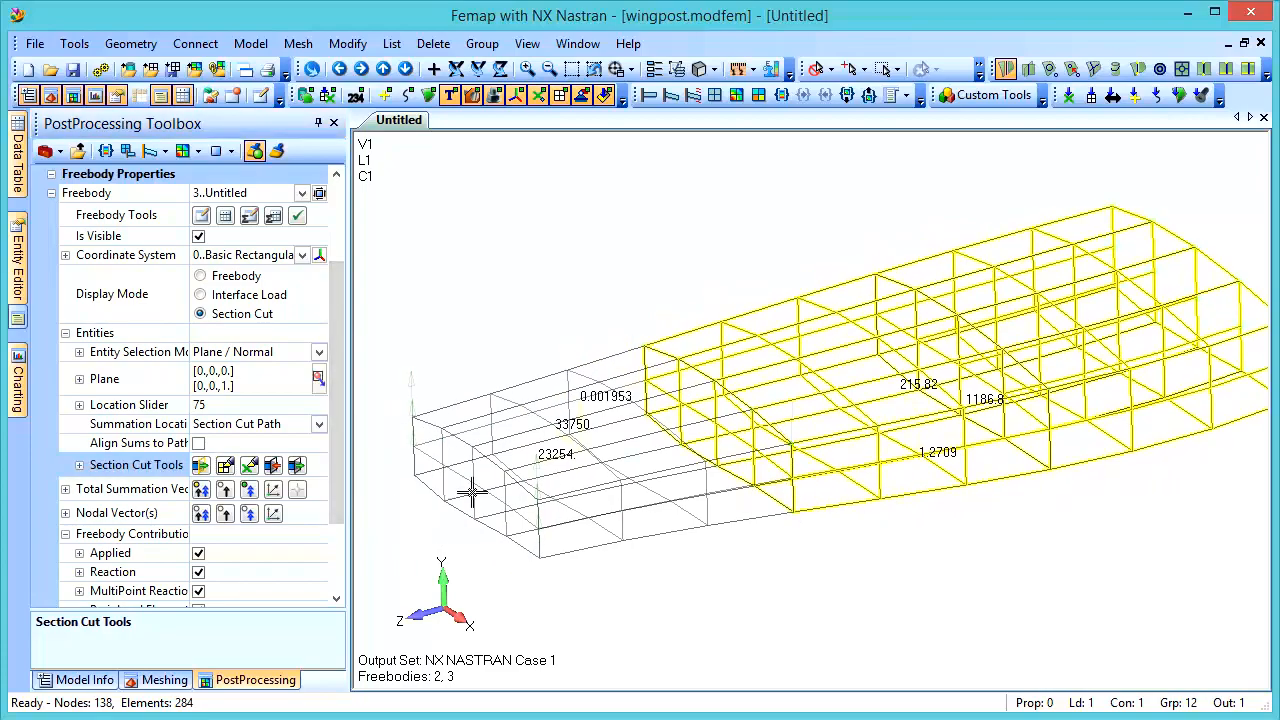
middle_drag(620, 460, 605, 425)
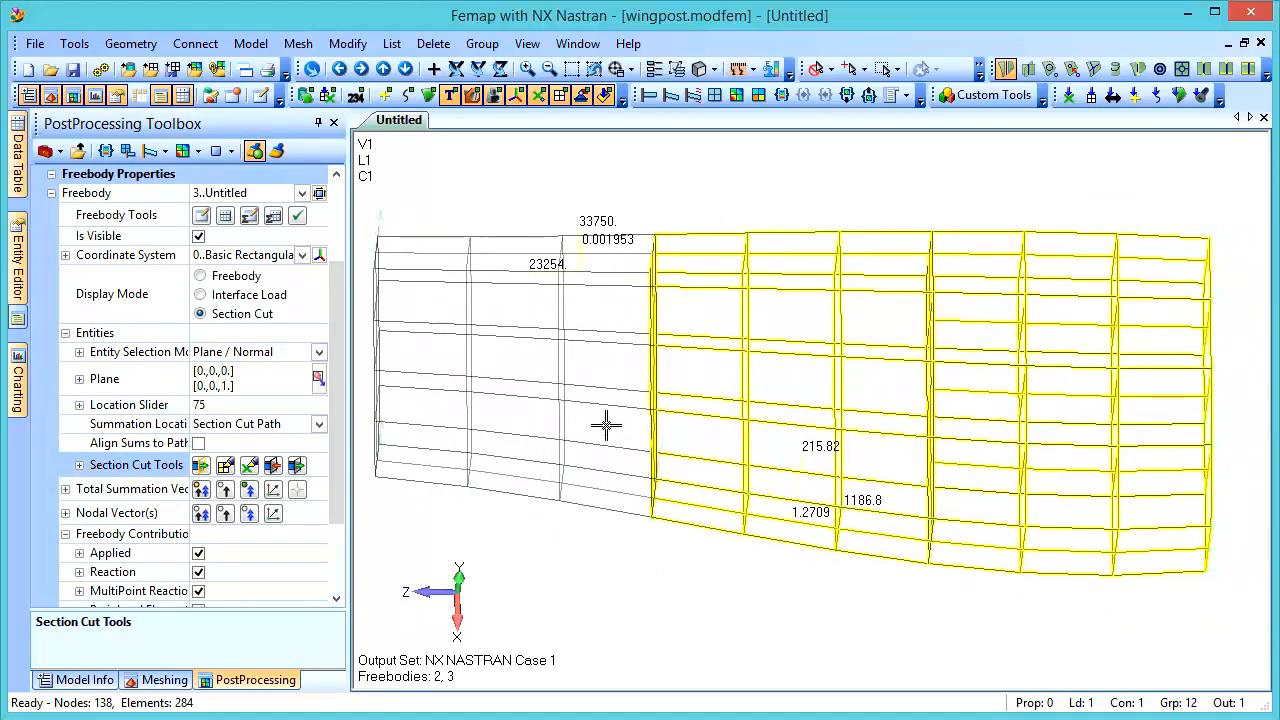
click(232, 409)
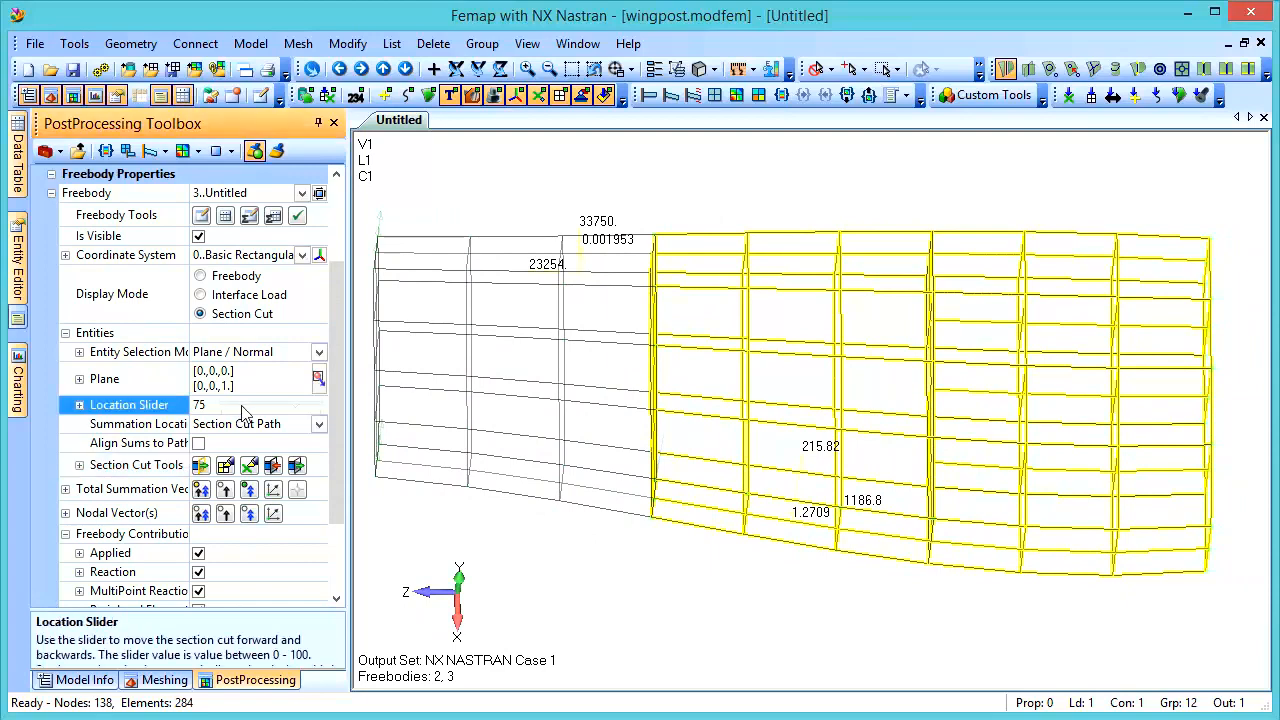
drag(296, 410, 325, 414)
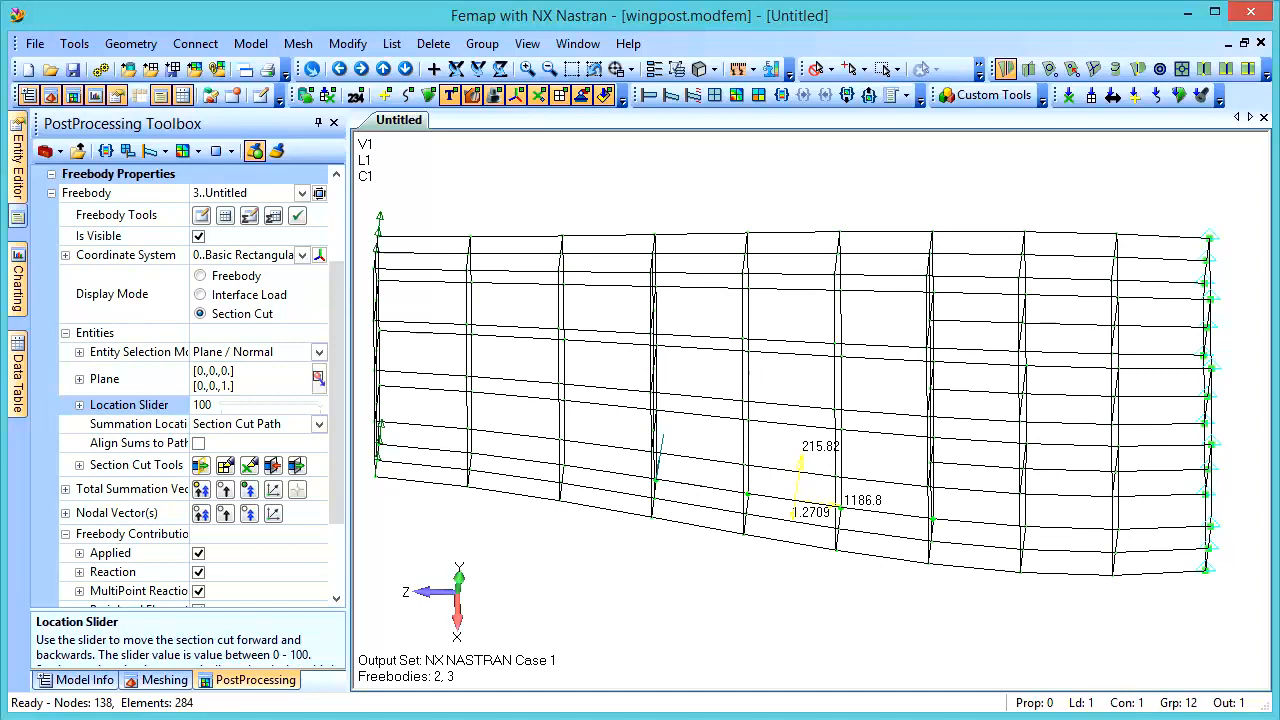
Step: Make the interface load freebody (2..Untitled) active and list its results to the Data Table with nodal sums included
click(302, 193)
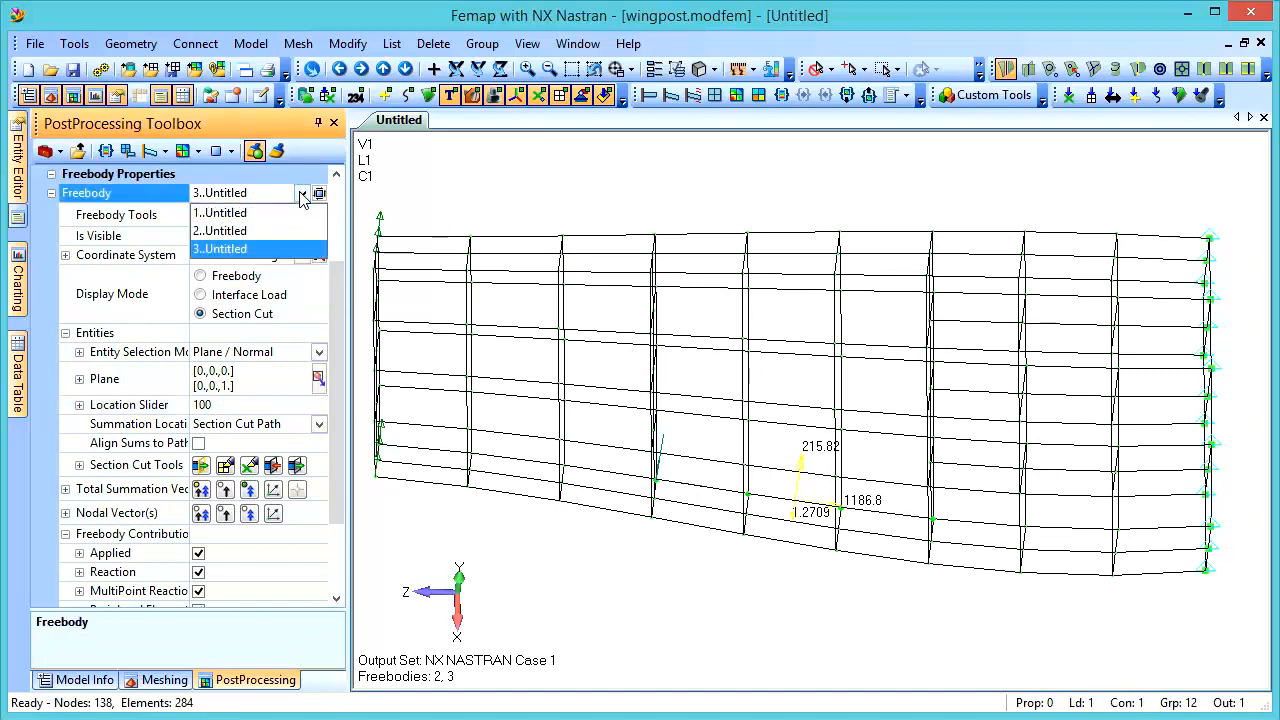
click(297, 230)
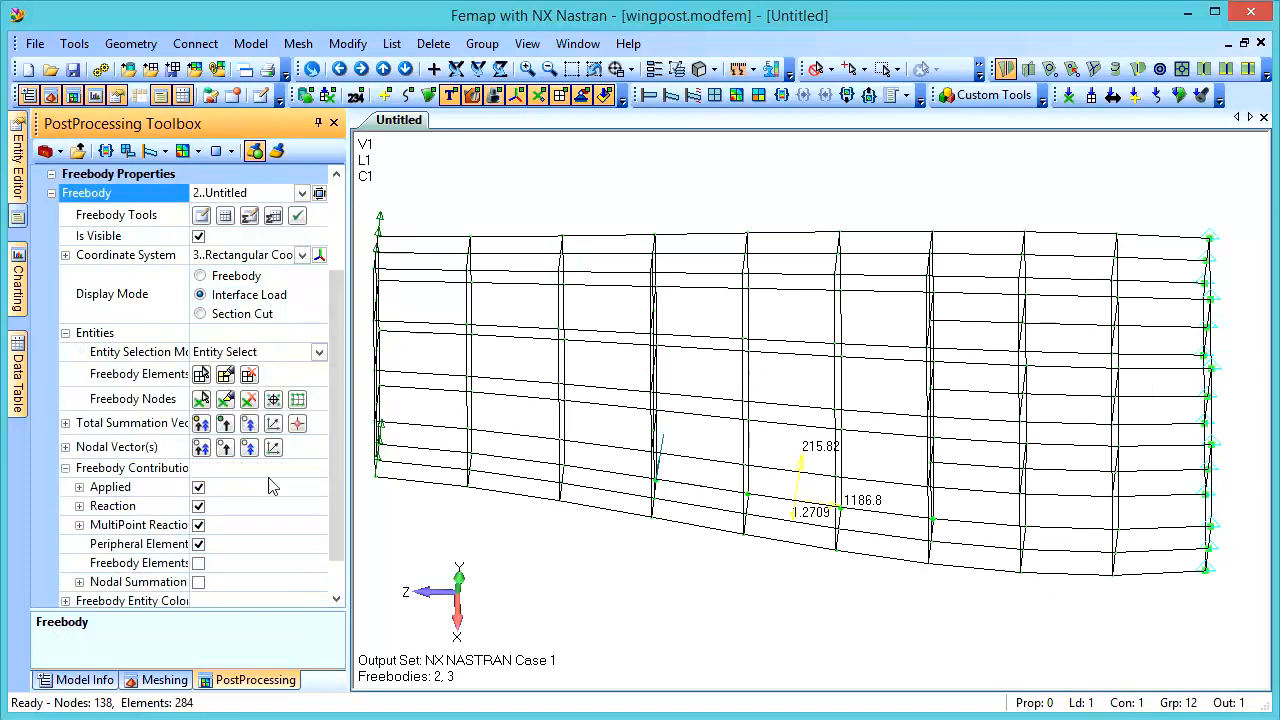
click(226, 217)
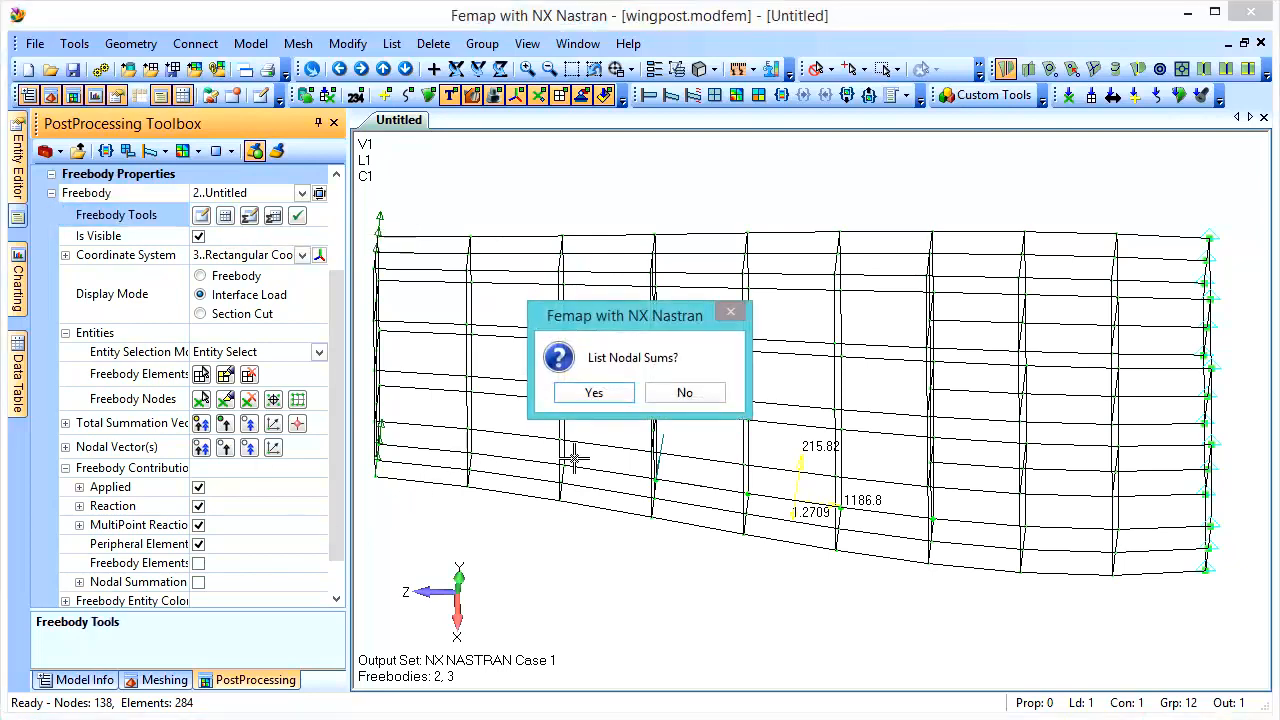
click(594, 393)
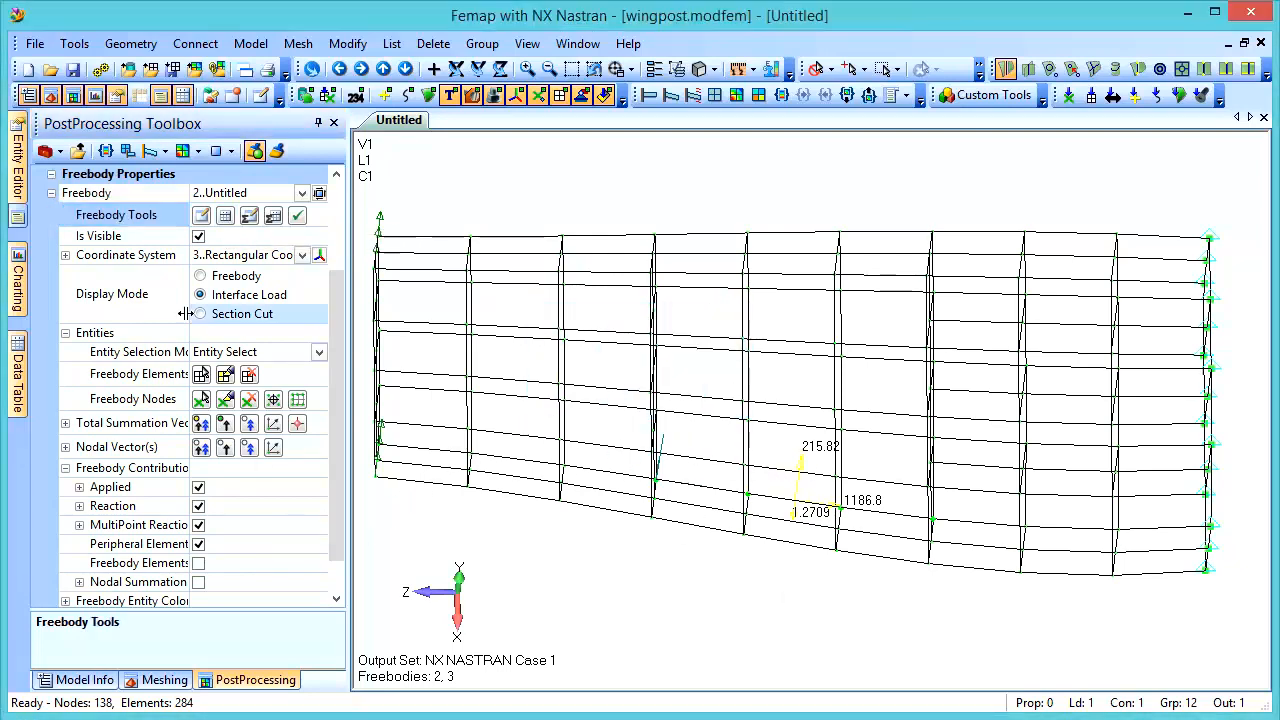
Step: Copy all freebody rows from the Data Table, switch to Excel and paste them into the blank workbook at cell A1
click(20, 395)
click(436, 352)
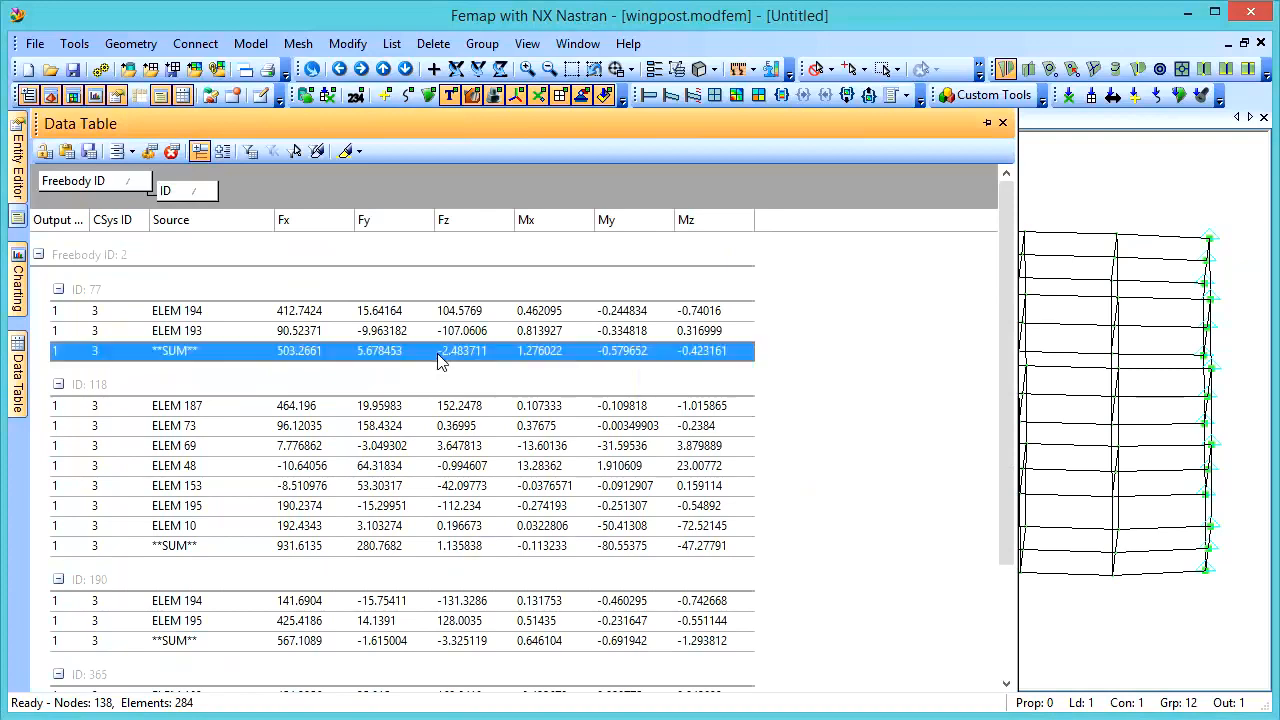
right_click(436, 352)
click(496, 388)
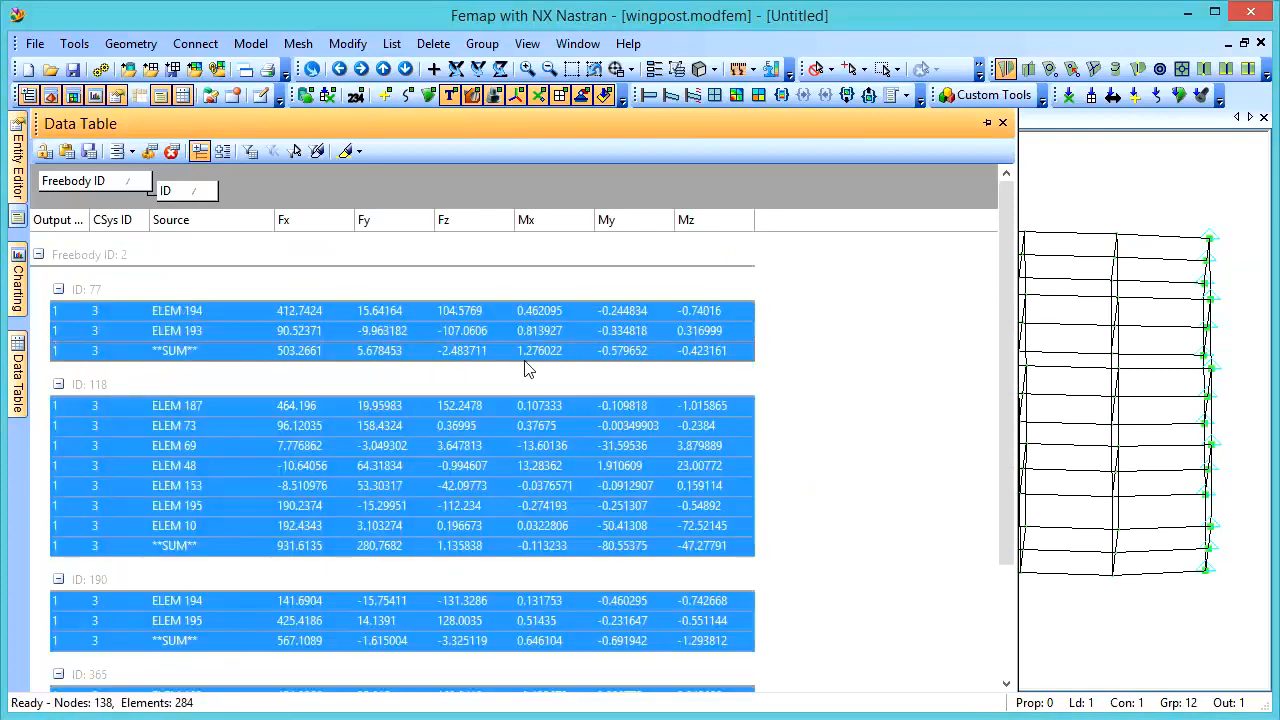
right_click(540, 360)
click(586, 420)
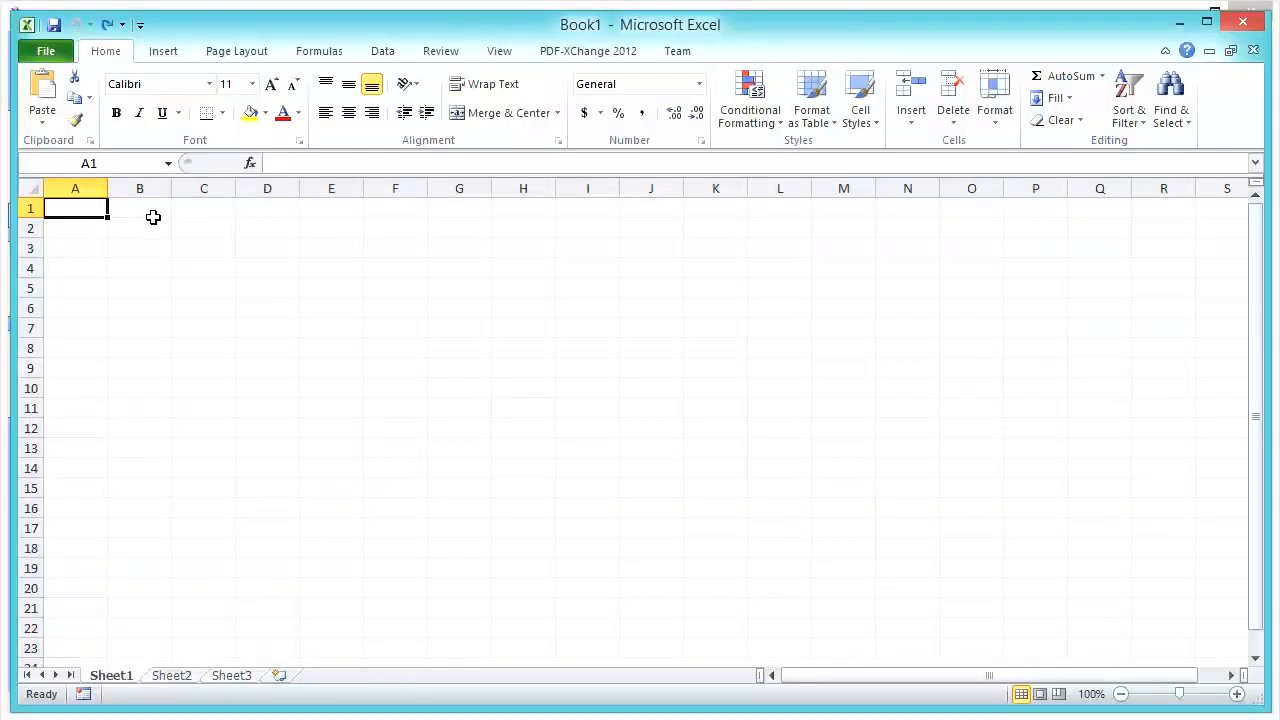
key(ctrl+v)
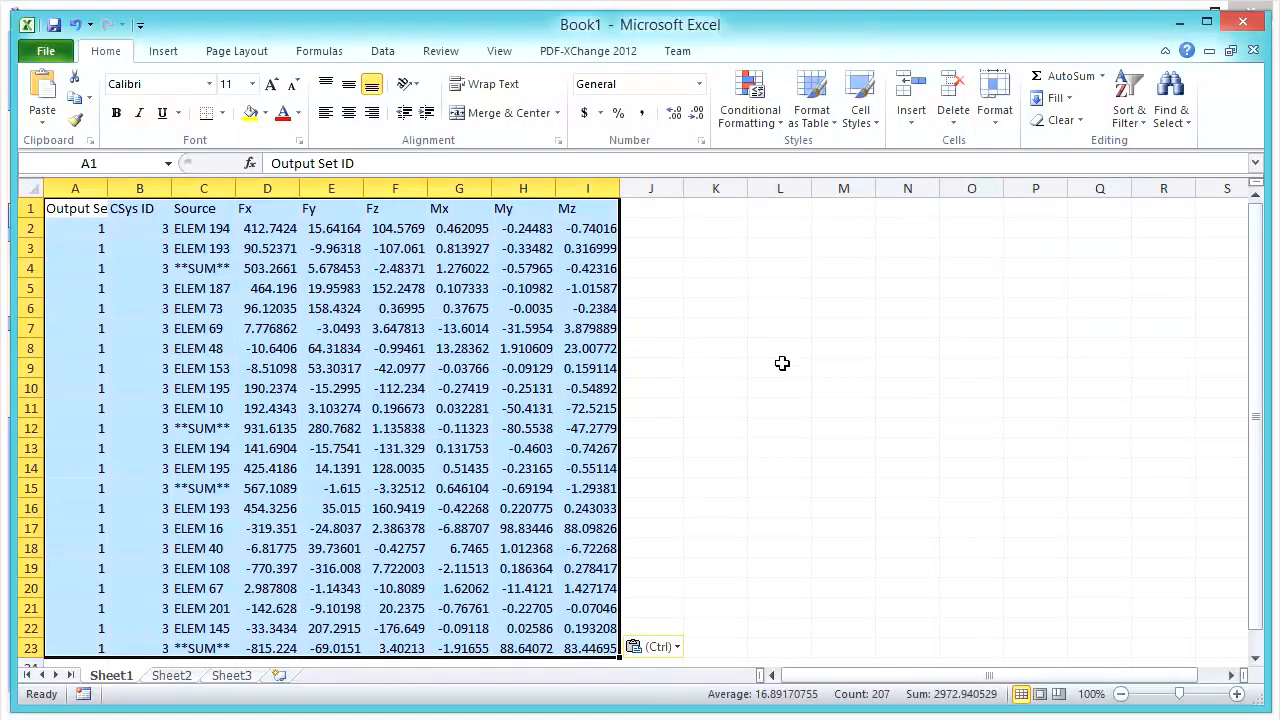